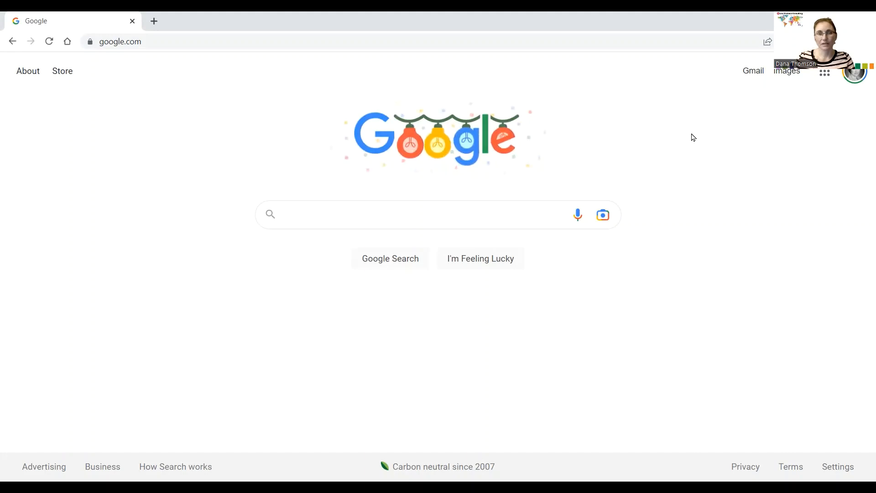
# - Go to kobotoolbox.org and sign in to the existing account on the Global KoboToolbox Server
pyautogui.click(284, 42)
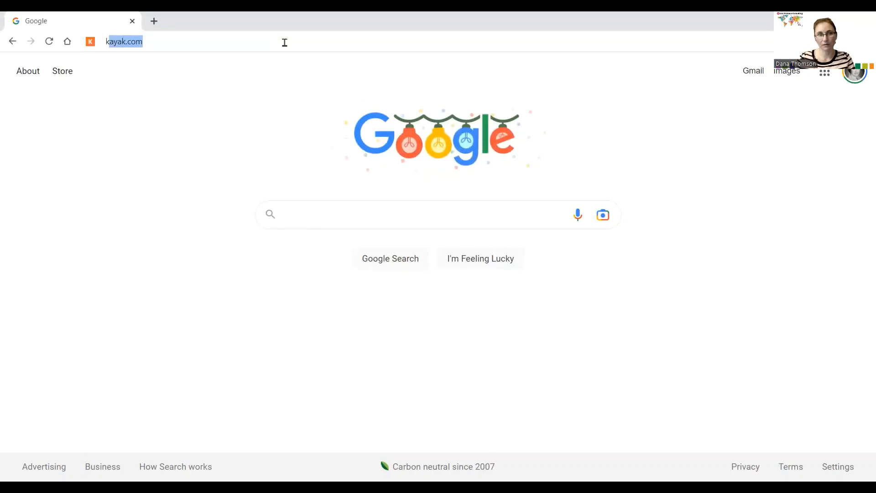
pyautogui.write('kobotoolbox.org')
pyautogui.press('Return')
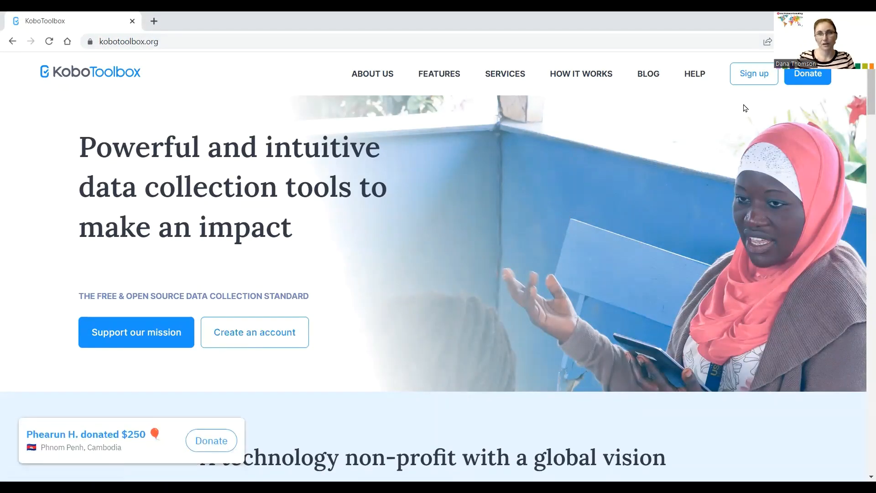
pyautogui.click(746, 83)
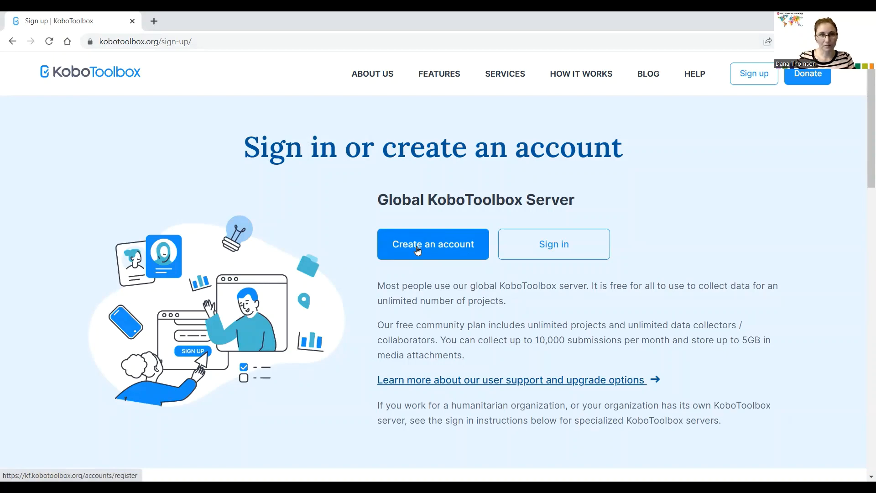
pyautogui.click(521, 247)
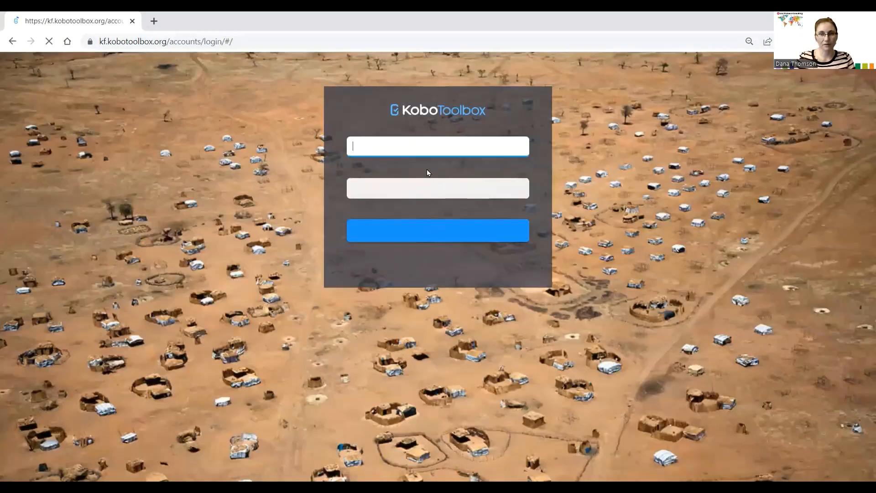
pyautogui.click(443, 238)
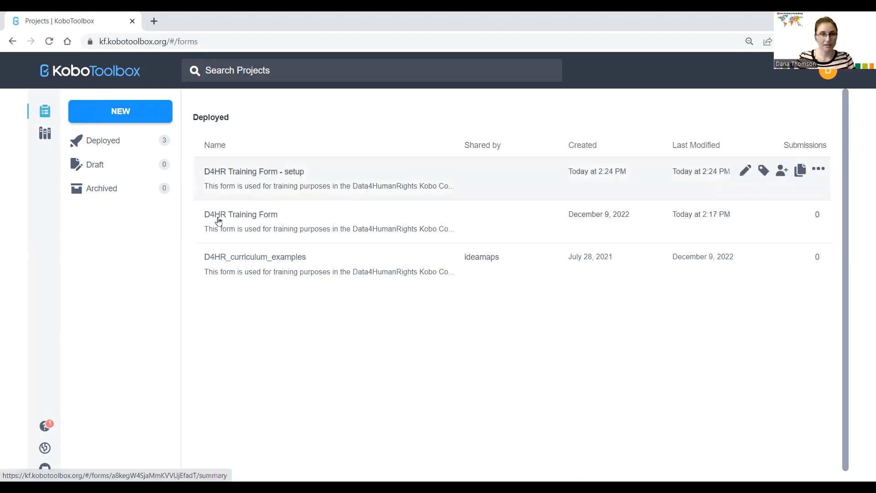
# - Look at the question library, compare it with the projects list, and return to the projects list
pyautogui.click(37, 140)
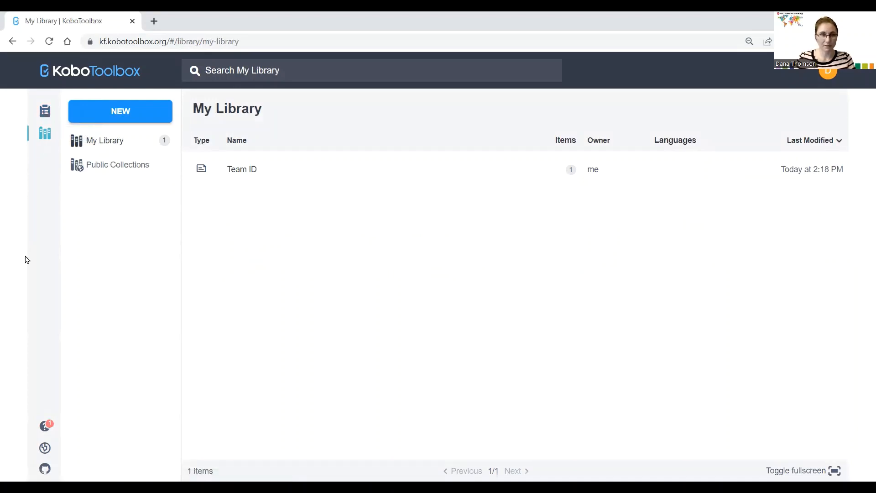
pyautogui.click(40, 116)
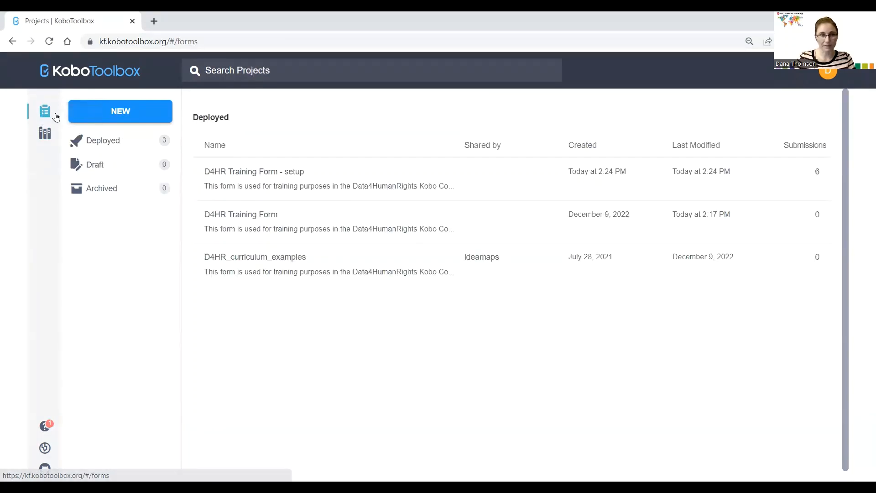
pyautogui.click(40, 139)
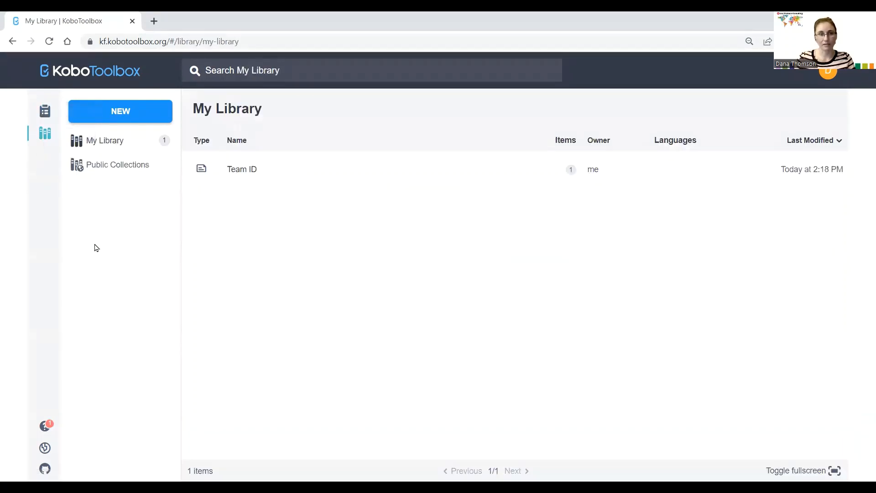
pyautogui.click(49, 112)
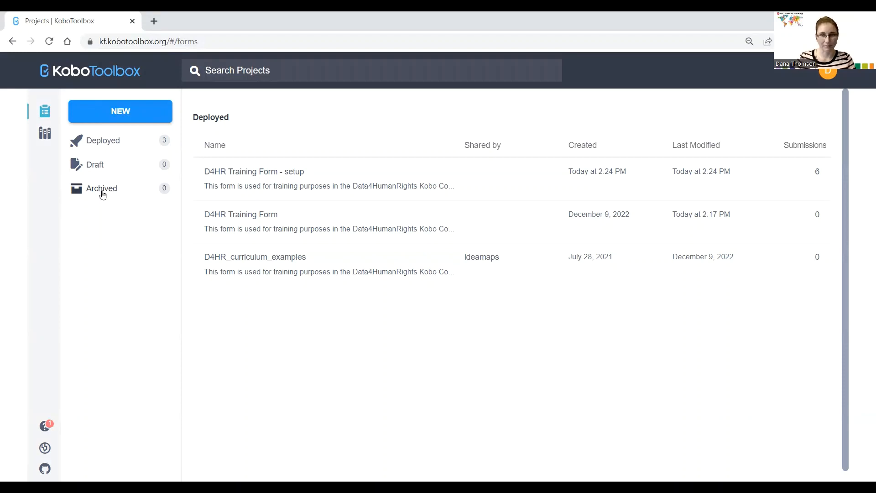
# - Create a project from scratch named "Area Observation Survey Demo" with sector Educational Services / Higher Education, country Nigeria, and anonymous sector and country sharing enabled
pyautogui.click(147, 112)
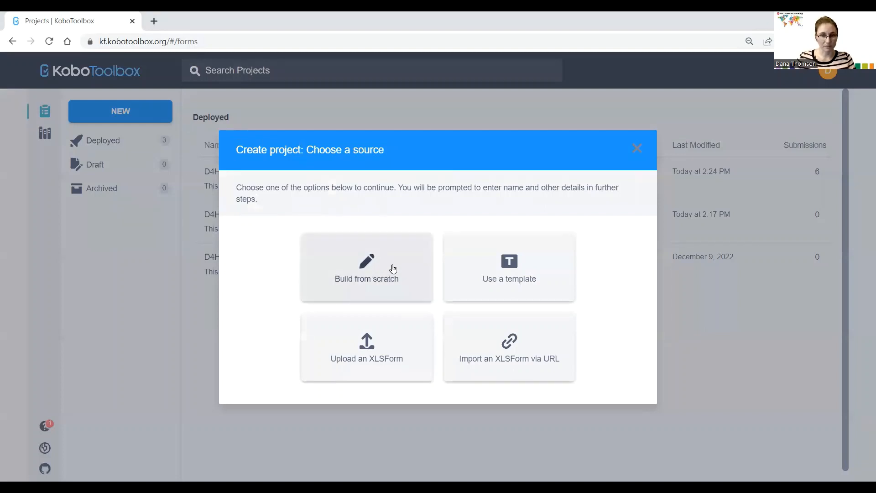
pyautogui.click(393, 268)
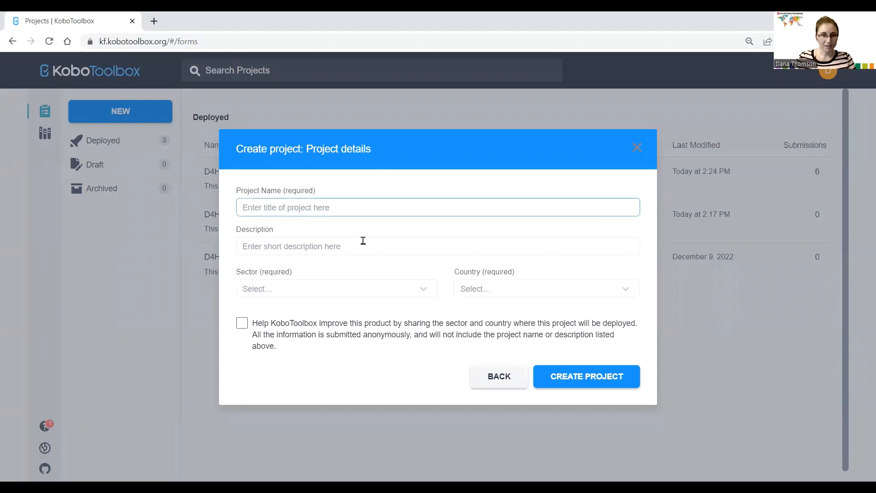
pyautogui.write('A')
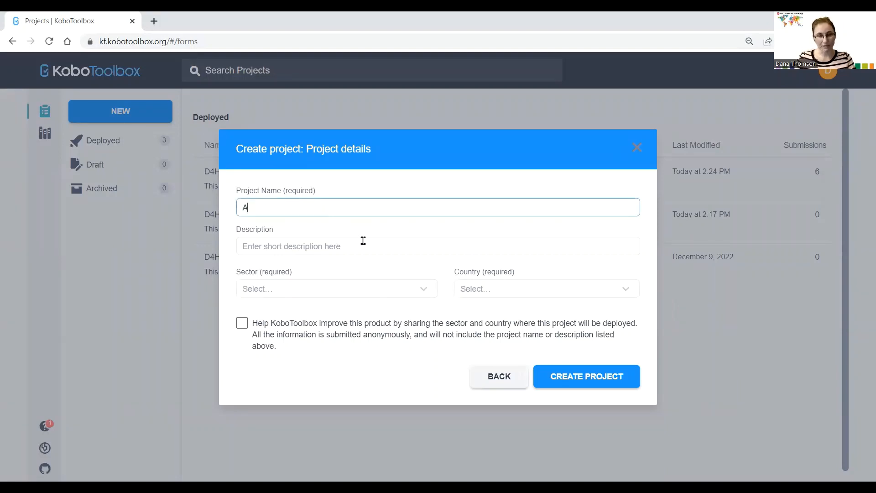
pyautogui.write('rea Observation Sur')
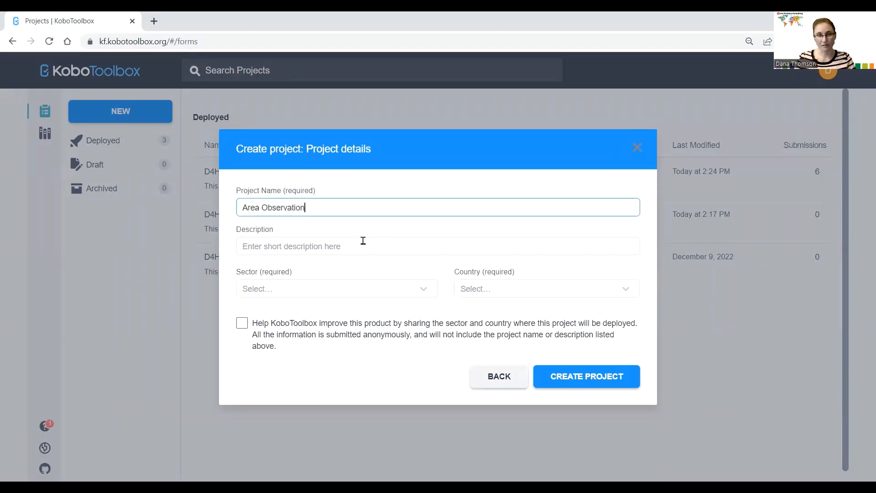
pyautogui.write('vey Demo')
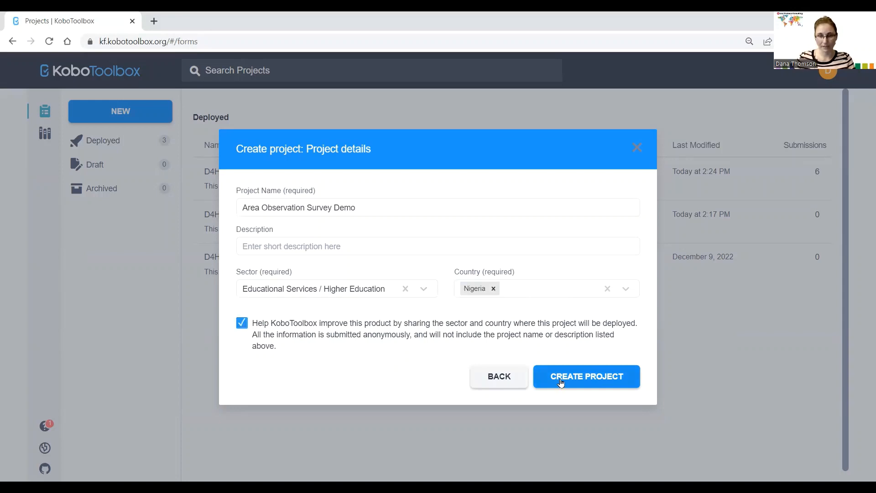
pyautogui.click(565, 376)
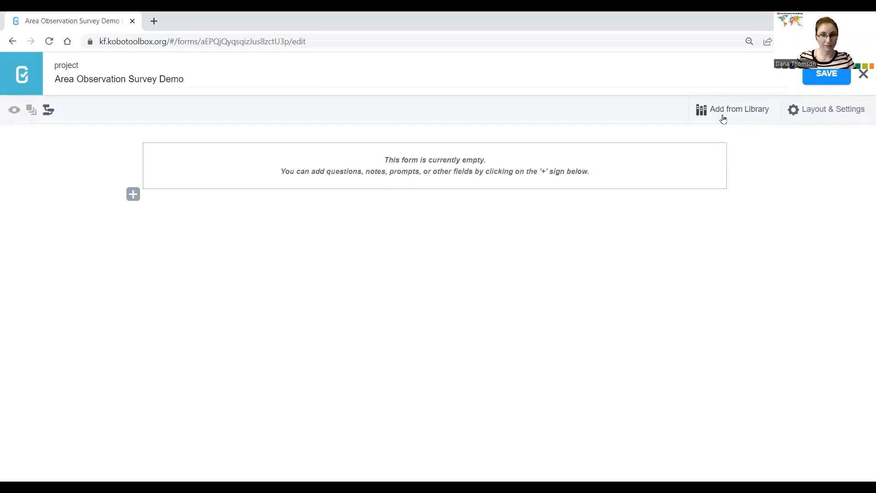
# - Add a Select One question titled "Team ID" to the empty form
pyautogui.click(134, 196)
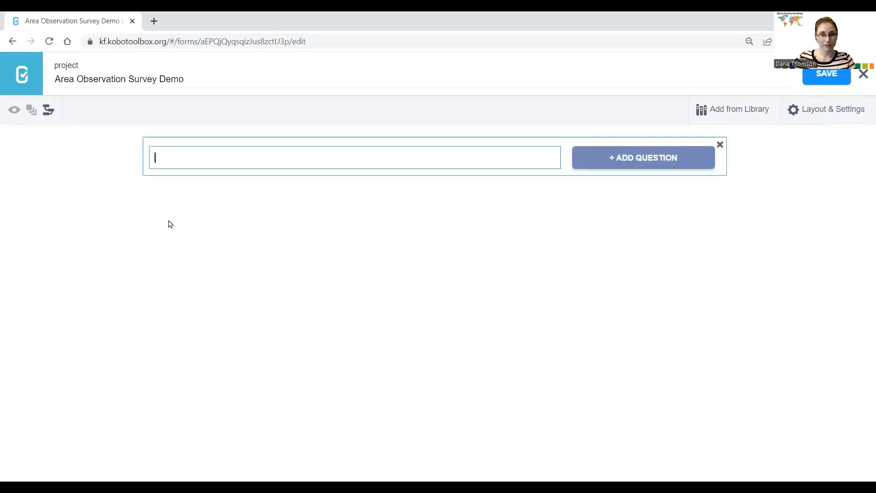
pyautogui.write('Tre')
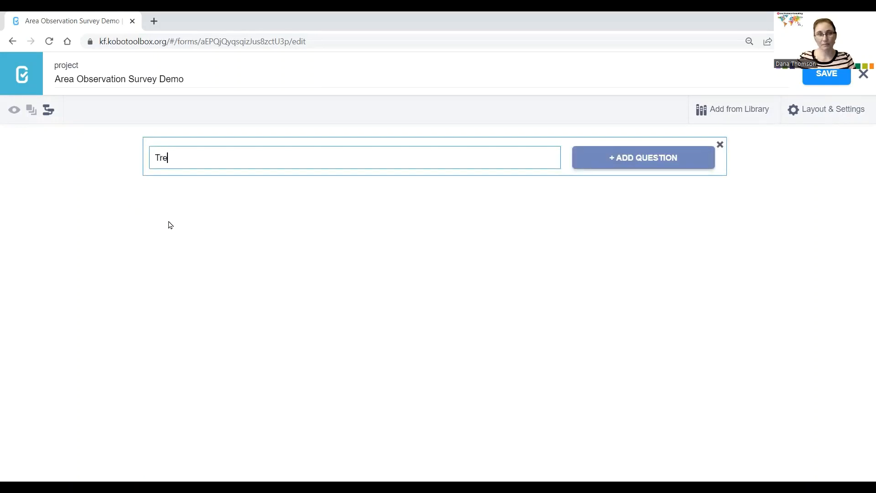
pyautogui.write('am ID')
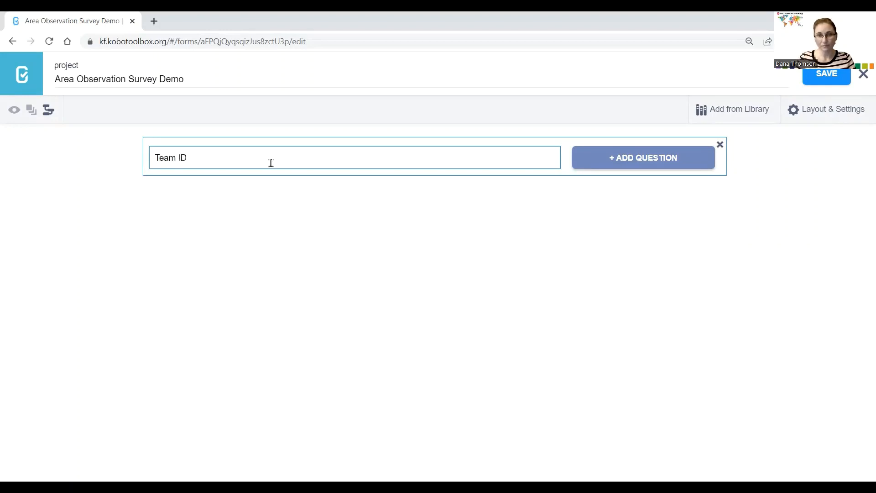
pyautogui.click(593, 160)
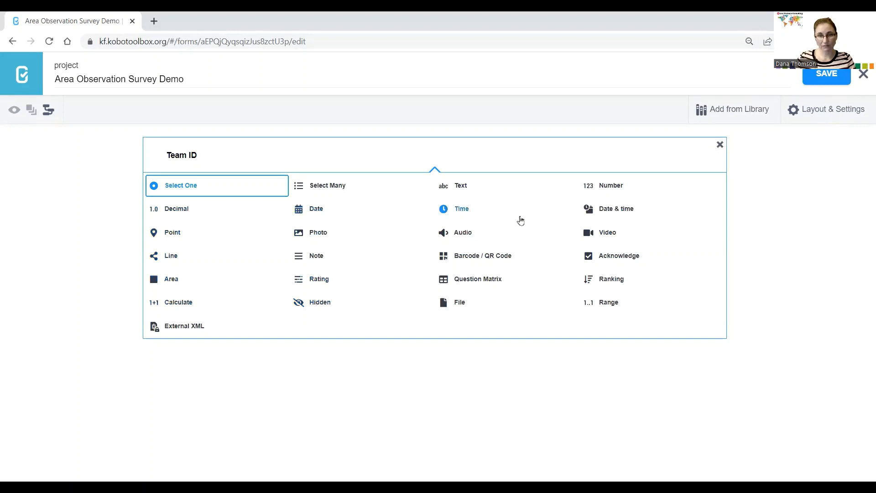
pyautogui.click(199, 190)
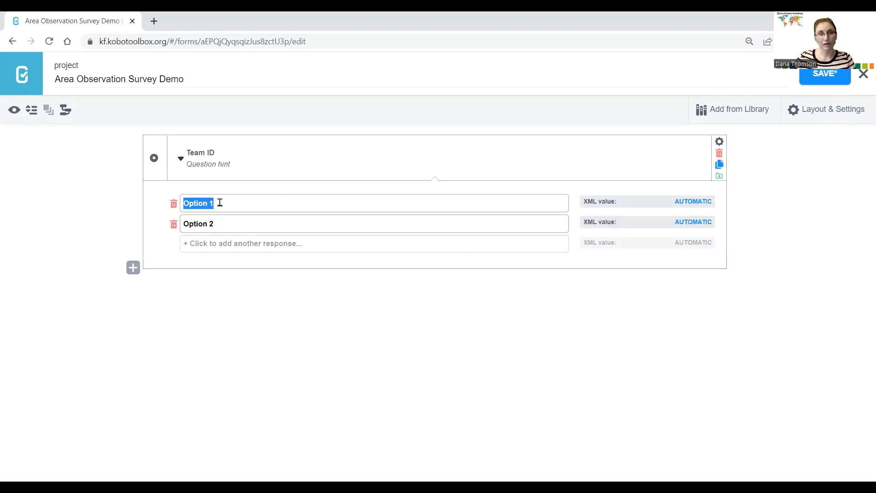
# - Fill in five response options for the Team ID question: Team A, Team B, Team C, Team D and Team E
pyautogui.moveTo(229, 201); pyautogui.dragTo(183, 203)
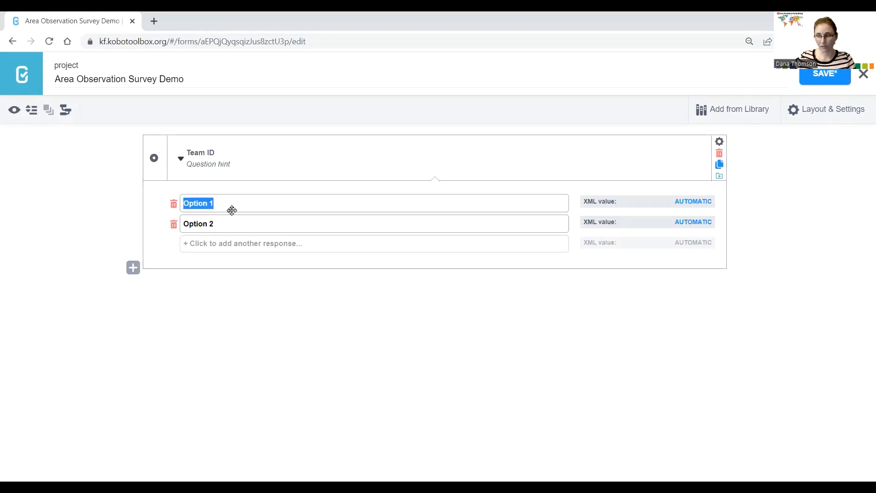
pyautogui.write('Team')
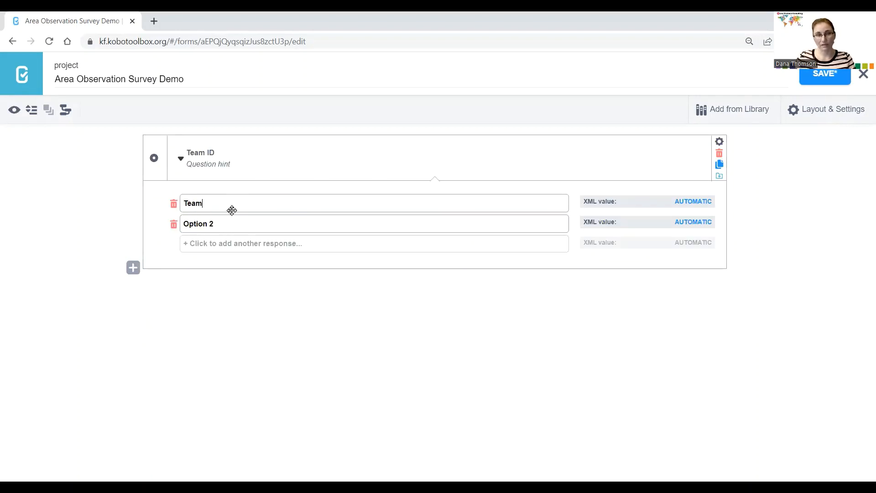
pyautogui.write(' A')
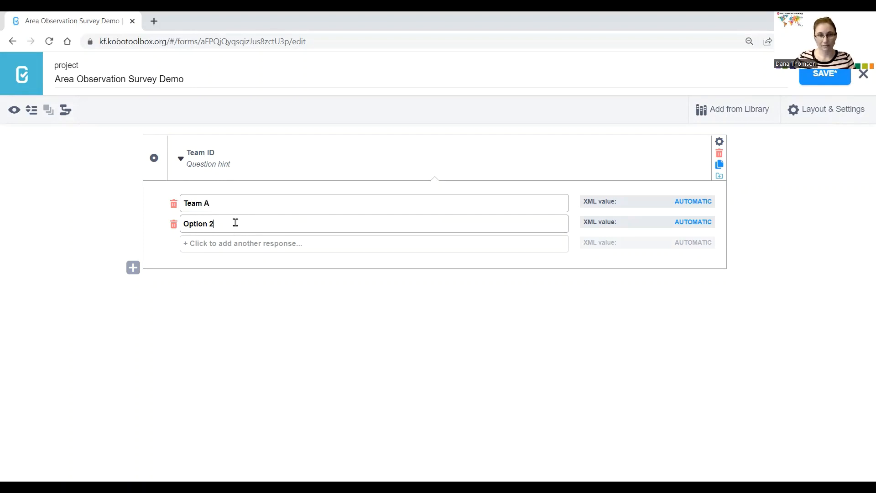
pyautogui.moveTo(235, 224); pyautogui.dragTo(164, 224)
pyautogui.write('Team B')
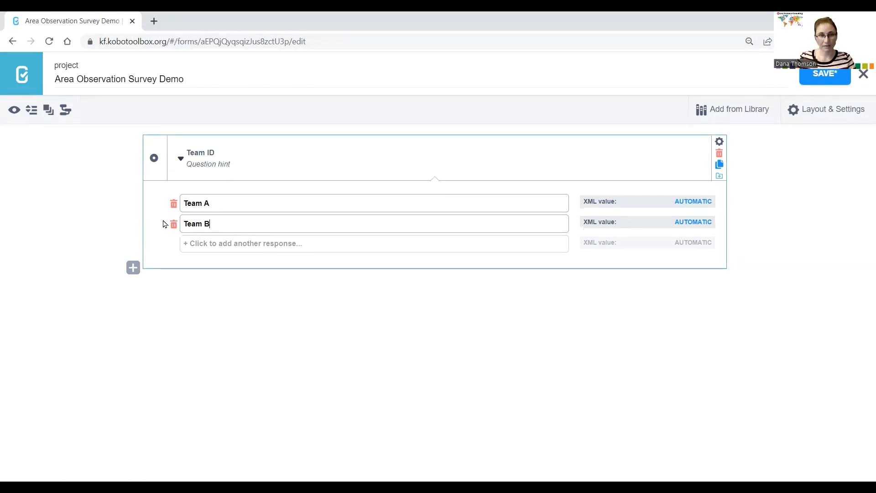
pyautogui.click(194, 248)
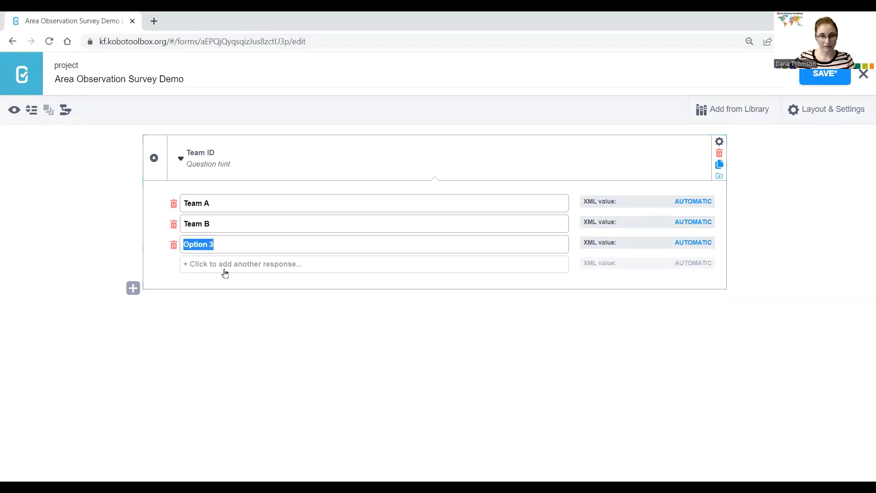
pyautogui.write('Team C')
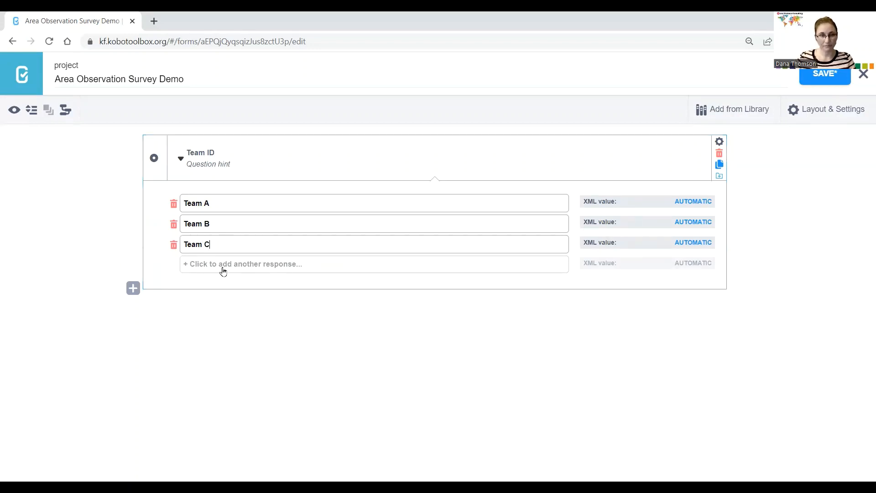
pyautogui.click(223, 271)
pyautogui.write('Team D')
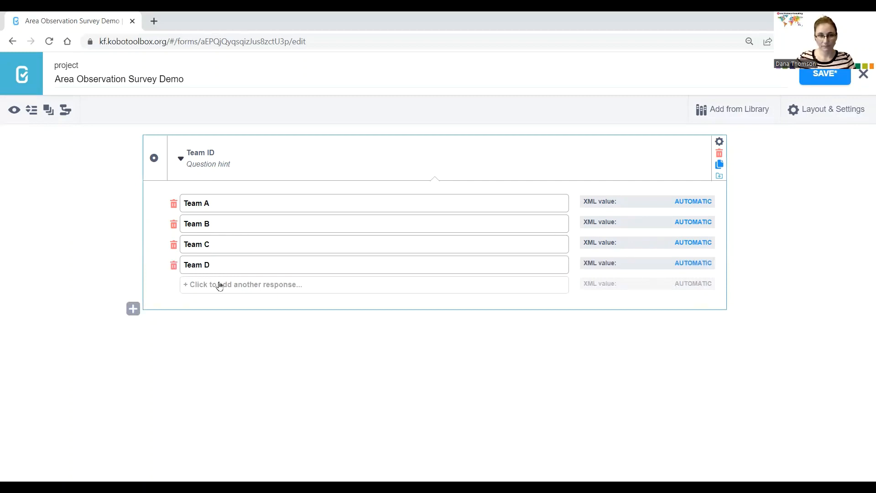
pyautogui.click(219, 284)
pyautogui.write('Team E')
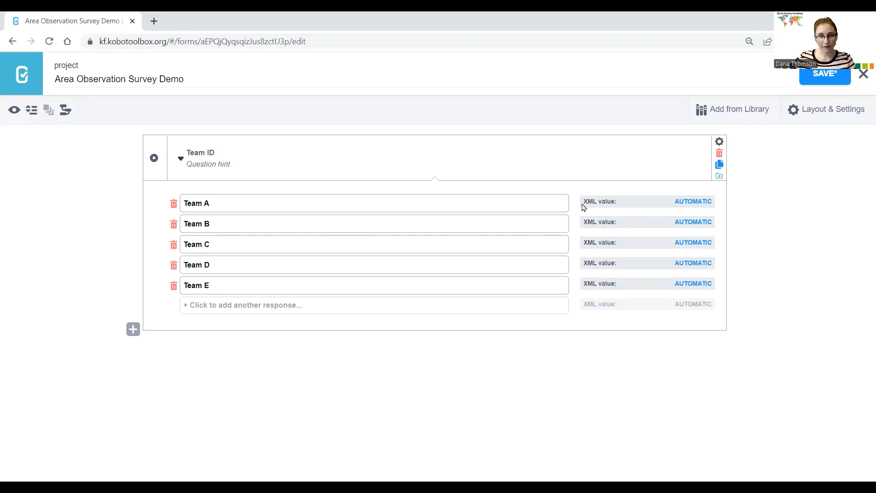
# - Set the XML values of the Team A to Team E responses to a, b, c, d and e respectively
pyautogui.click(686, 201)
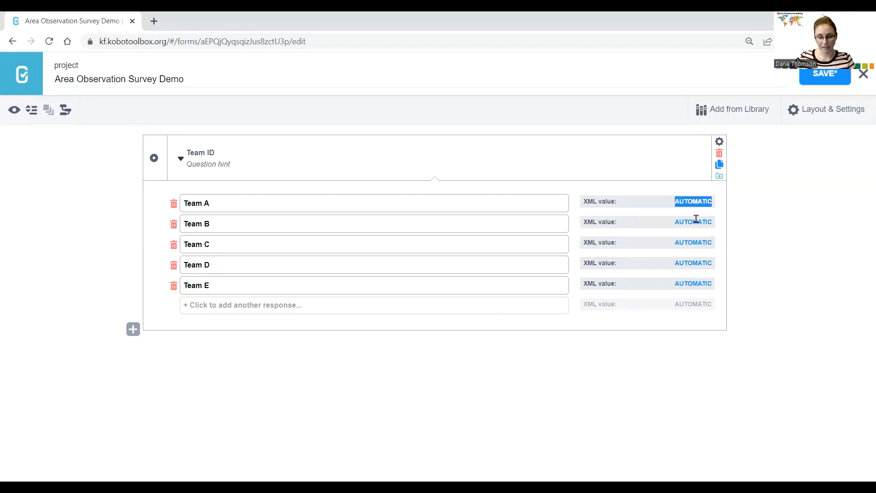
pyautogui.write('a')
pyautogui.click(696, 219)
pyautogui.write('b')
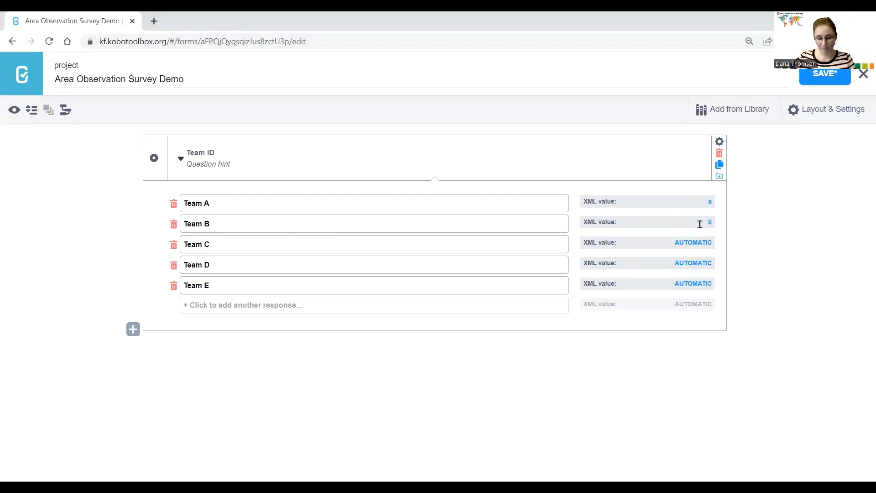
pyautogui.click(699, 243)
pyautogui.write('c')
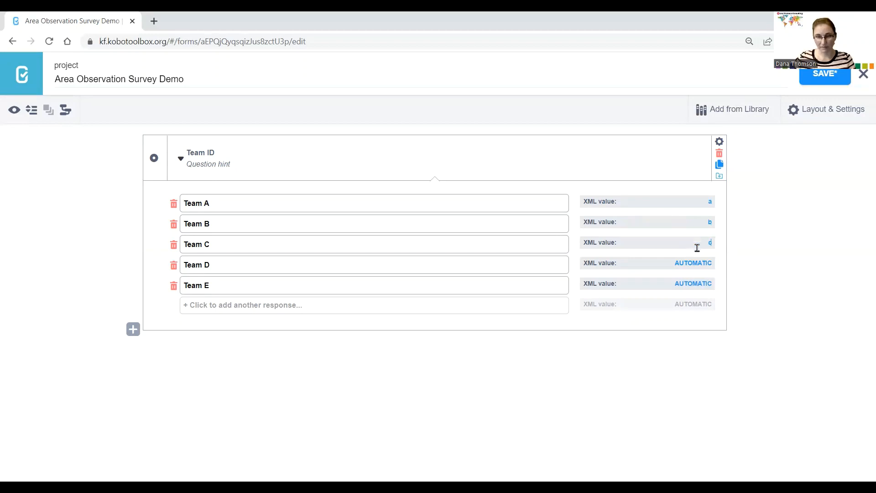
pyautogui.click(697, 265)
pyautogui.click(697, 284)
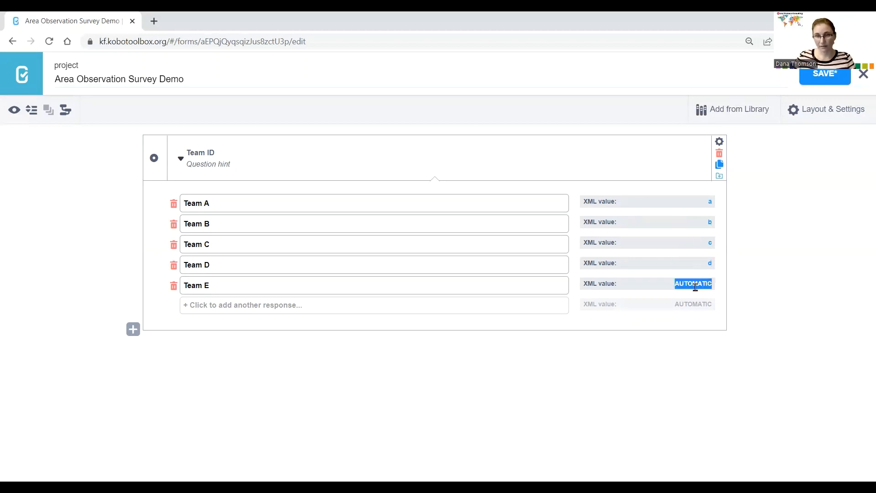
pyautogui.write('e')
pyautogui.press('Return')
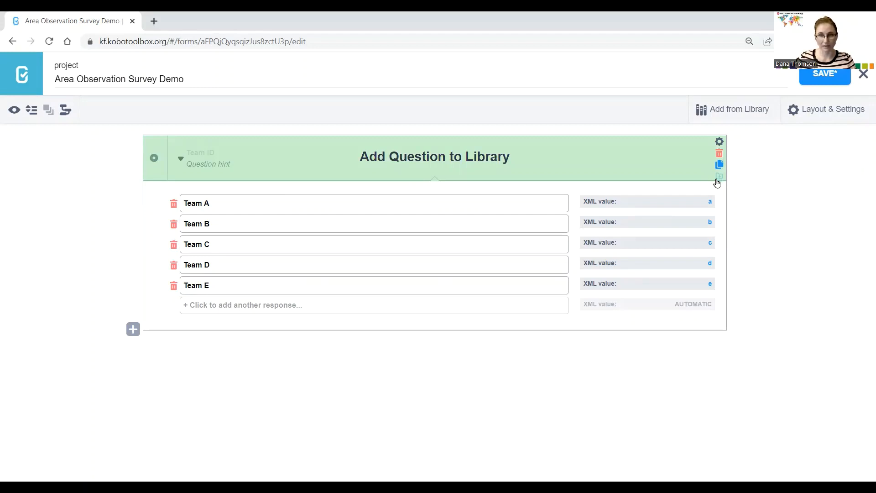
# - Make a response to the Team ID question mandatory and review its skip logic and validation criteria settings
pyautogui.click(719, 143)
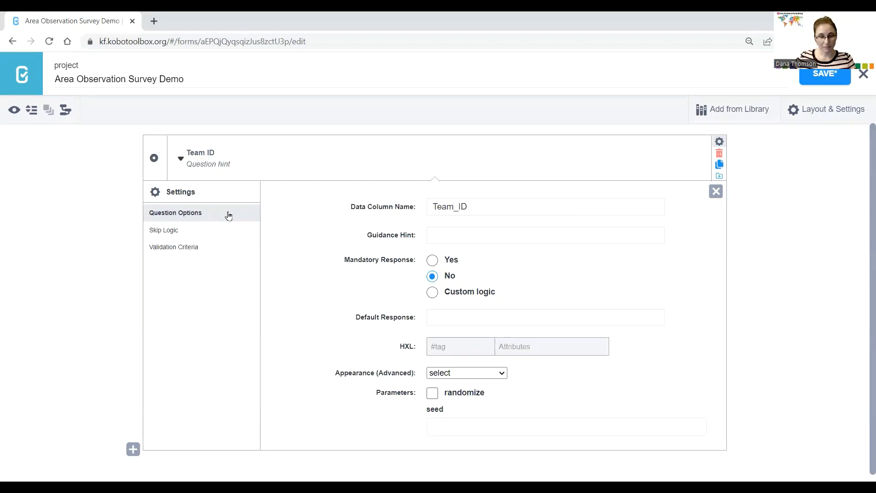
pyautogui.scroll(-1, 354, 224)
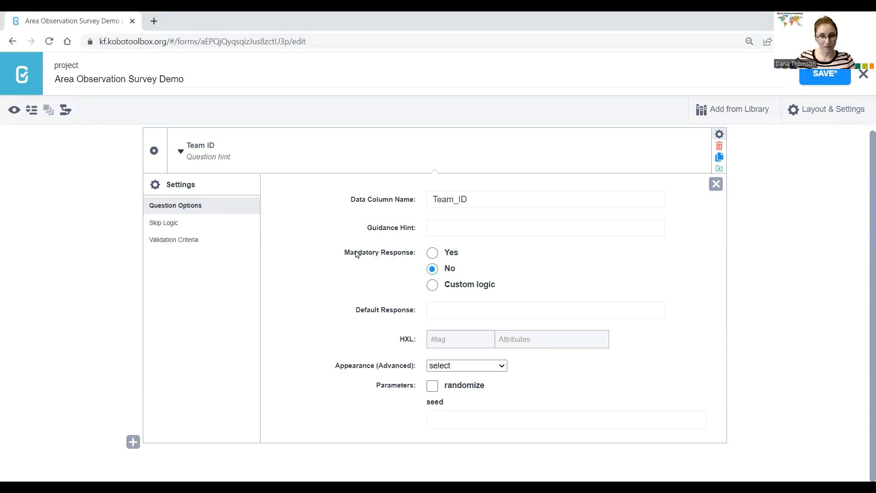
pyautogui.click(433, 254)
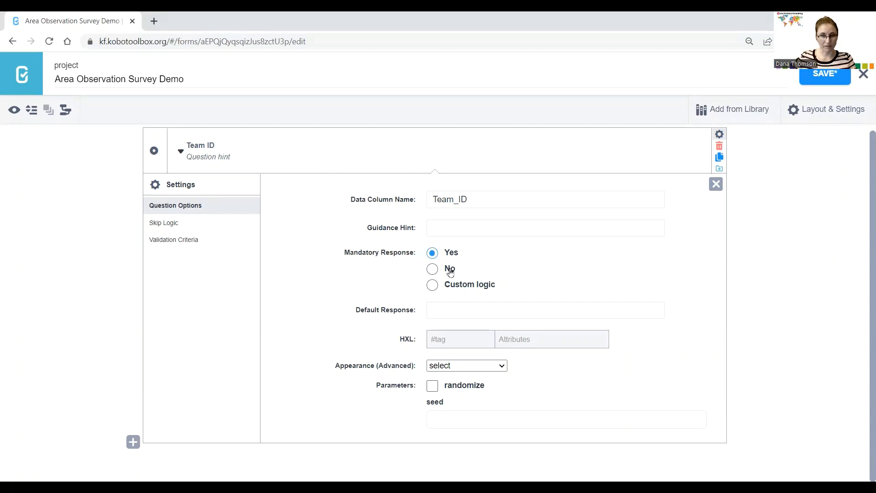
pyautogui.click(161, 228)
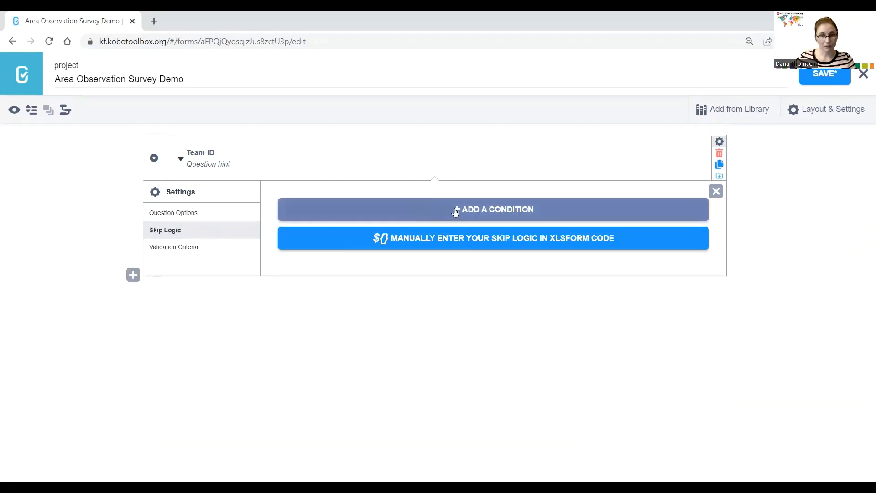
pyautogui.click(188, 247)
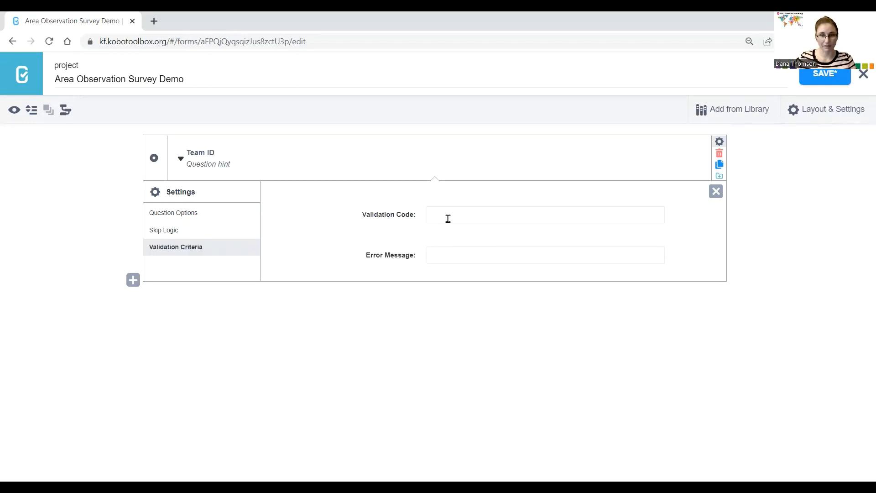
pyautogui.click(716, 192)
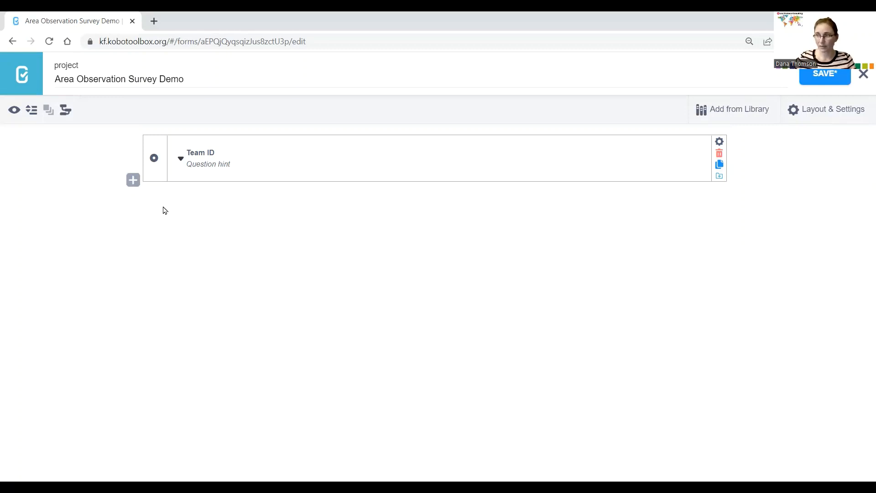
# - Add a Point question titled "GPS Point location" below the Team ID question
pyautogui.click(133, 181)
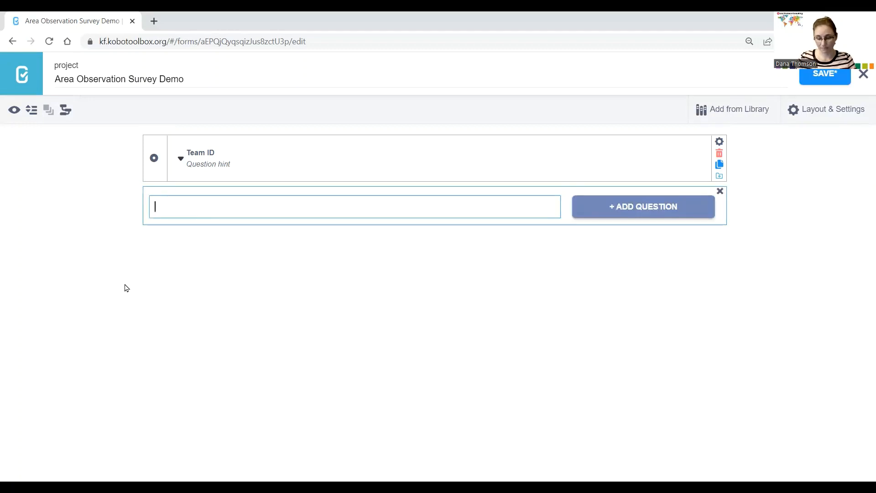
pyautogui.write('G')
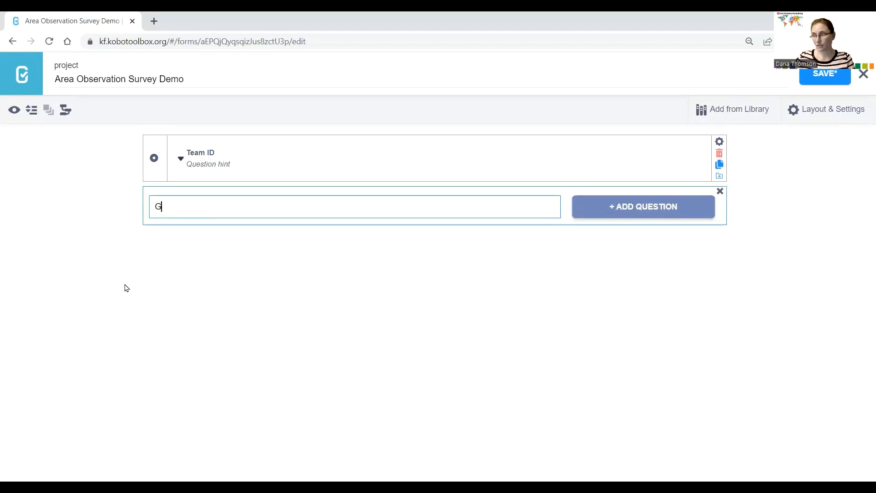
pyautogui.write('P')
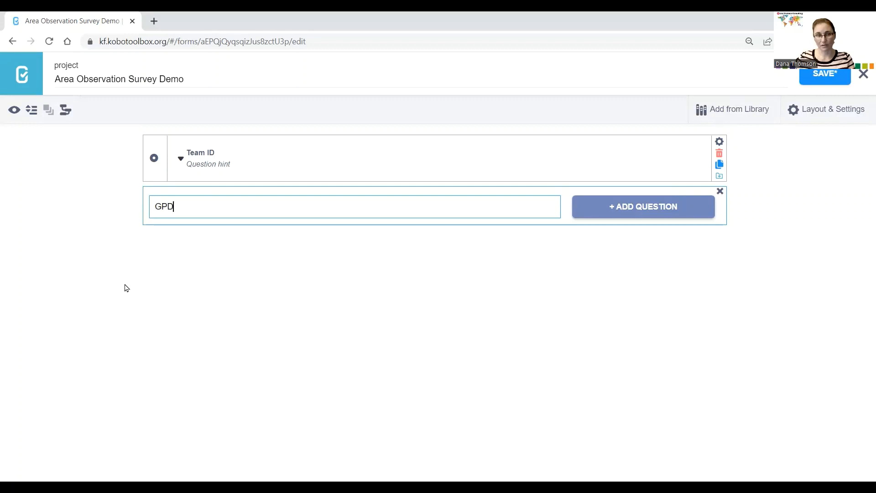
pyautogui.write('S POin')
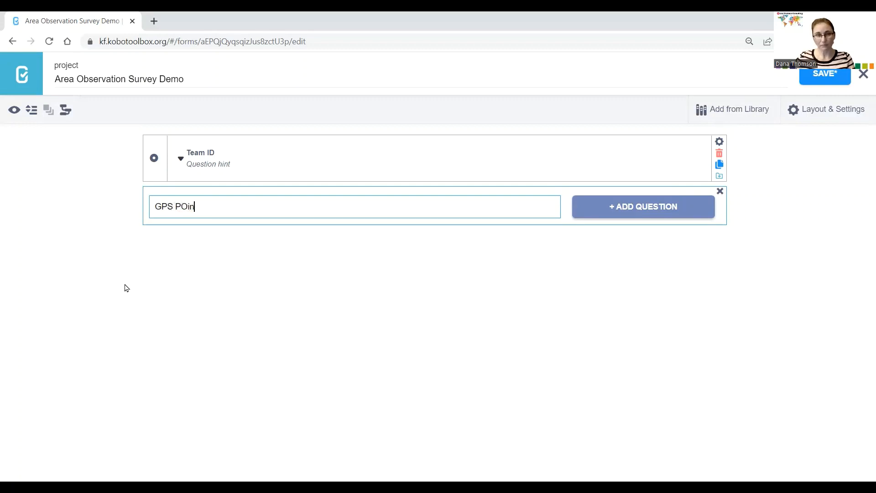
pyautogui.write('oint location')
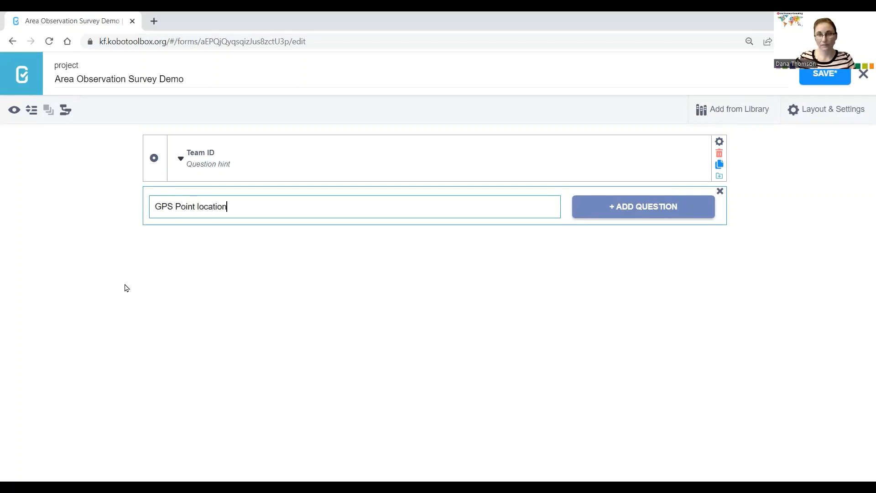
pyautogui.click(627, 207)
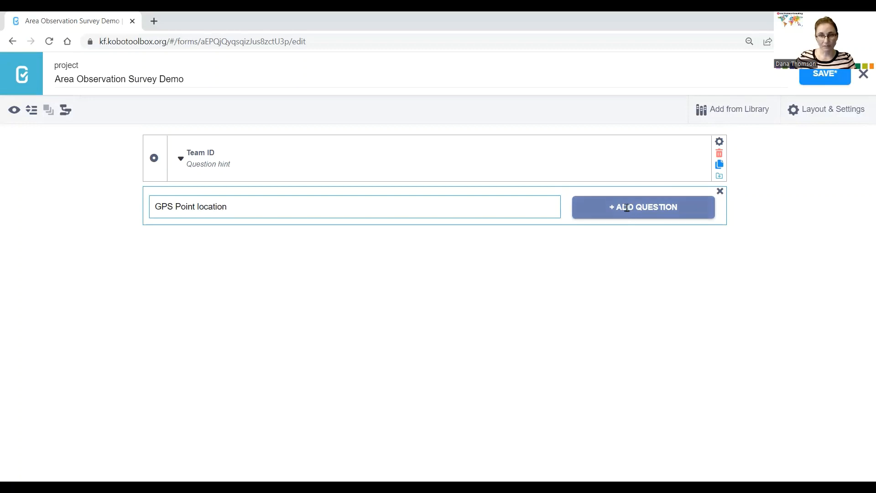
pyautogui.click(181, 286)
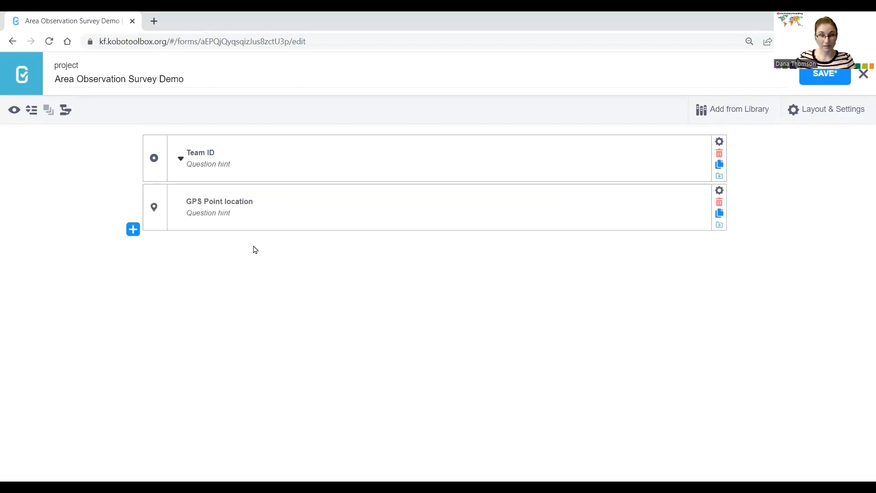
# - Make a response to the GPS Point location question mandatory
pyautogui.click(720, 192)
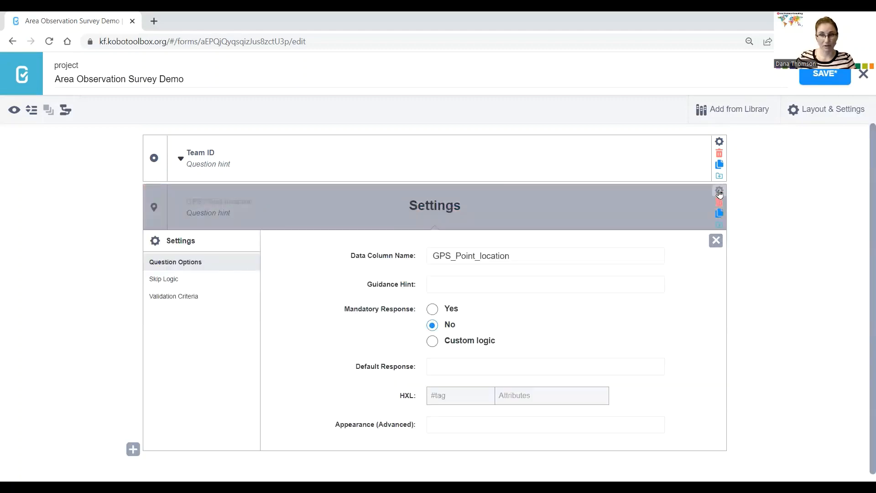
pyautogui.click(434, 310)
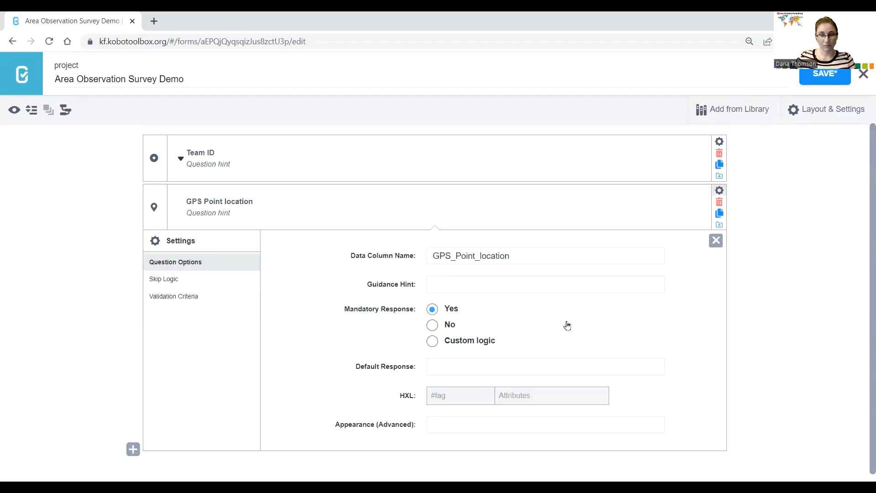
pyautogui.click(716, 241)
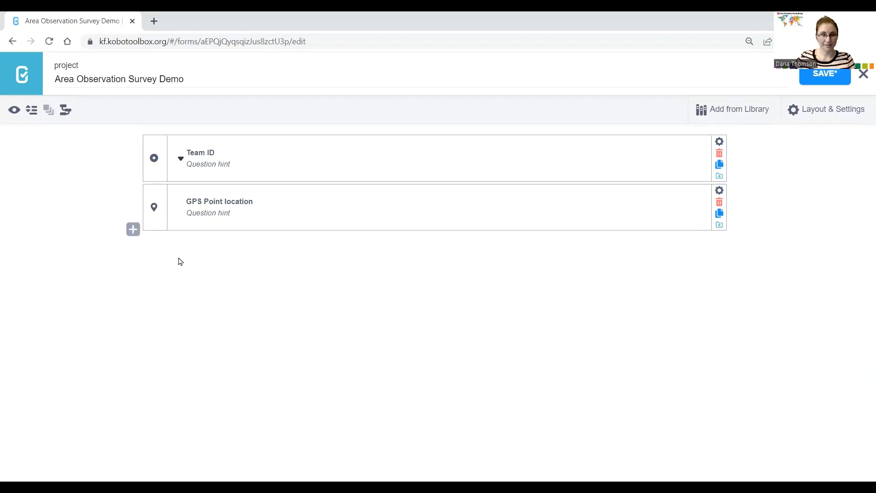
# - Add a Number question titled "How many buildings do you see from your location?" at the end of the form
pyautogui.click(133, 229)
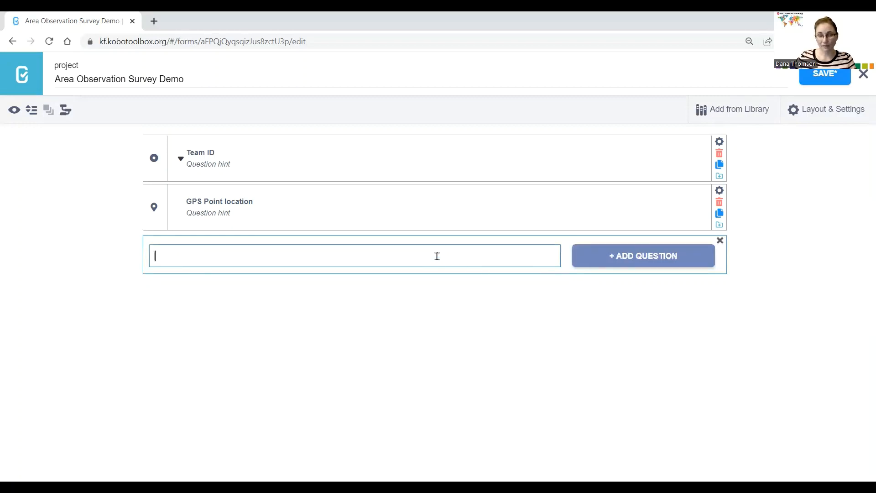
pyautogui.write('H')
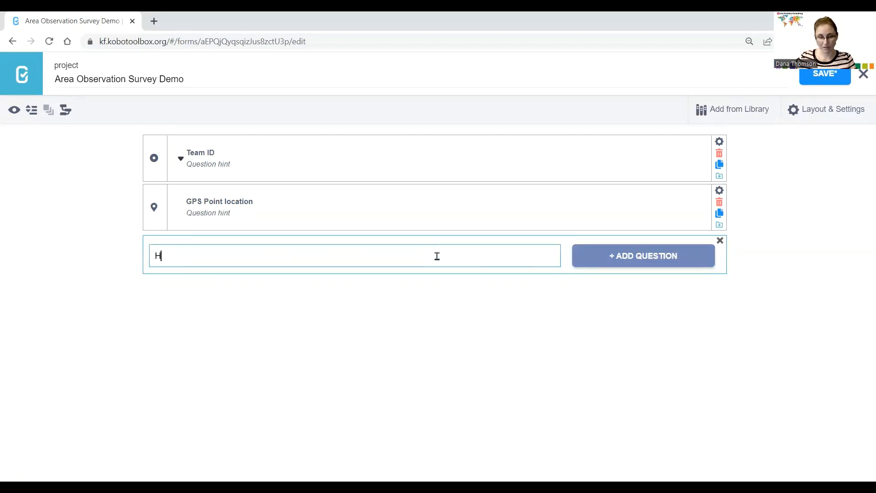
pyautogui.write('ow many building do y')
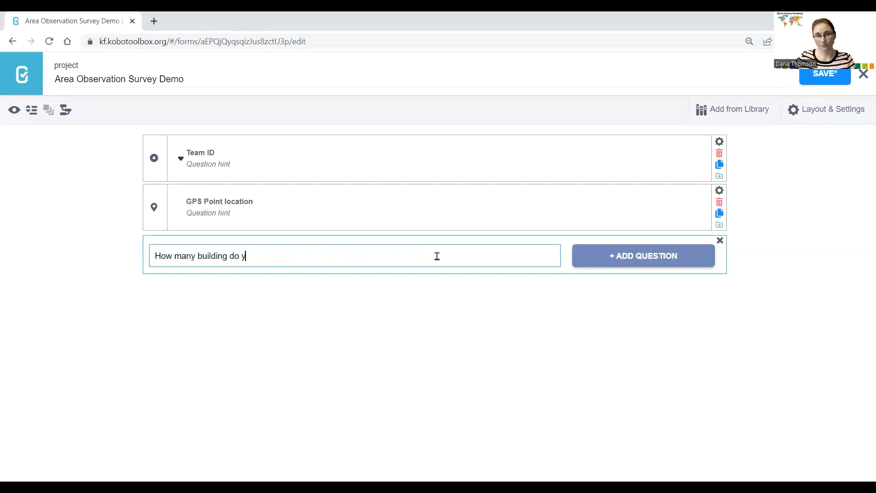
pyautogui.write('ou see from your current l')
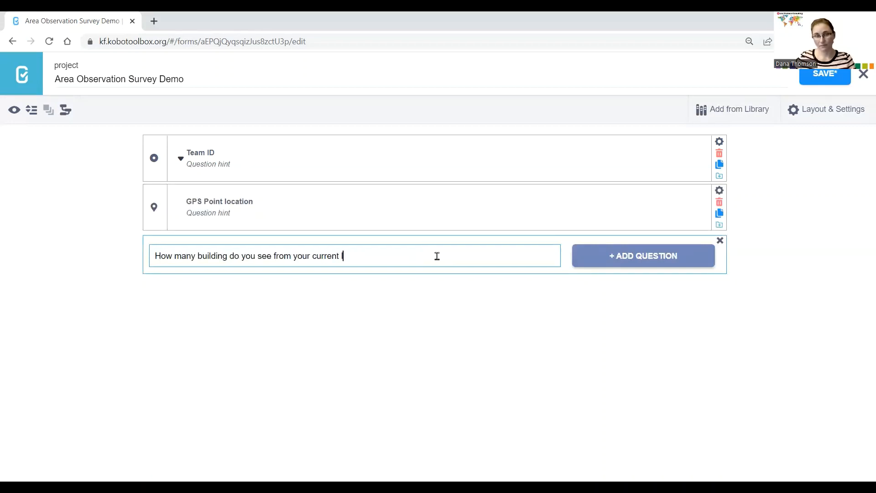
pyautogui.write('ocation')
pyautogui.write('?')
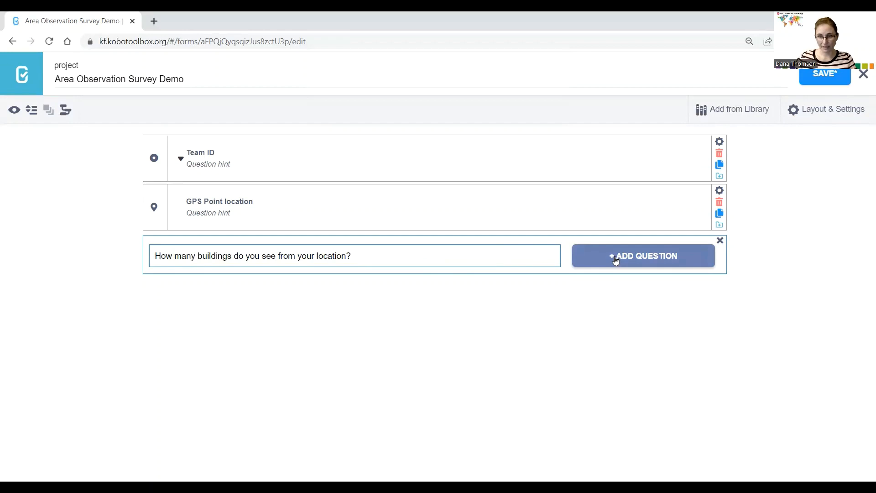
pyautogui.click(613, 256)
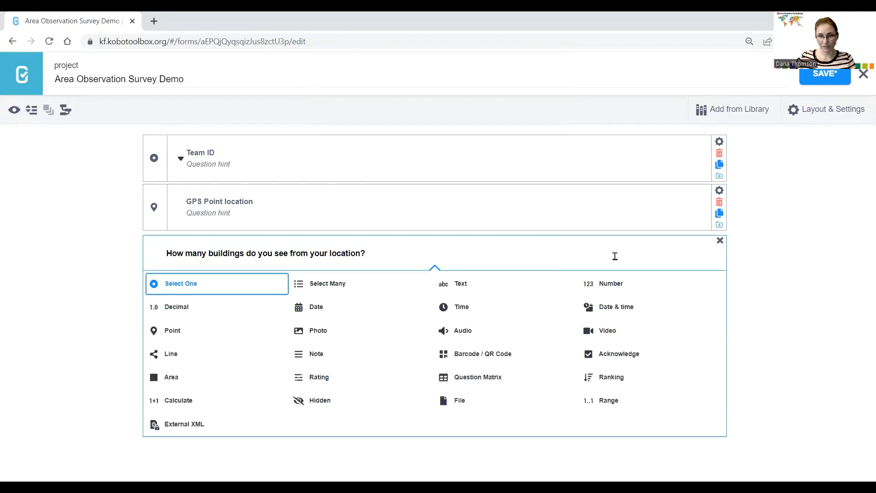
pyautogui.click(612, 291)
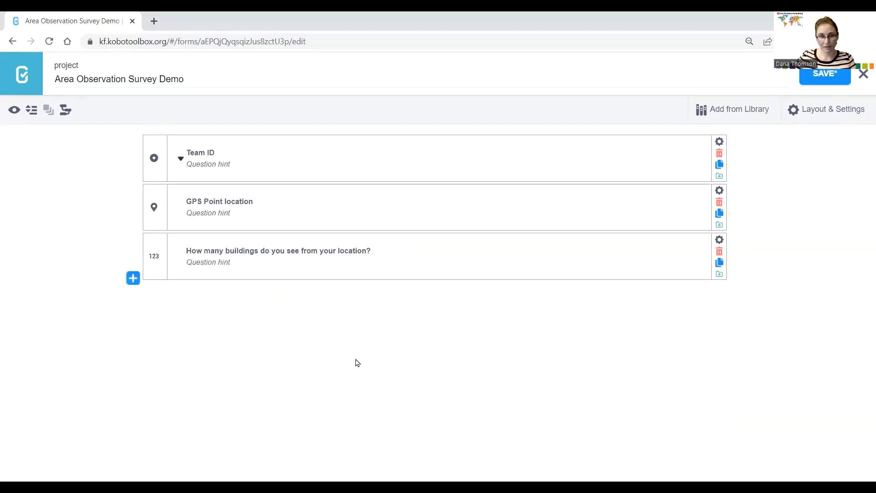
# - Make a response to the question about how many buildings are seen mandatory
pyautogui.click(721, 244)
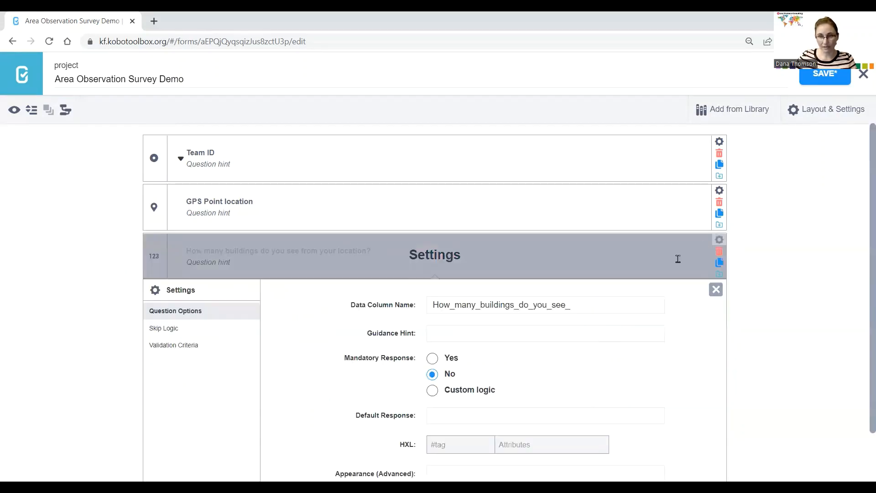
pyautogui.click(433, 359)
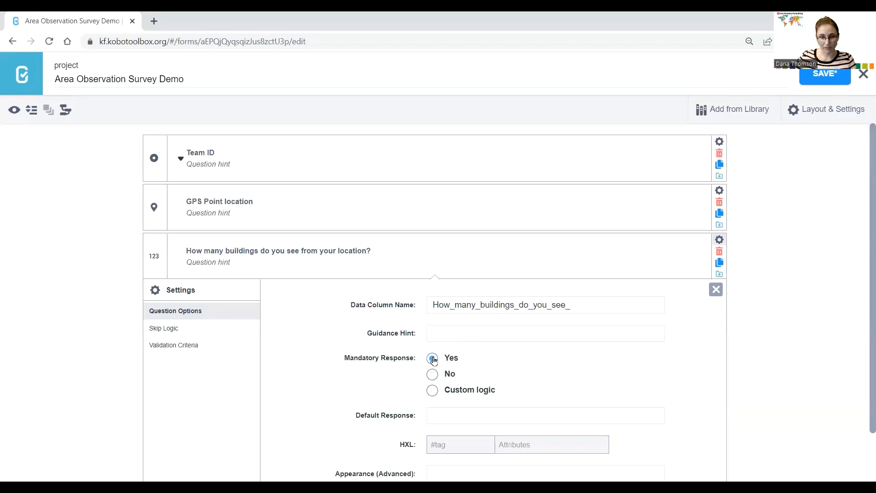
pyautogui.click(717, 291)
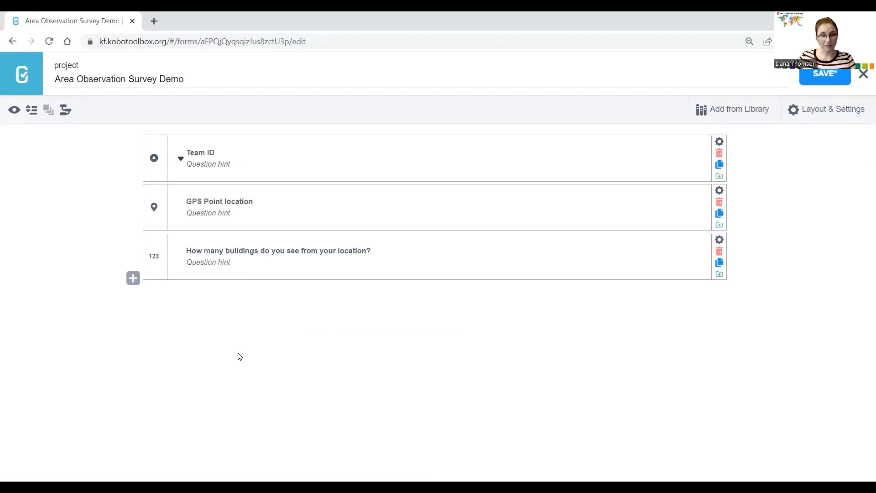
# - Add a Select Many question titled "Which types of buildings do you see from this location?" at the end of the form
pyautogui.click(132, 279)
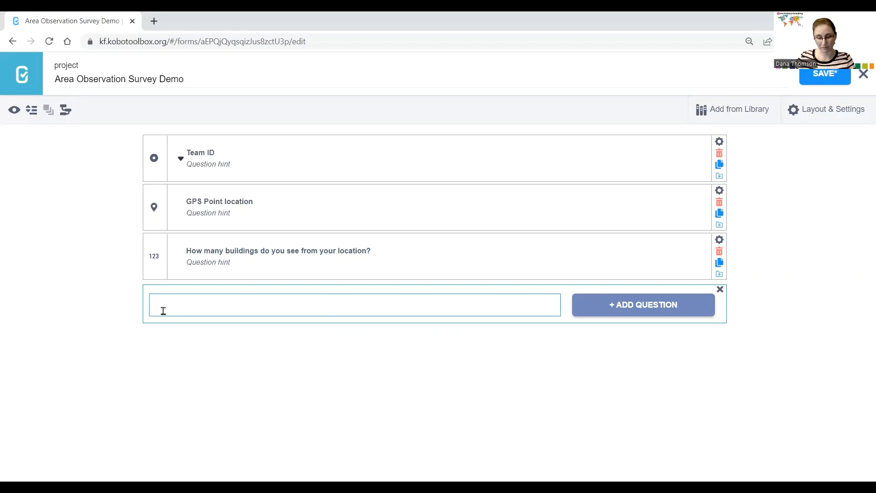
pyautogui.write('Which typ')
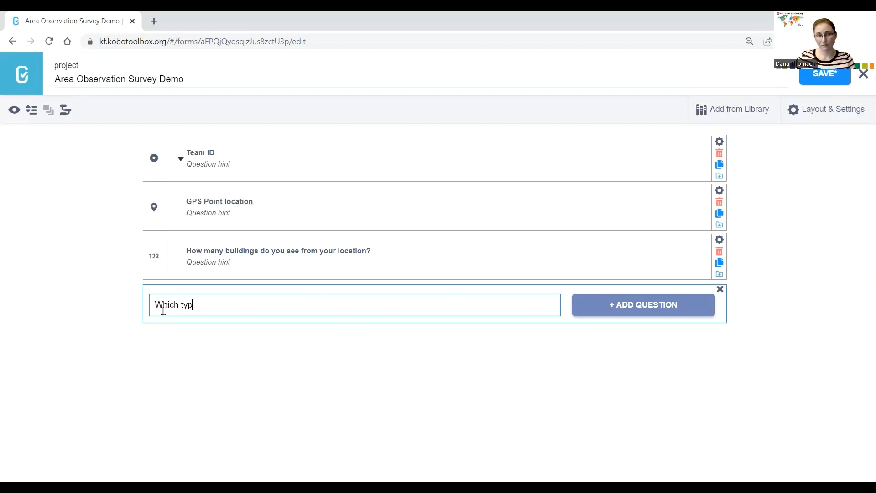
pyautogui.write('es of buildings do you see f')
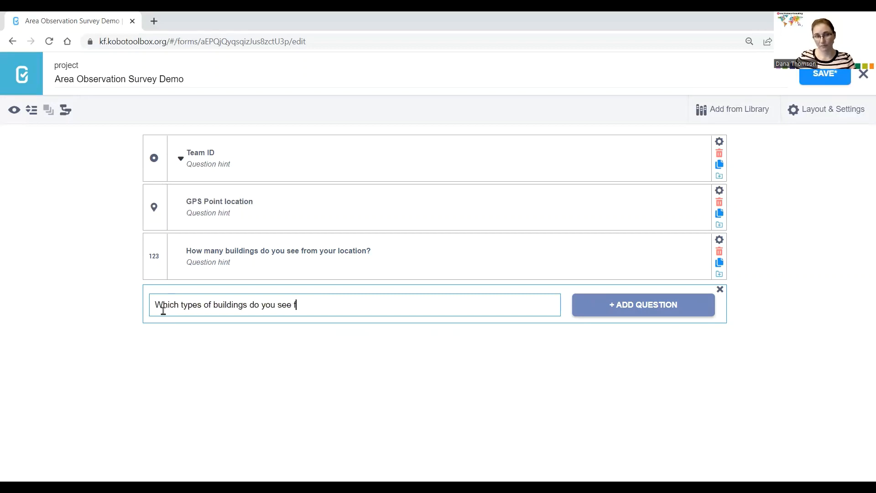
pyautogui.write('rom this location?')
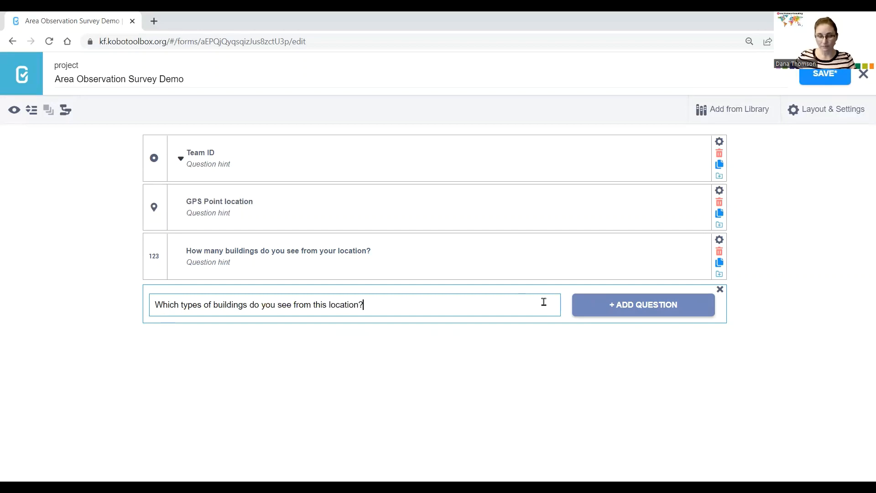
pyautogui.click(603, 310)
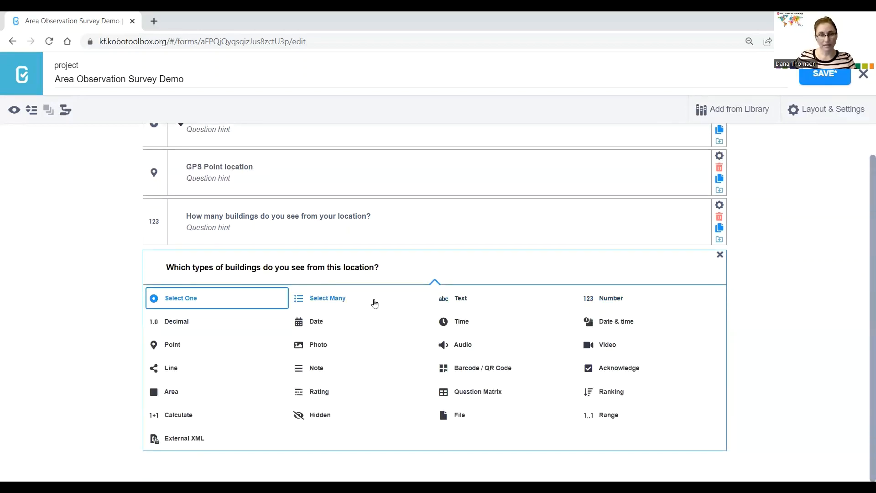
pyautogui.click(337, 299)
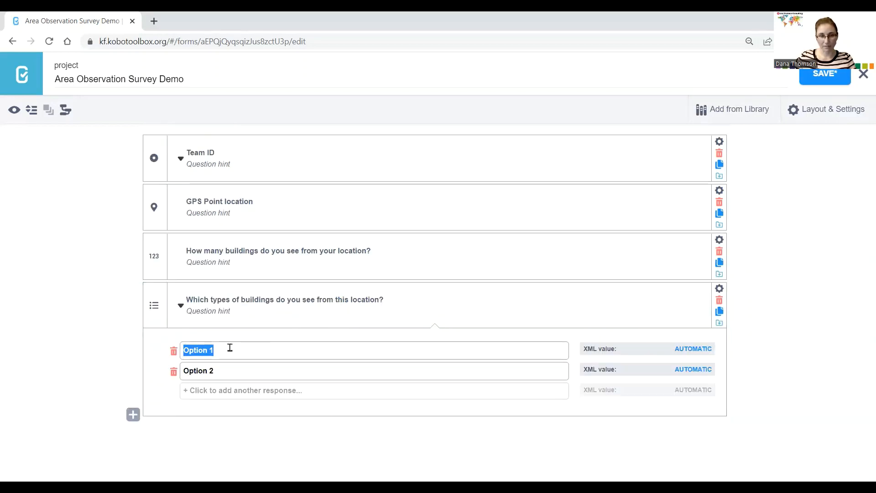
# - Enter Commercial, Industrial, Office or service, Religious and Apartments as the first five answer options of the building types question
pyautogui.write('Commercial')
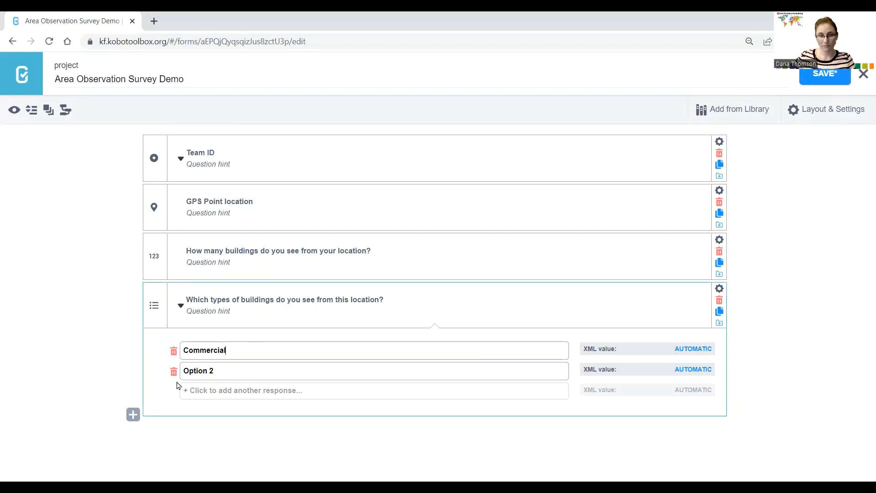
pyautogui.press('Tab')
pyautogui.write('Industrial')
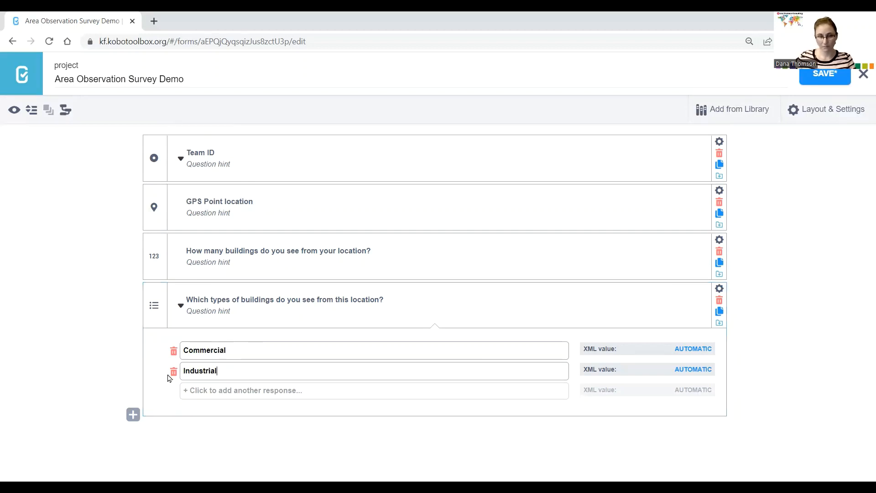
pyautogui.click(204, 390)
pyautogui.write('Office or service')
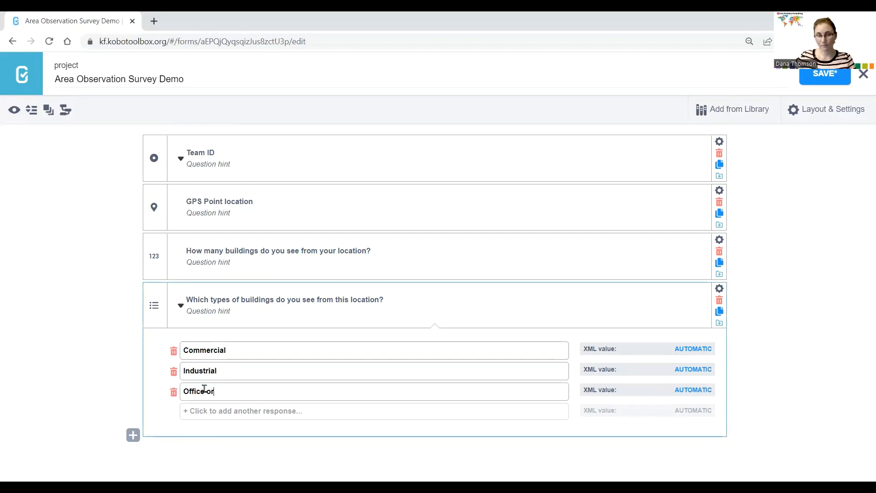
pyautogui.click(206, 410)
pyautogui.write('Religious')
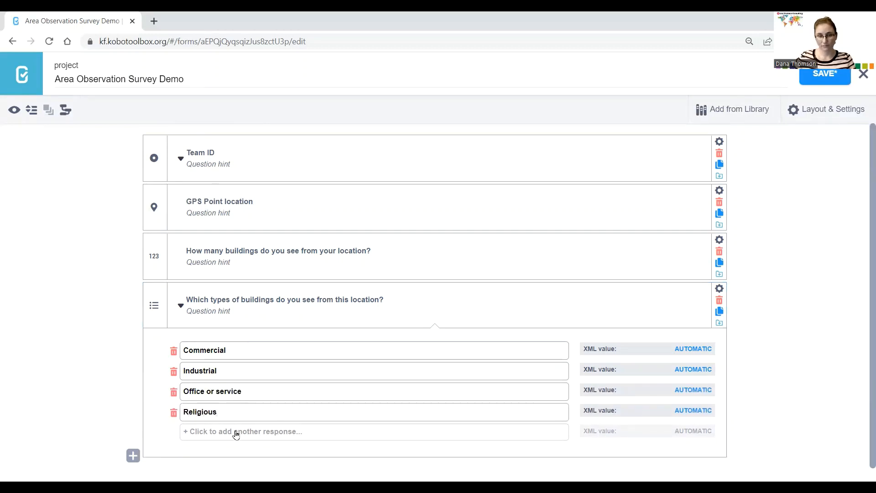
pyautogui.click(235, 431)
pyautogui.write('Apartments')
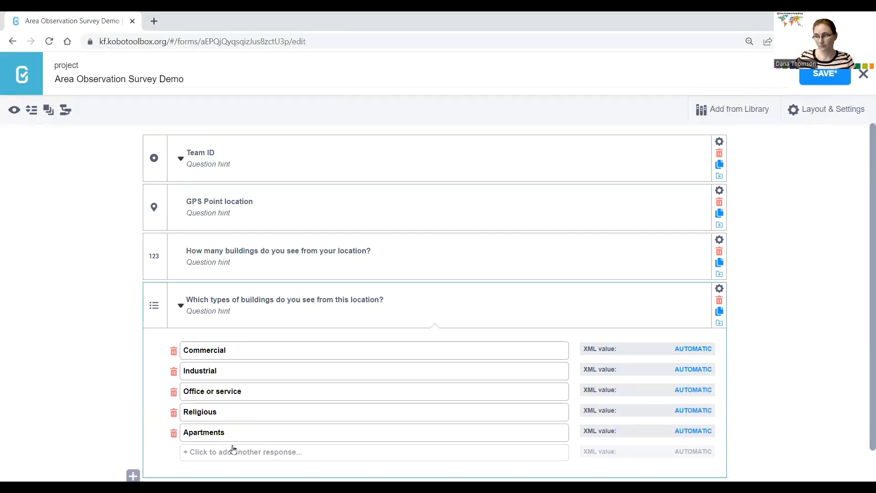
# - Add "Single-family homes" as the sixth answer option of the building types question
pyautogui.click(221, 452)
pyautogui.write('Single-family structure')
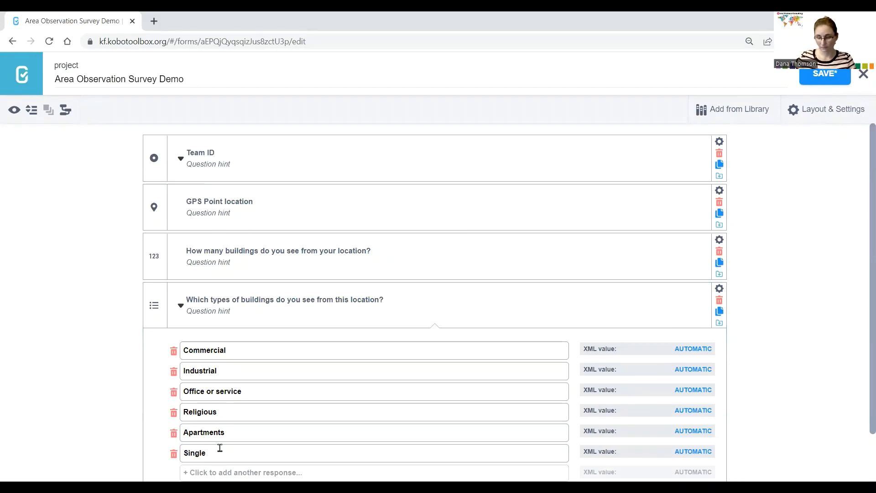
pyautogui.press('BackSpace')
pyautogui.press('BackSpace')
pyautogui.press('BackSpace')
pyautogui.press('BackSpace')
pyautogui.press('BackSpace')
pyautogui.press('BackSpace')
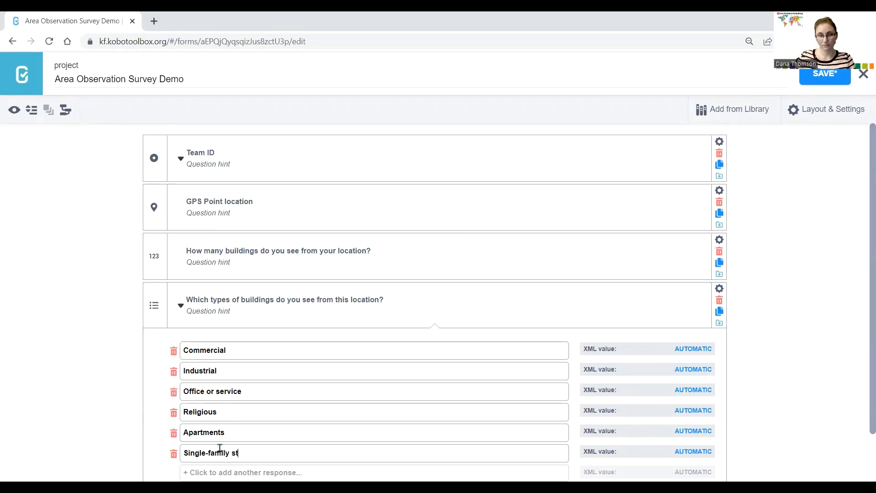
pyautogui.write('homes')
# - Add the answer options Informal structure, Empty (construction) and Other to the end of the building types list
pyautogui.scroll(-1, 219, 446)
pyautogui.click(219, 417)
pyautogui.write('Info')
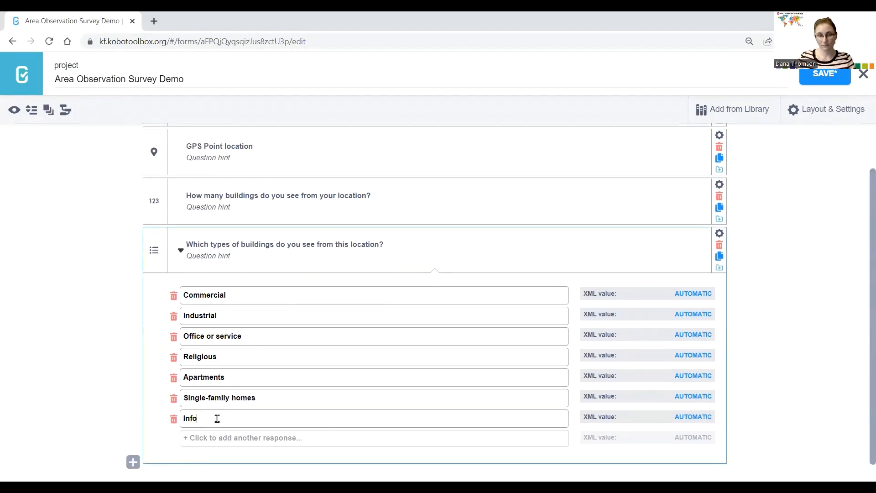
pyautogui.write('rmal structure')
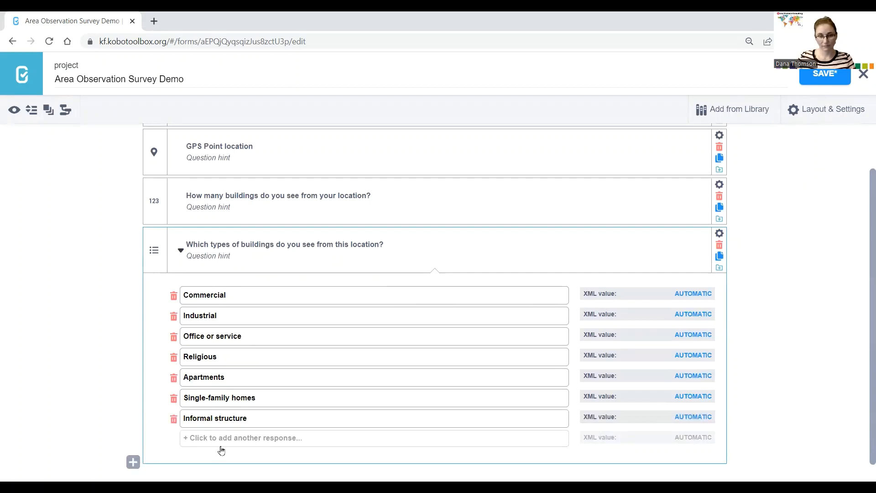
pyautogui.click(221, 445)
pyautogui.write('Empty (')
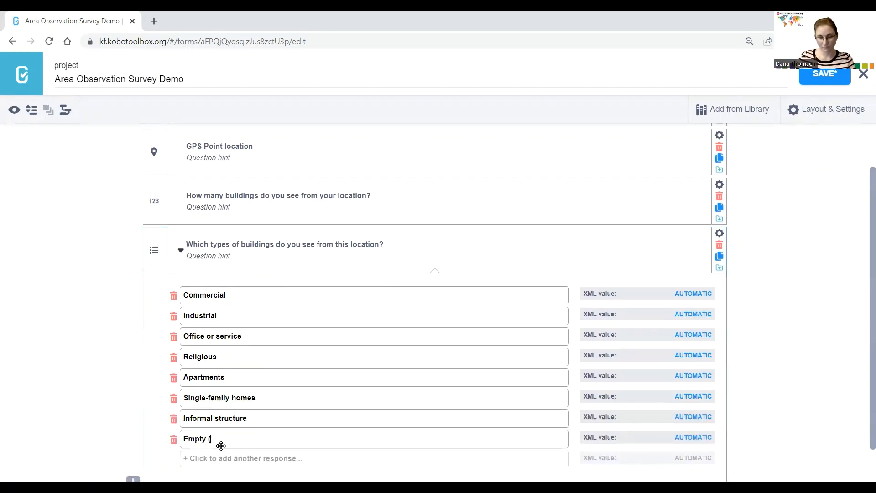
pyautogui.write('construction)')
pyautogui.click(210, 458)
pyautogui.write('O')
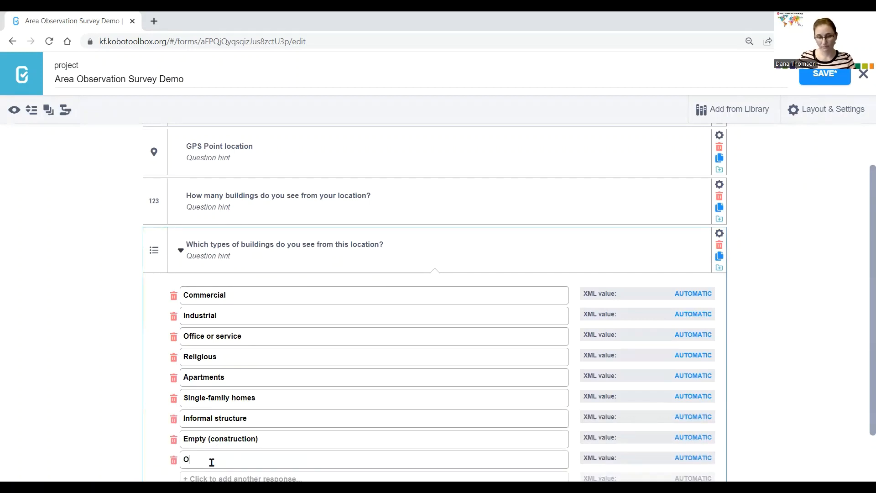
pyautogui.write('ther')
pyautogui.scroll(-1, 319, 389)
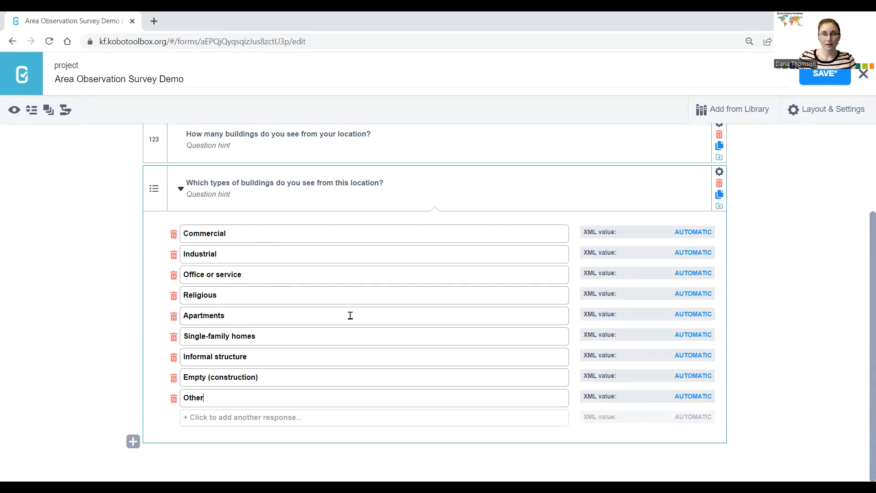
# - Set the XML value of the Empty (construction) option to "empty"
pyautogui.scroll(2, 667, 242)
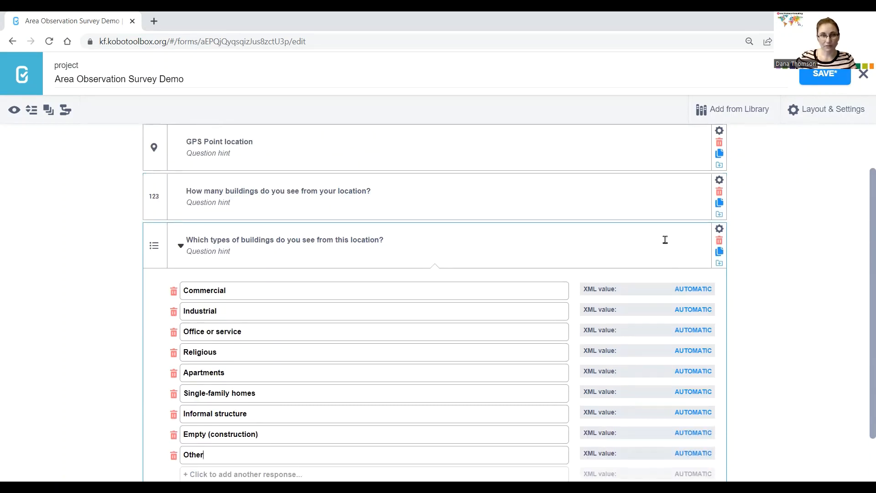
pyautogui.scroll(2, 392, 162)
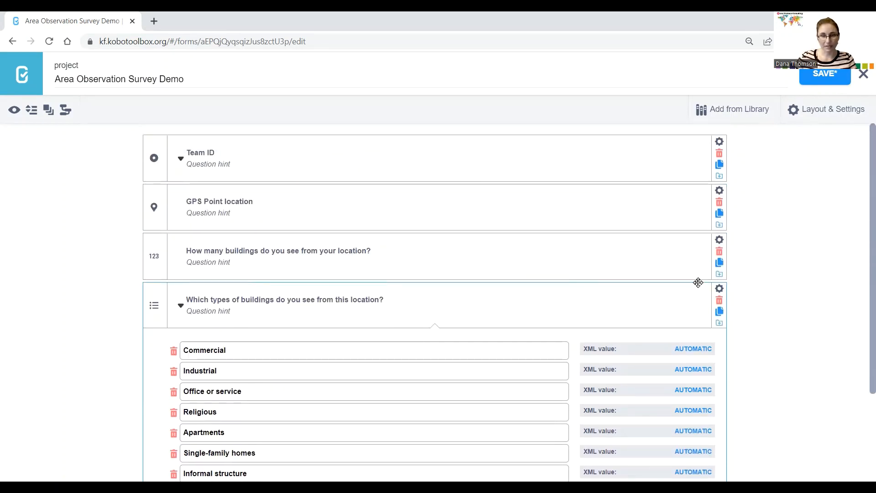
pyautogui.scroll(-3, 696, 284)
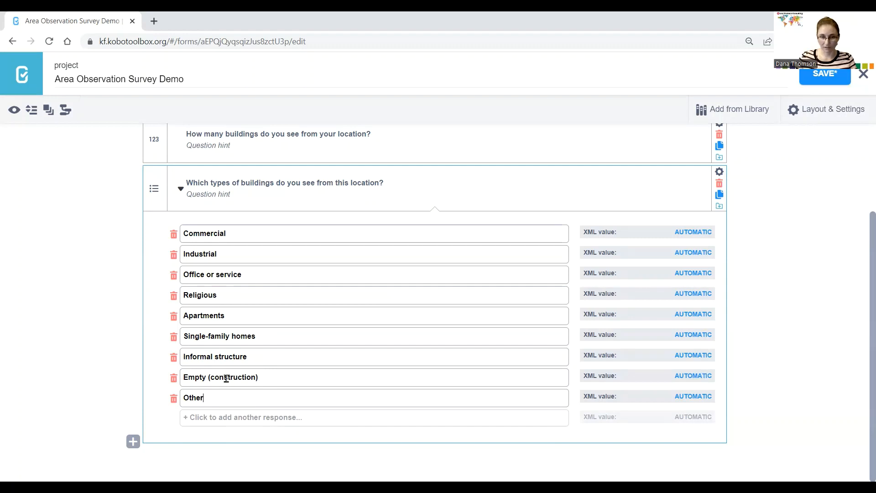
pyautogui.click(695, 378)
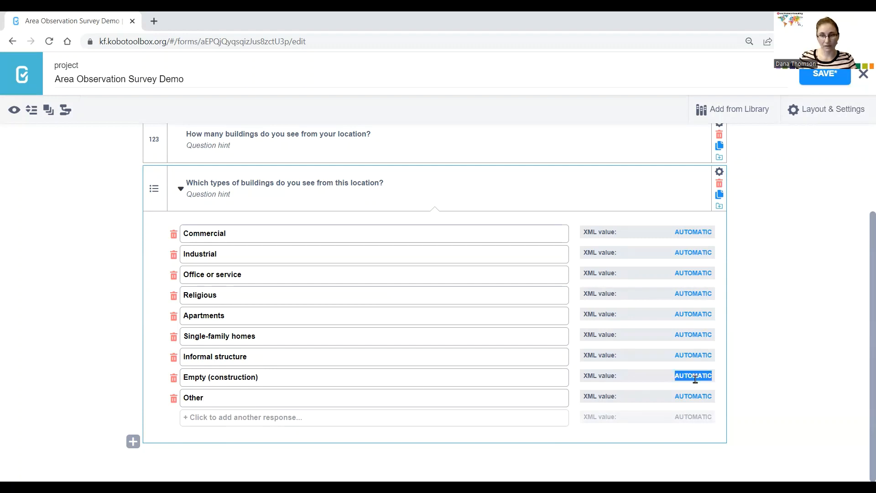
pyautogui.write('empty')
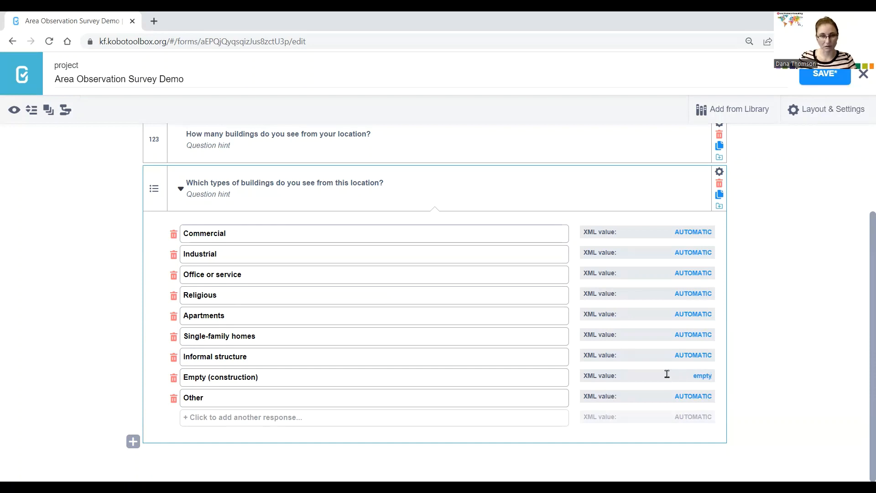
# - Make a response to the building types question mandatory and close its settings
pyautogui.click(719, 172)
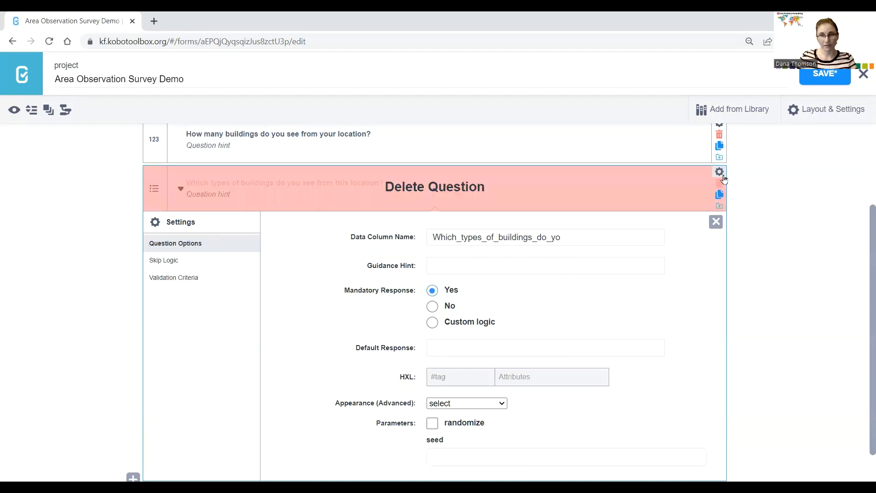
pyautogui.click(716, 222)
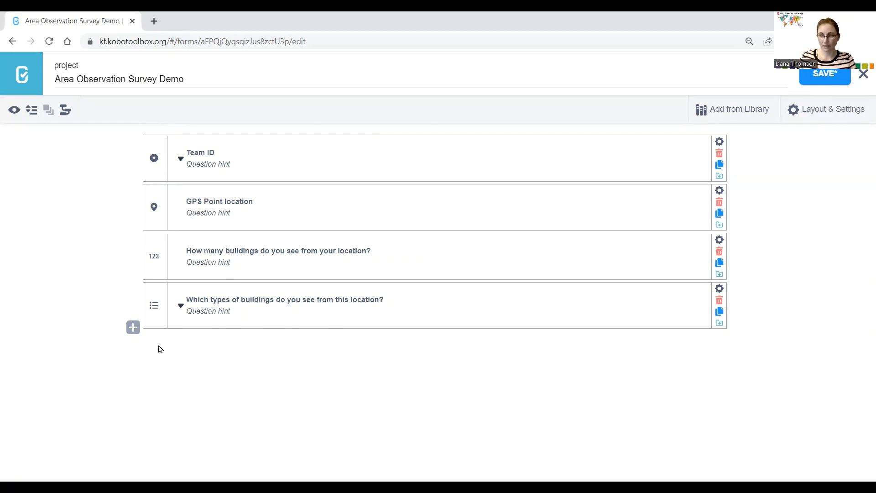
# - Add a Text question titled "What other type of building do you see?" after the building types question, with that question's options expanded
pyautogui.click(181, 305)
pyautogui.scroll(-2, 233, 318)
pyautogui.scroll(-1, 234, 318)
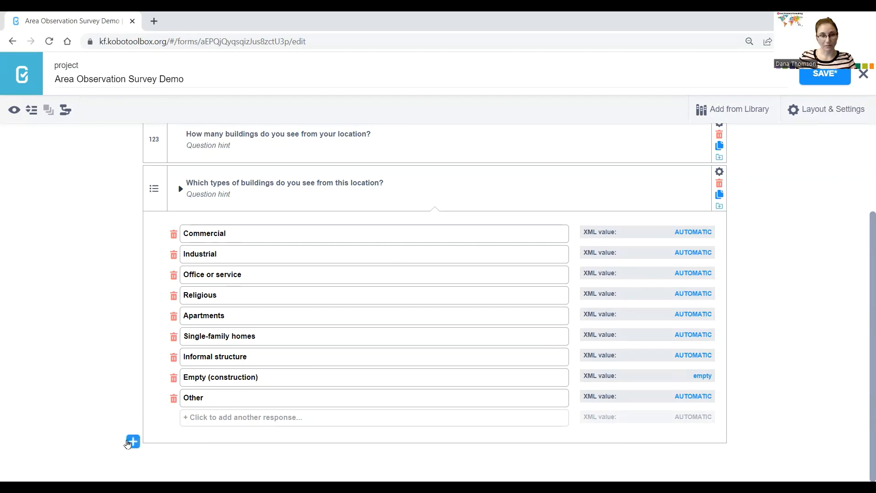
pyautogui.click(133, 441)
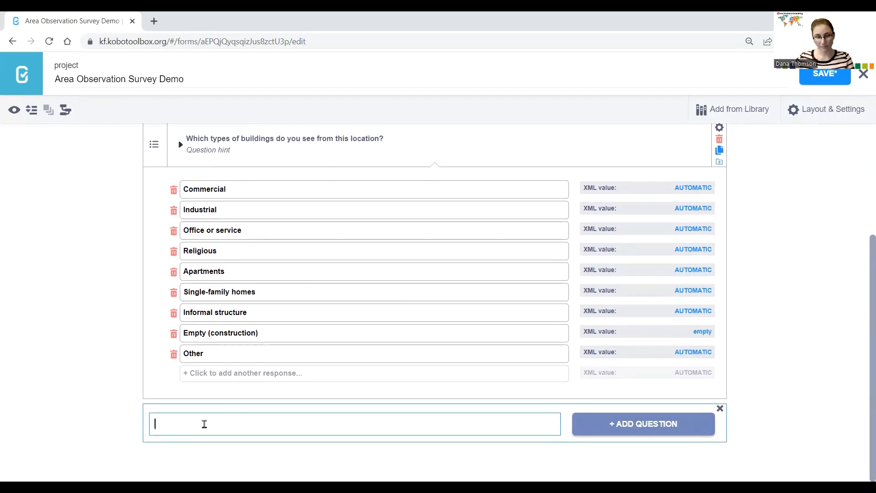
pyautogui.write('What ot')
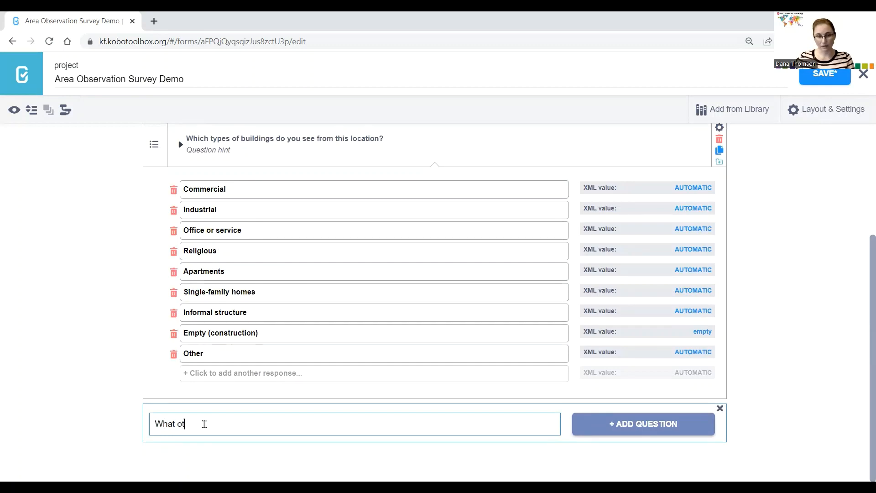
pyautogui.write('her type of building')
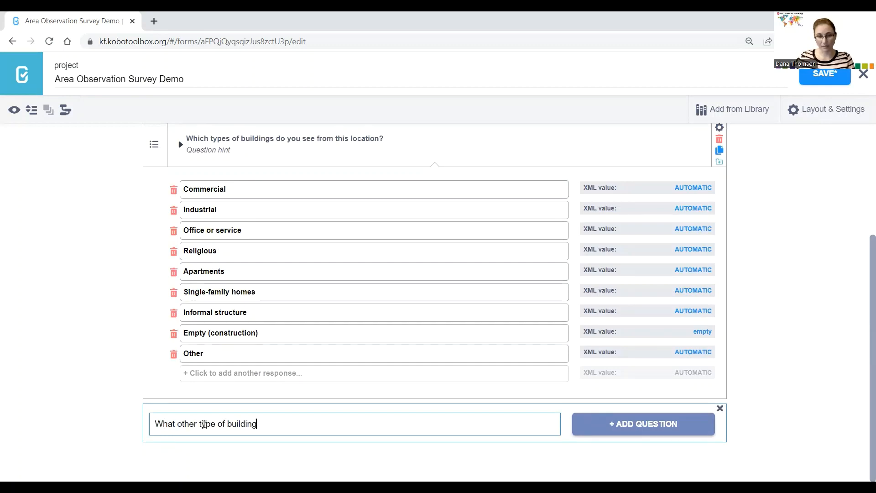
pyautogui.write(' do you see')
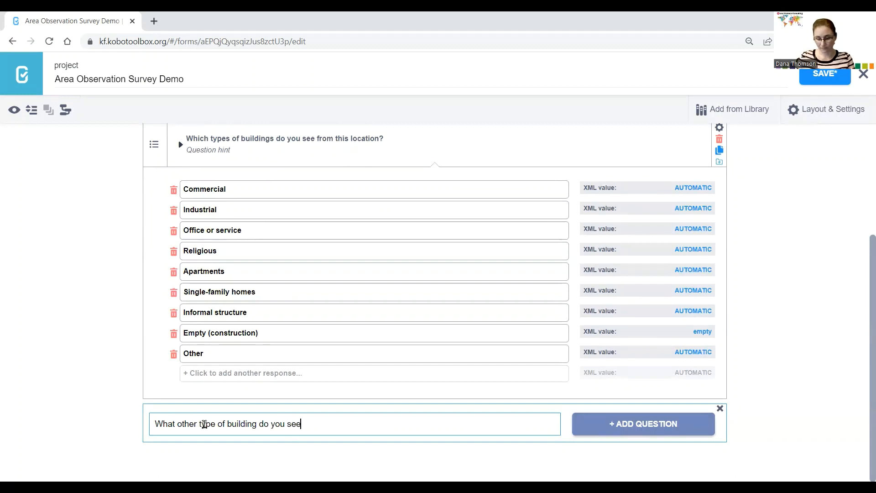
pyautogui.write('?')
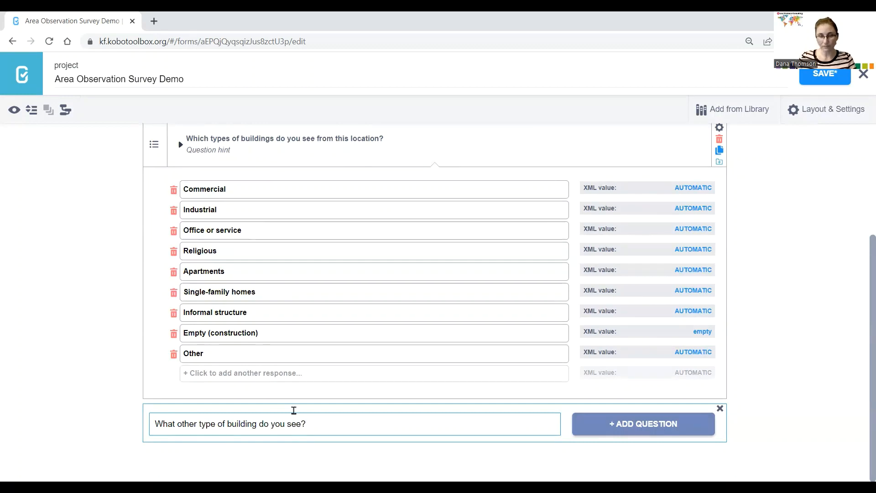
pyautogui.click(632, 430)
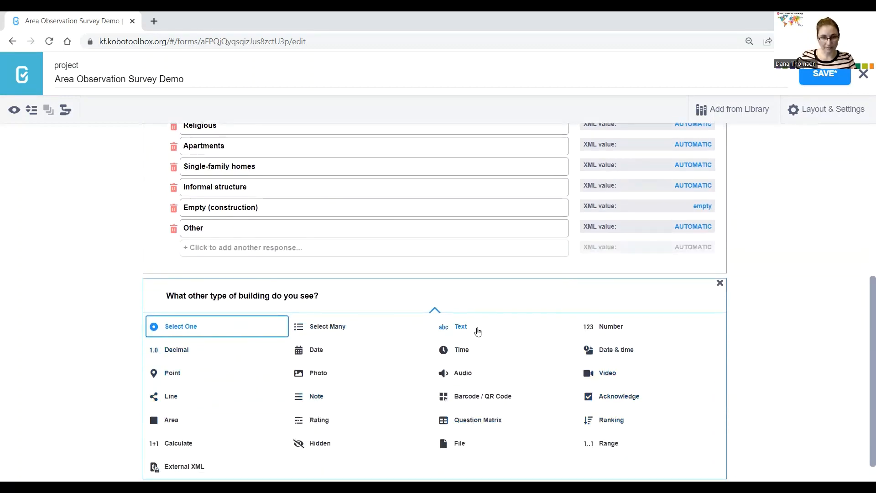
pyautogui.click(461, 327)
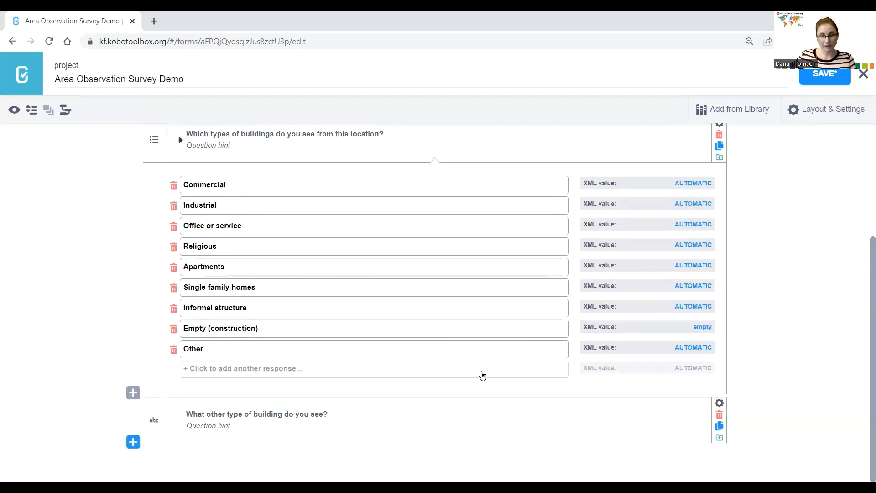
# - Add skip logic that displays the other building type question only if the answer to the building types question is Other
pyautogui.click(719, 403)
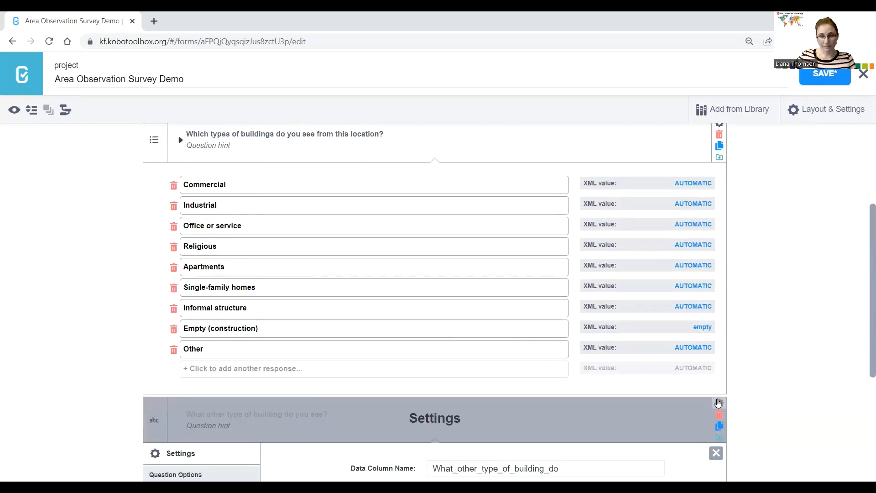
pyautogui.scroll(-5, 582, 404)
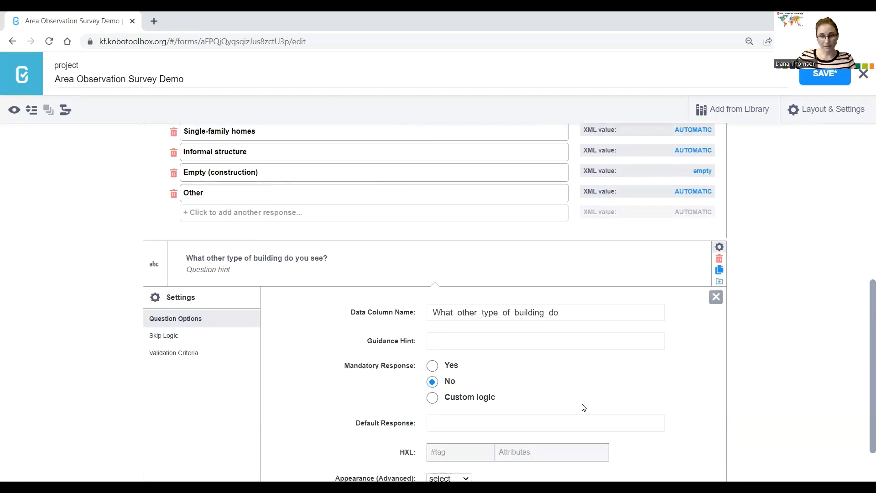
pyautogui.click(166, 277)
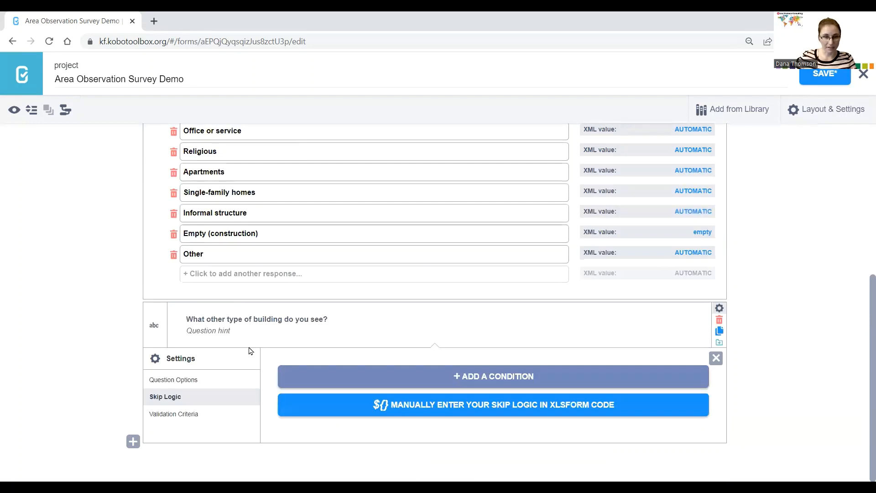
pyautogui.click(345, 380)
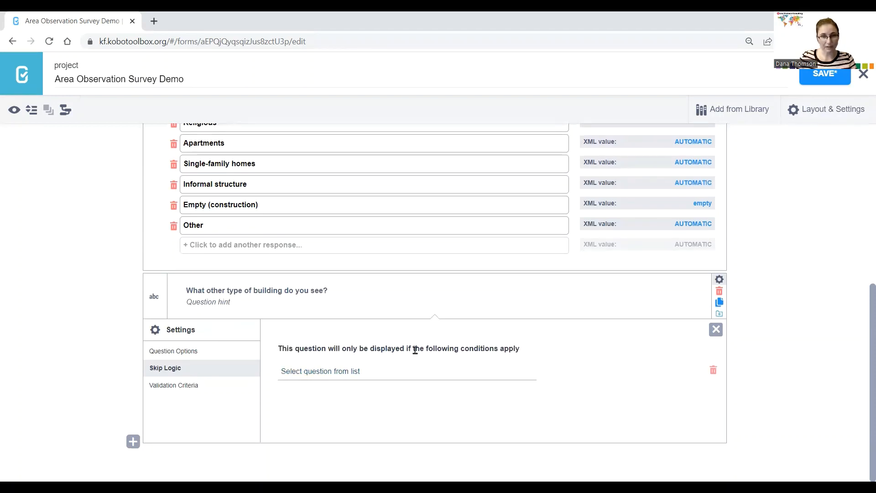
pyautogui.click(343, 373)
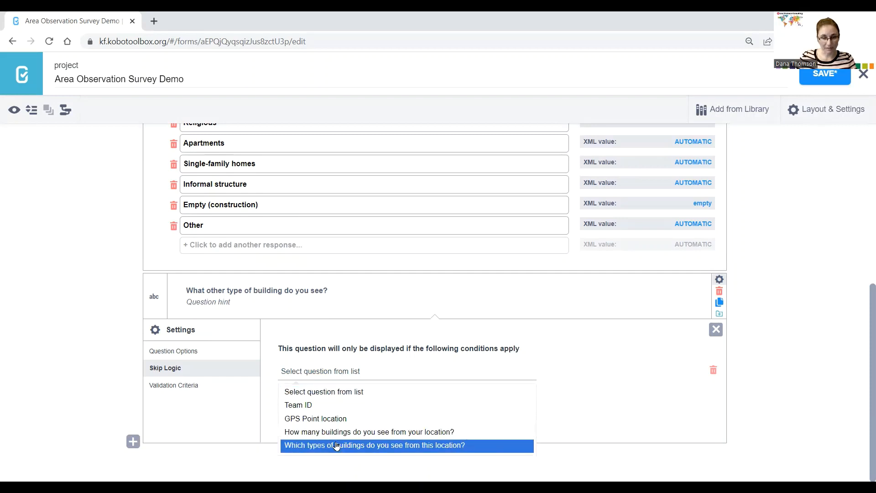
pyautogui.click(304, 449)
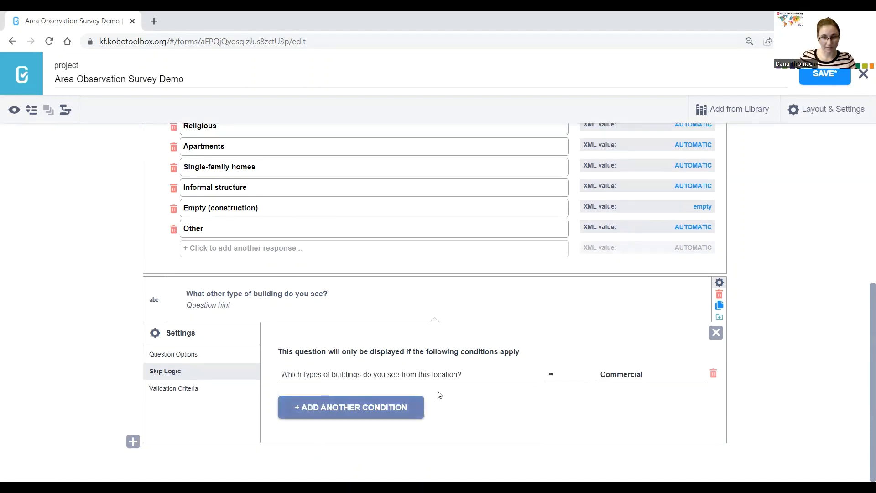
pyautogui.click(619, 376)
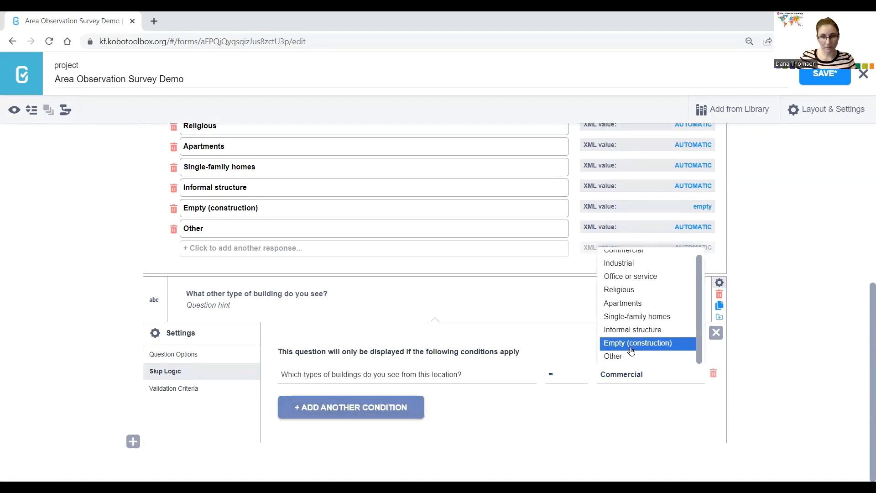
pyautogui.click(609, 356)
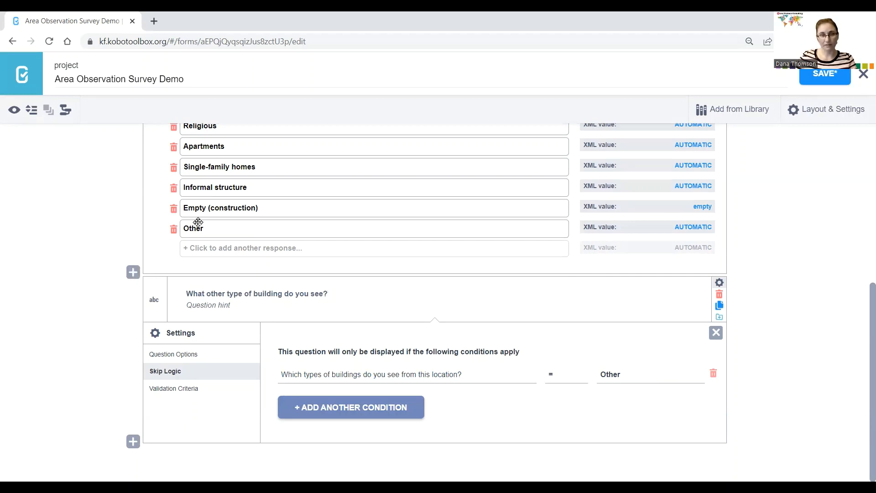
# - Add a Photo question titled "Photograph the buildings" at the end of the form
pyautogui.scroll(4, 195, 225)
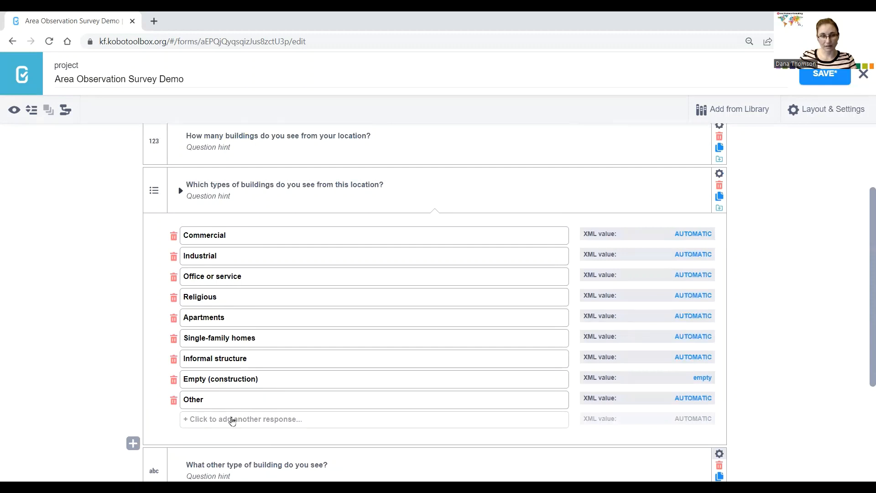
pyautogui.scroll(-4, 190, 400)
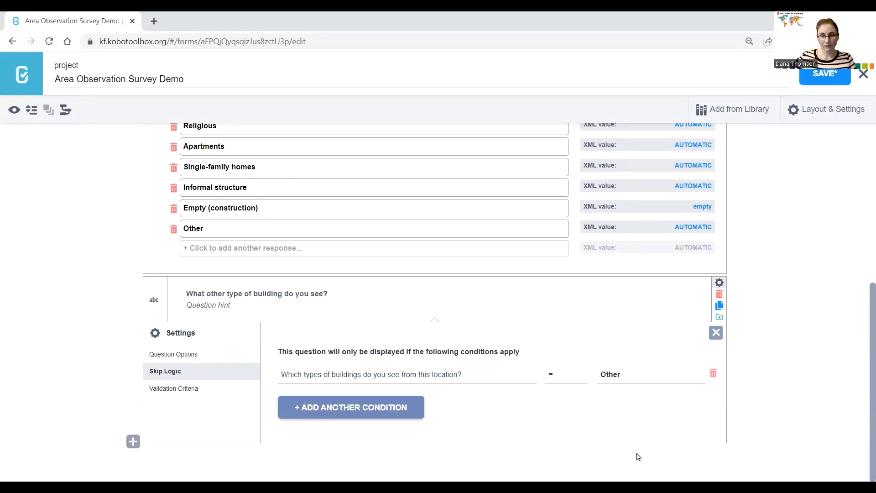
pyautogui.click(134, 442)
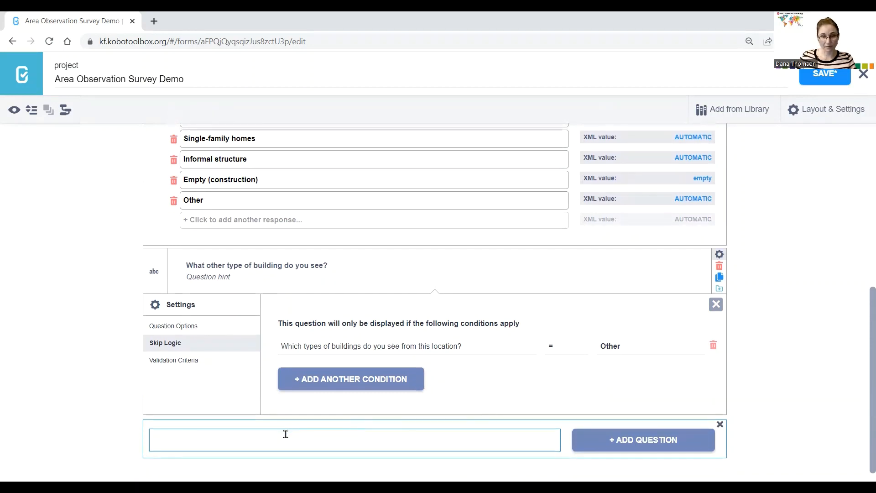
pyautogui.write('Photo')
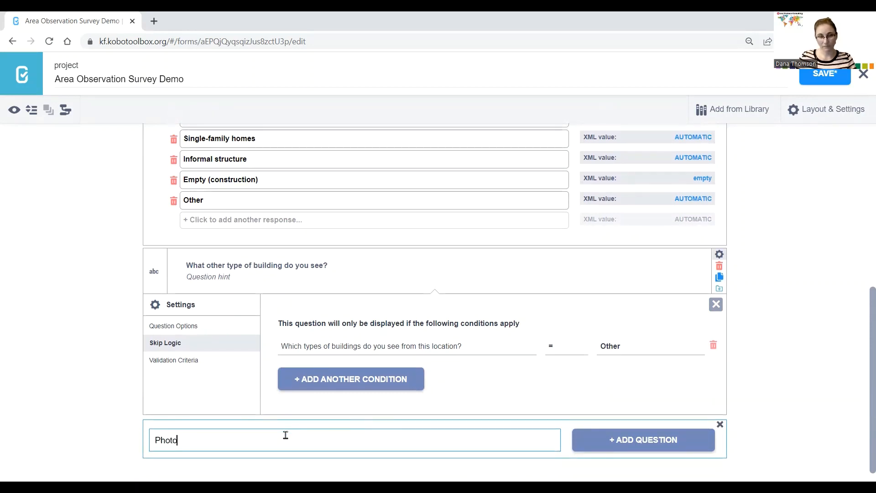
pyautogui.write('graph the buildings')
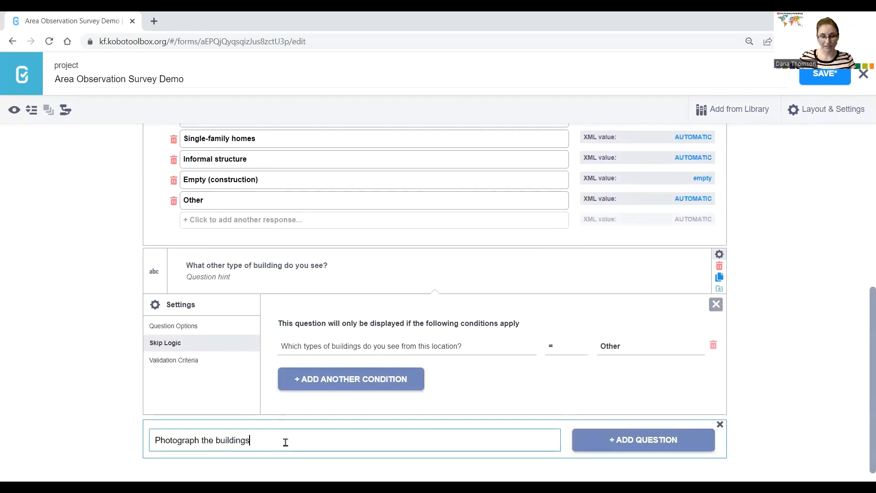
pyautogui.scroll(-1, 587, 450)
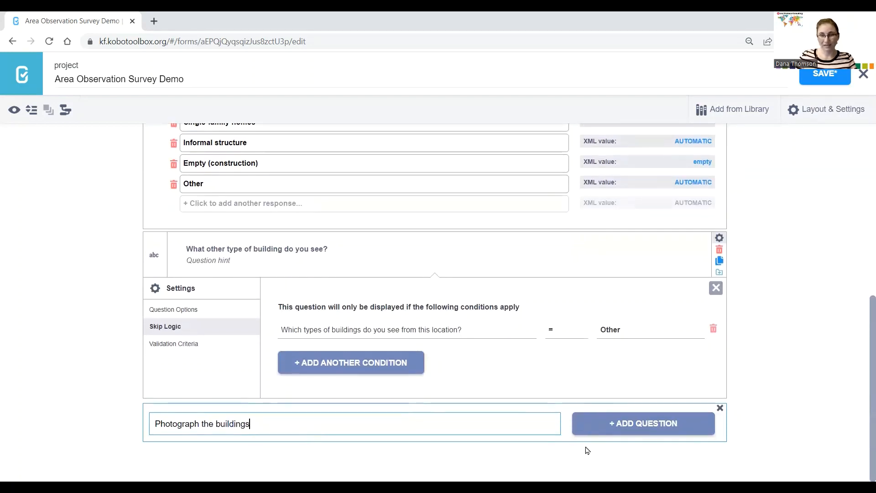
pyautogui.click(596, 424)
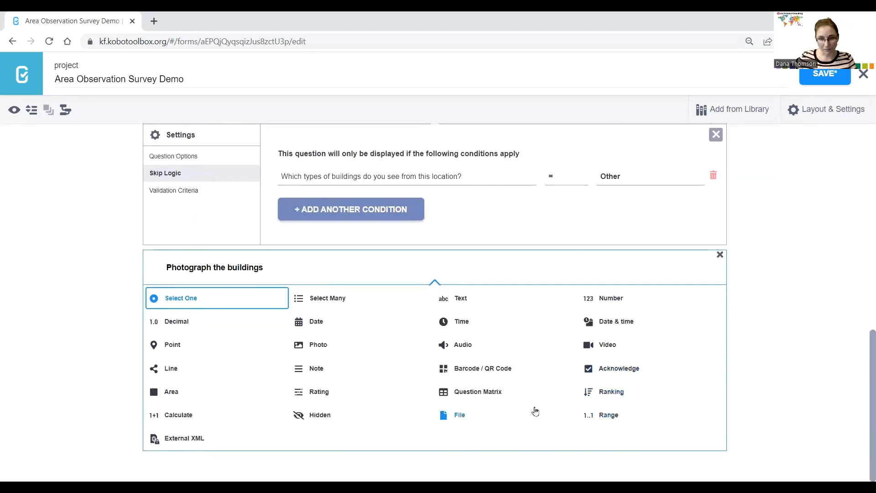
pyautogui.click(318, 345)
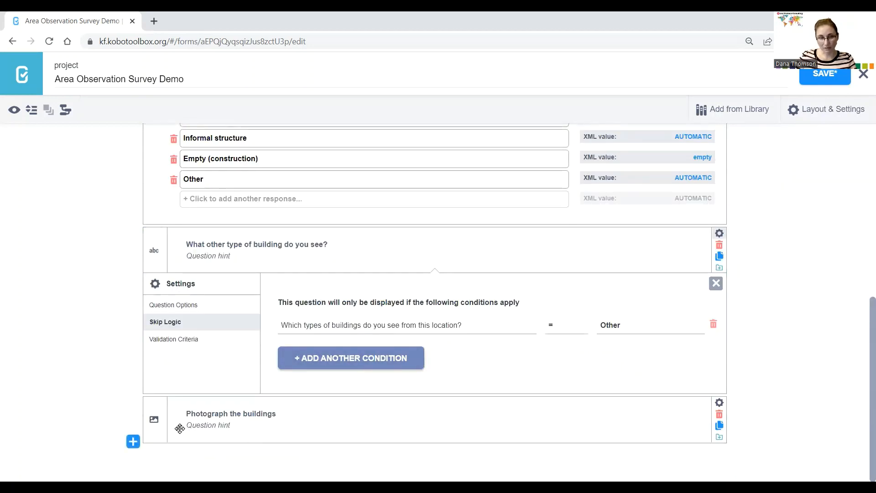
# - Set the hint of the photo question to "Horizontal (wide) photos only"
pyautogui.scroll(5, 251, 260)
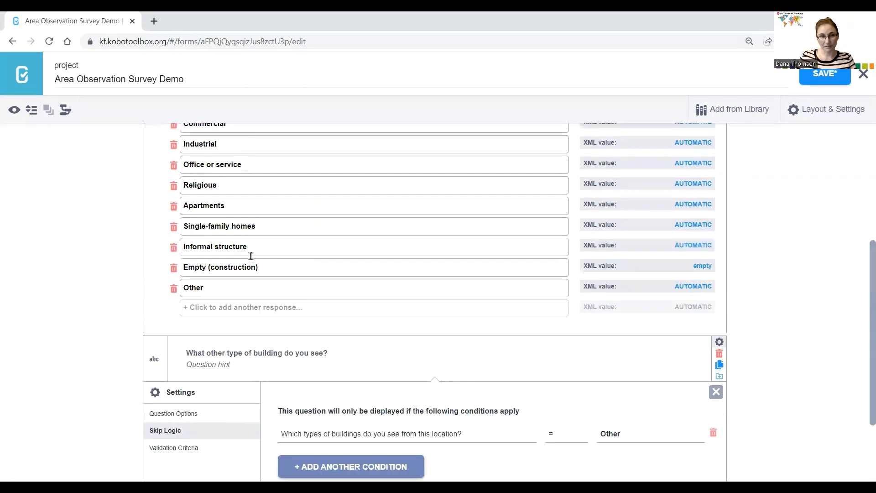
pyautogui.scroll(-5, 231, 229)
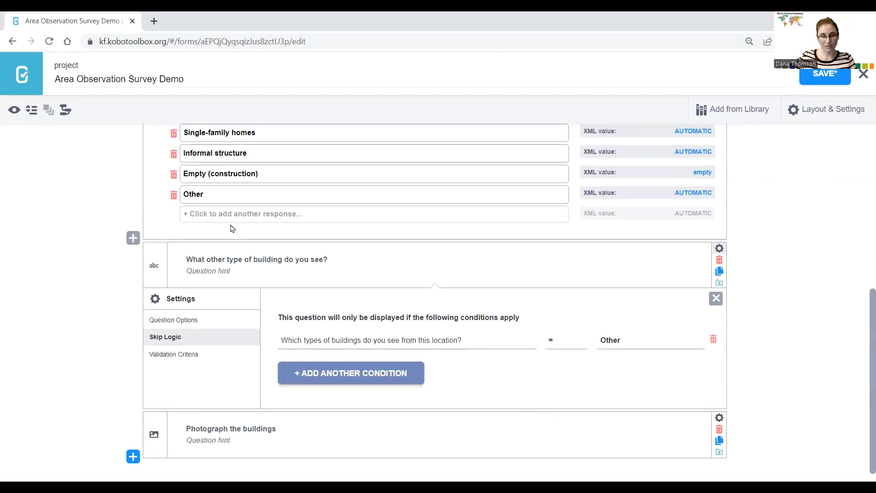
pyautogui.click(219, 425)
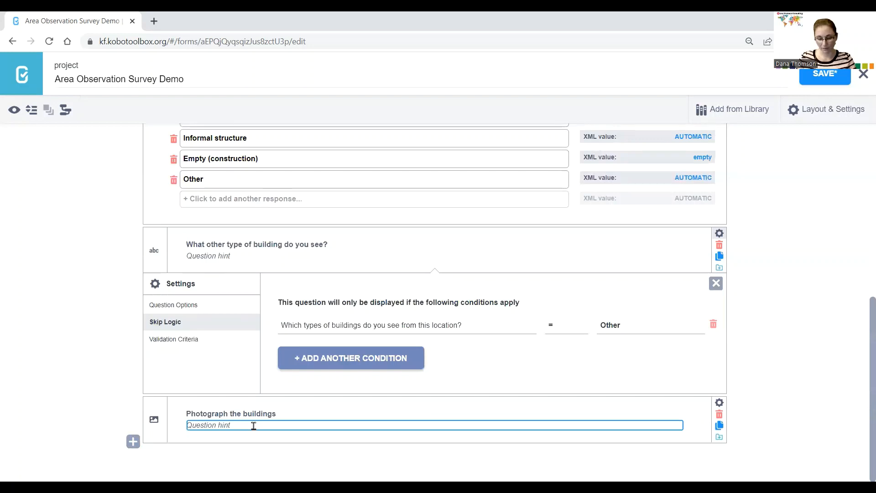
pyautogui.write('Horizontal (wide) photos only')
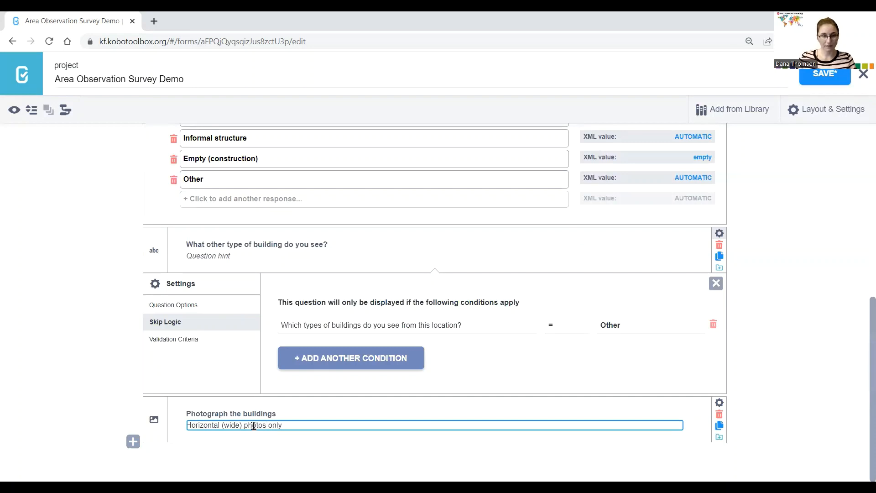
pyautogui.click(255, 449)
# - Make a response to the Photograph the buildings question mandatory and close its settings
pyautogui.click(719, 402)
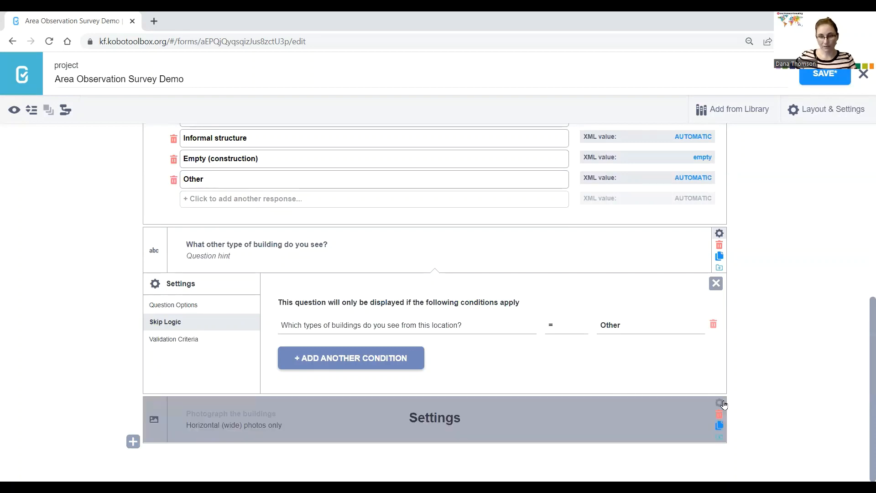
pyautogui.scroll(-5, 593, 372)
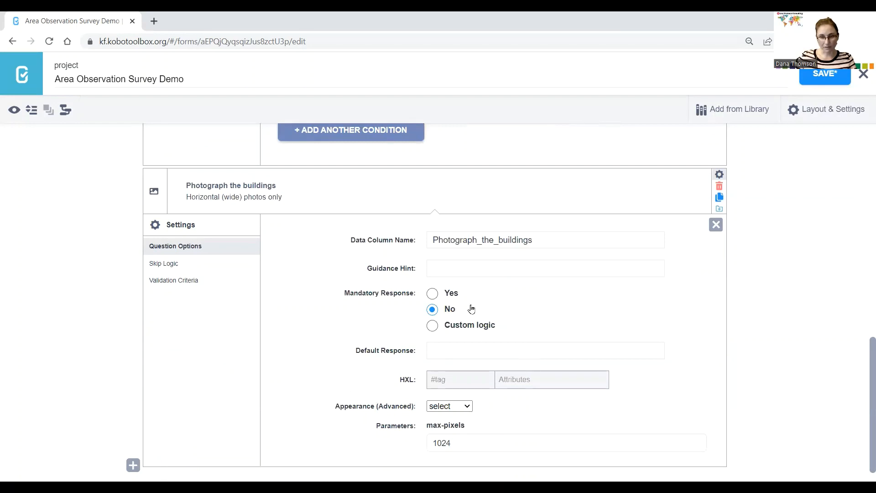
pyautogui.click(445, 294)
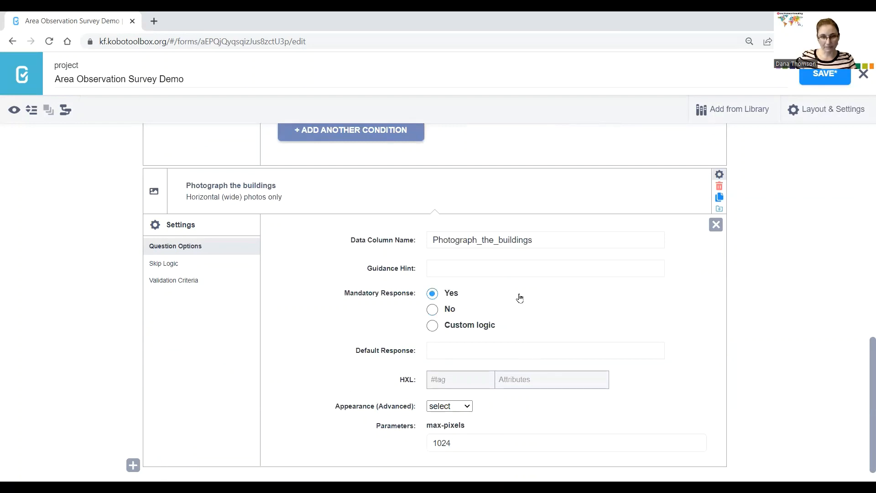
pyautogui.click(716, 224)
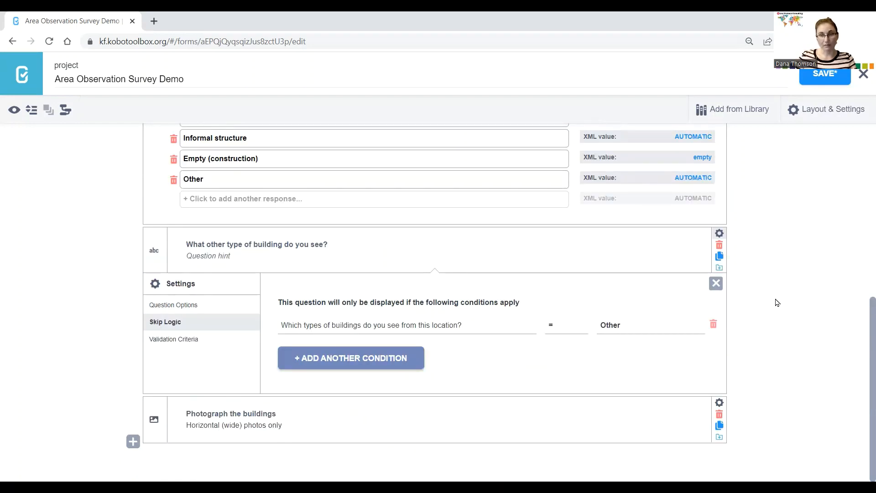
# - Collapse the options of the building types question and close the settings of the other building type question
pyautogui.scroll(7, 777, 301)
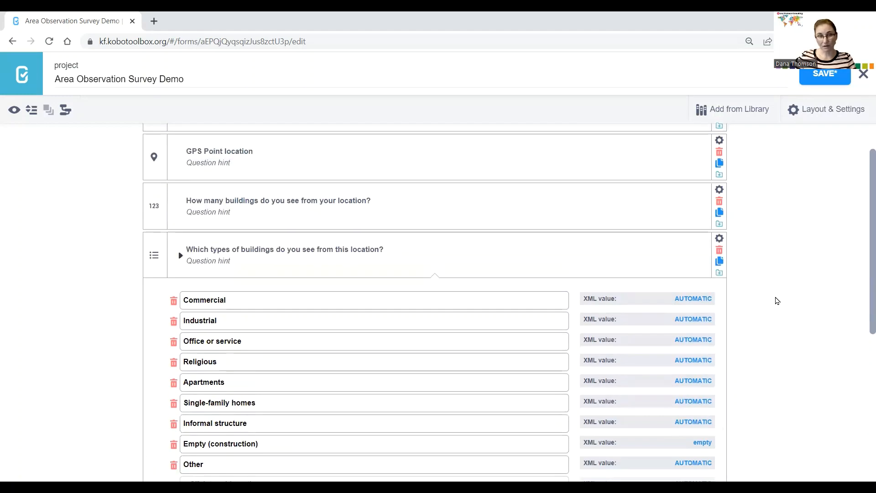
pyautogui.scroll(-5, 777, 300)
pyautogui.scroll(5, 777, 301)
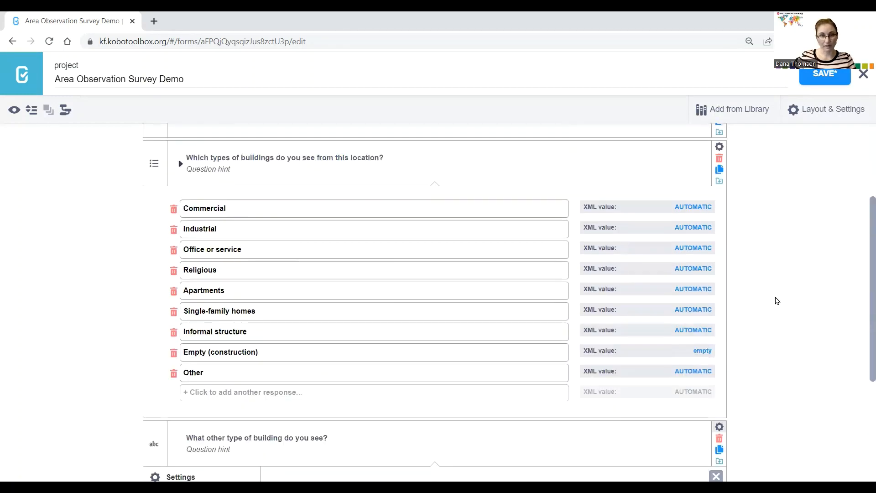
pyautogui.click(180, 307)
pyautogui.scroll(-2, 277, 300)
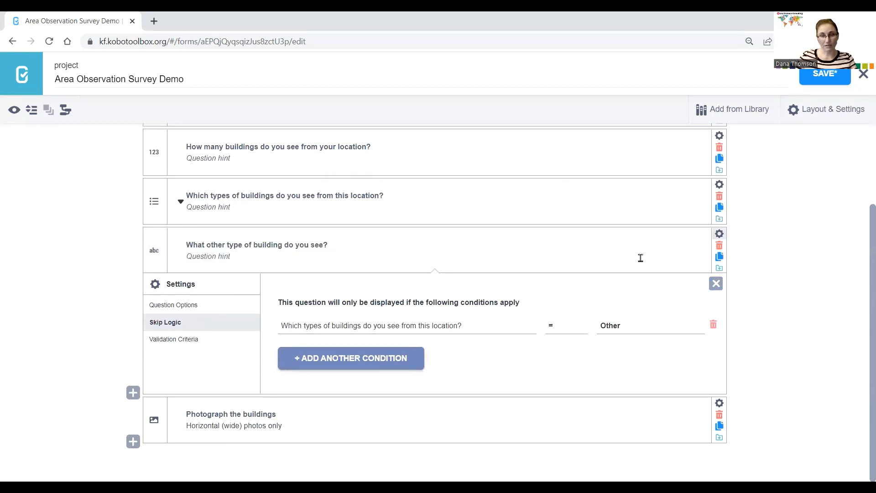
pyautogui.click(716, 284)
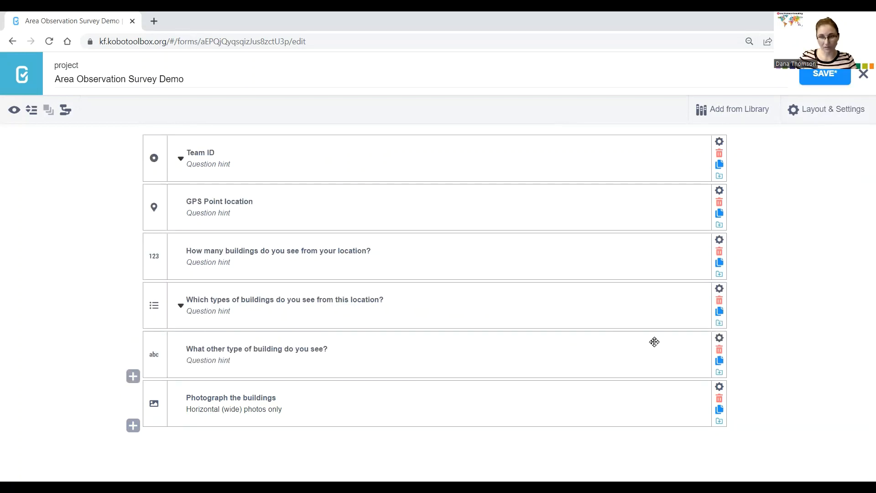
# - Delete the "What other type of building do you see?" question, then save the form and exit the form builder
pyautogui.click(720, 350)
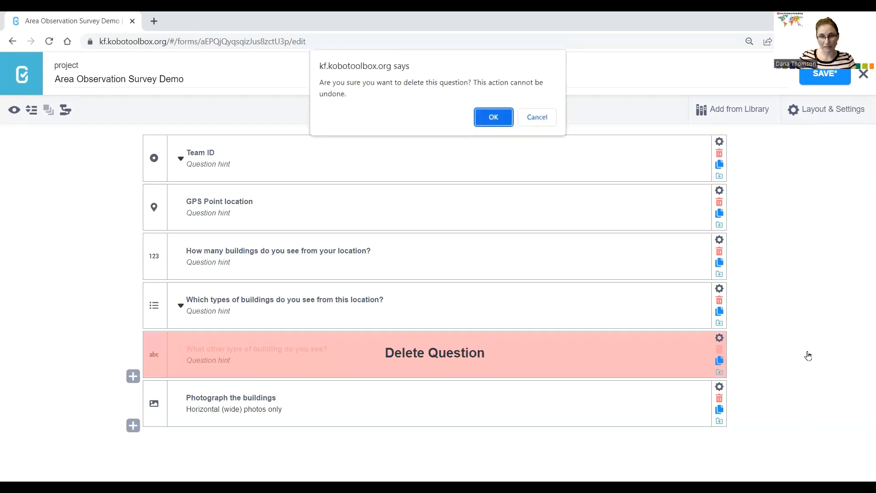
pyautogui.click(493, 118)
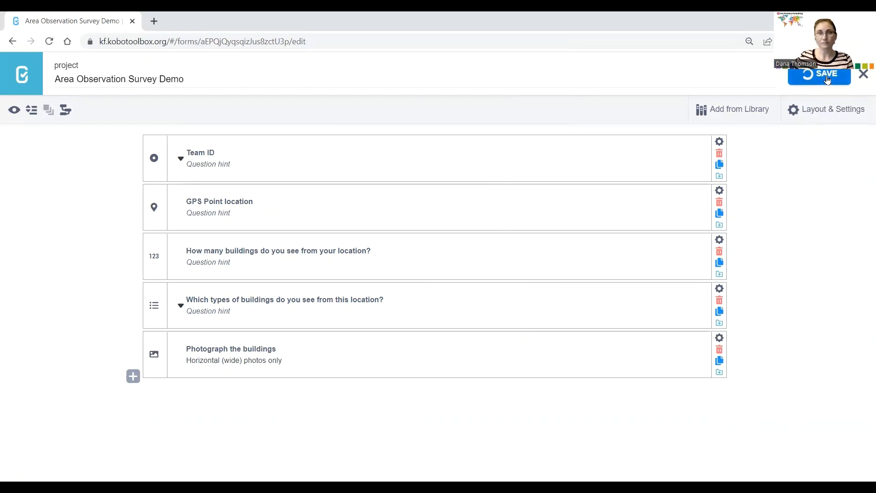
pyautogui.click(863, 74)
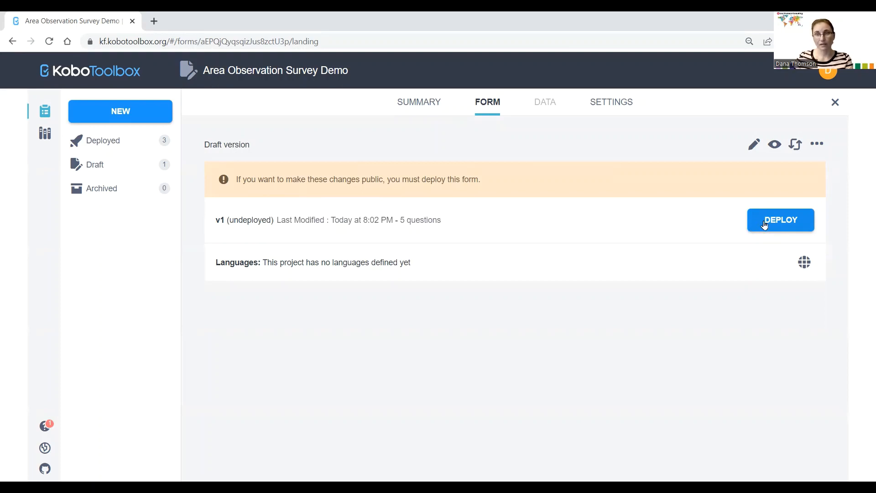
# - Deploy the form and review the data collection modes, keeping Online-Offline (multiple submission)
pyautogui.click(791, 223)
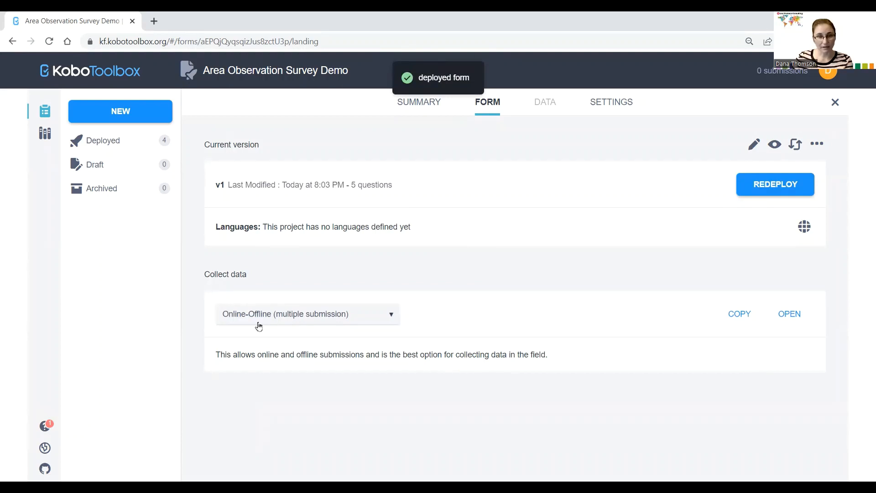
pyautogui.click(306, 317)
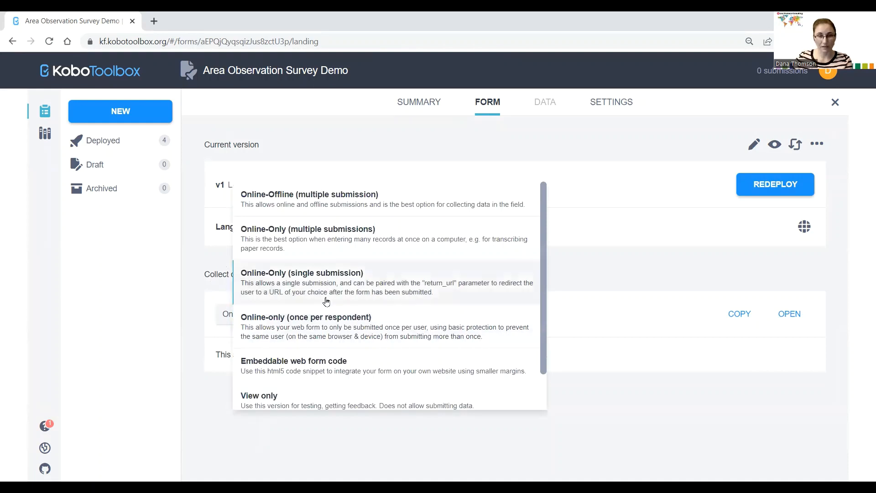
pyautogui.click(196, 319)
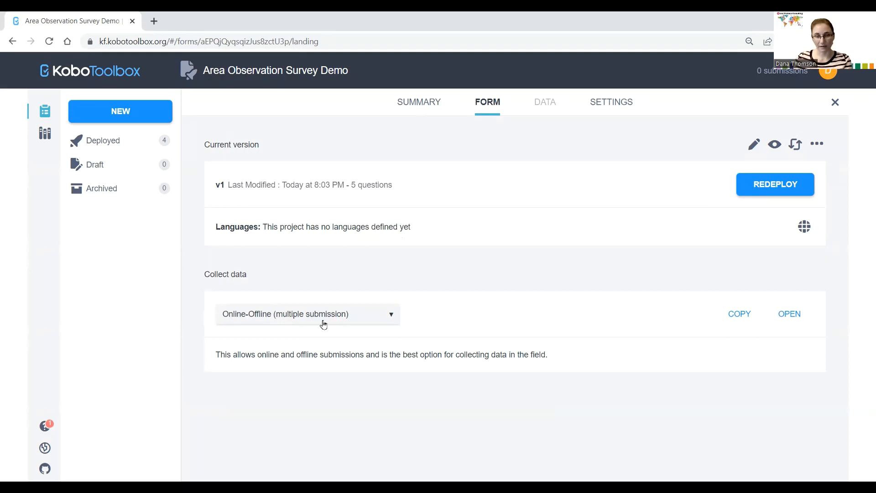
# - Open the form preview and test the required Team ID question by selecting, clearing and reselecting Team B
pyautogui.click(775, 145)
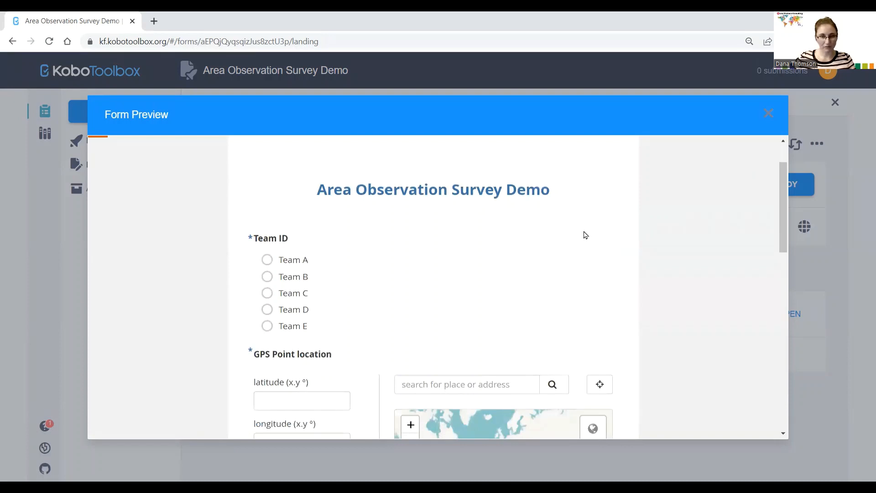
pyautogui.scroll(-1, 493, 225)
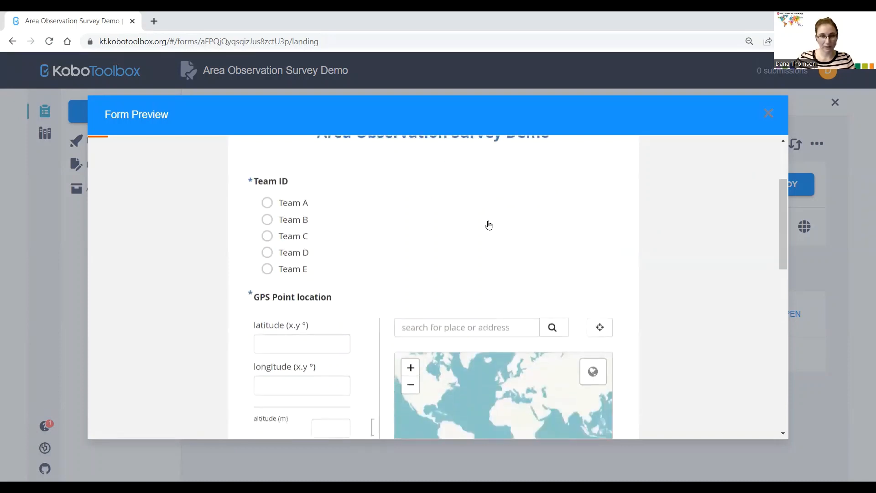
pyautogui.click(298, 221)
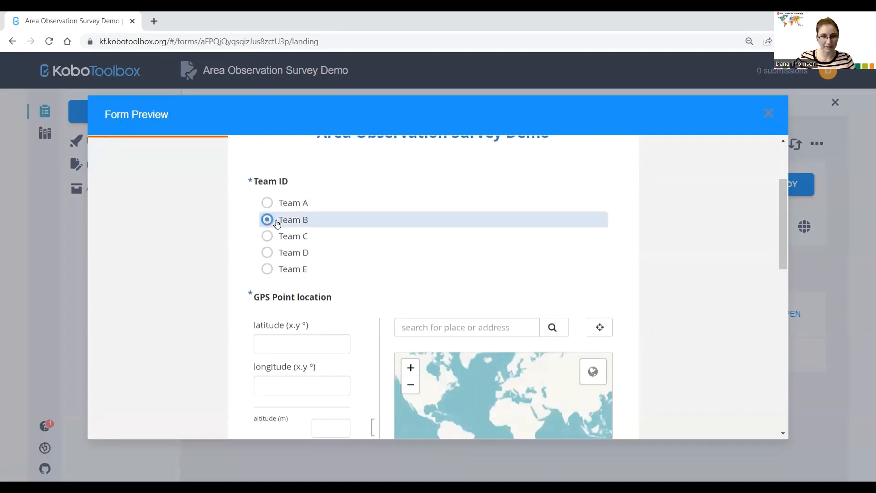
pyautogui.click(305, 229)
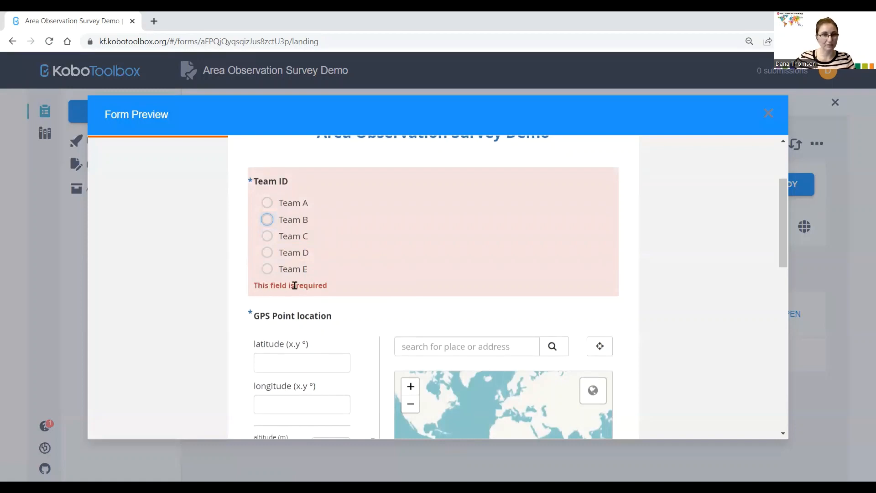
pyautogui.click(267, 220)
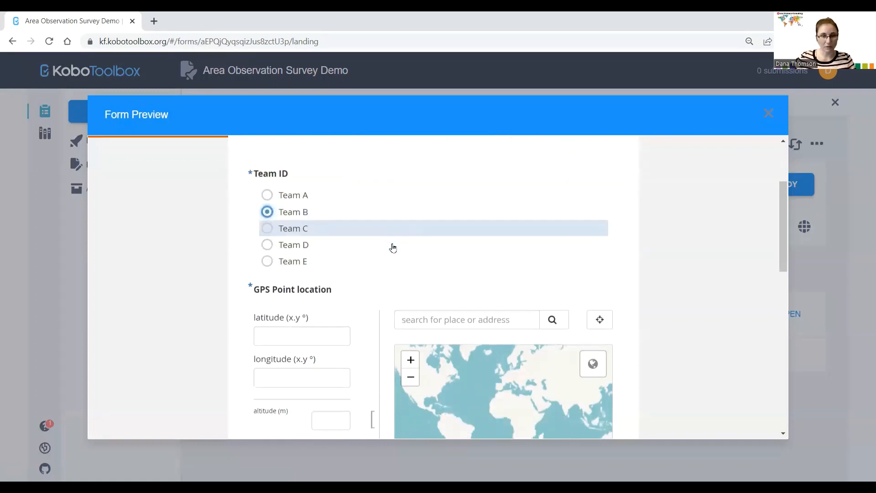
# - Enter 6 for the number of buildings seen in the form preview, leaving the GPS point location empty
pyautogui.scroll(-5, 393, 247)
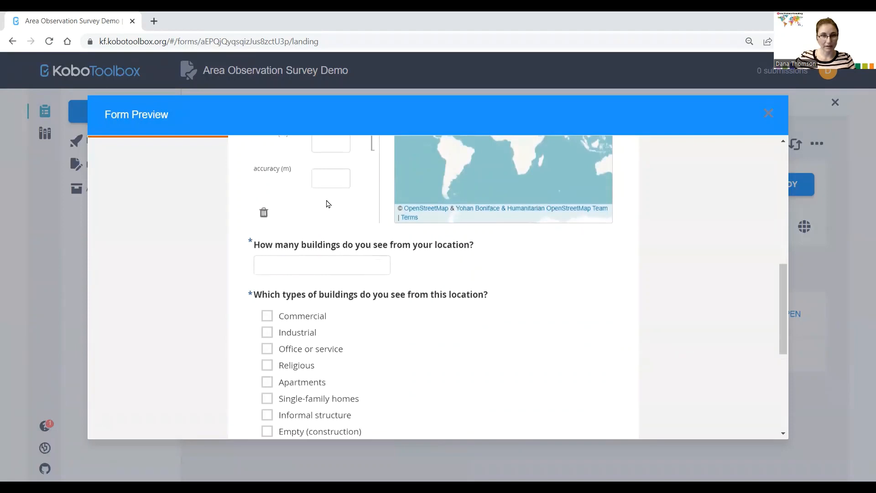
pyautogui.scroll(4, 327, 204)
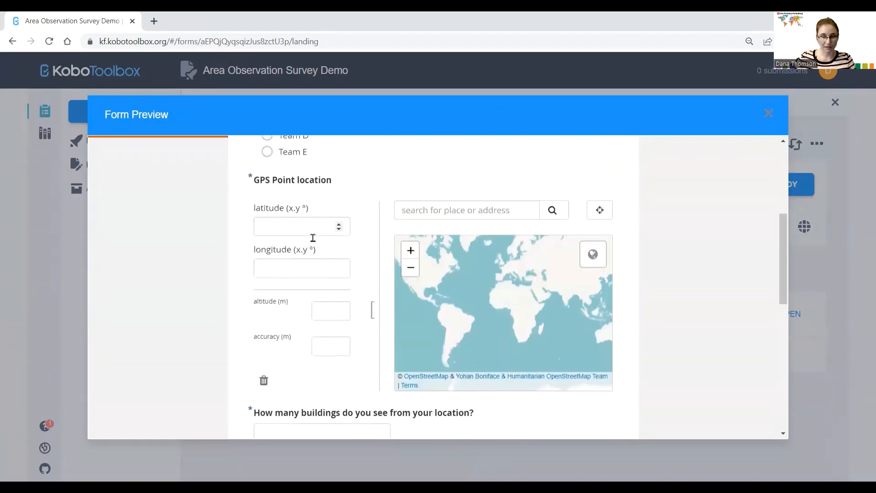
pyautogui.scroll(-2, 313, 238)
pyautogui.click(299, 320)
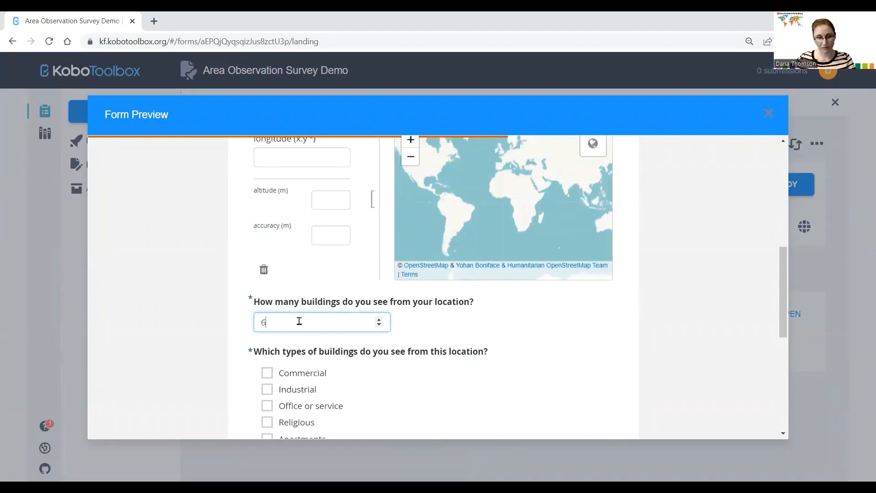
# - Select Office or service, Religious, Single-family homes and Informal structure as the building types in the form preview
pyautogui.scroll(-2, 299, 321)
pyautogui.click(267, 291)
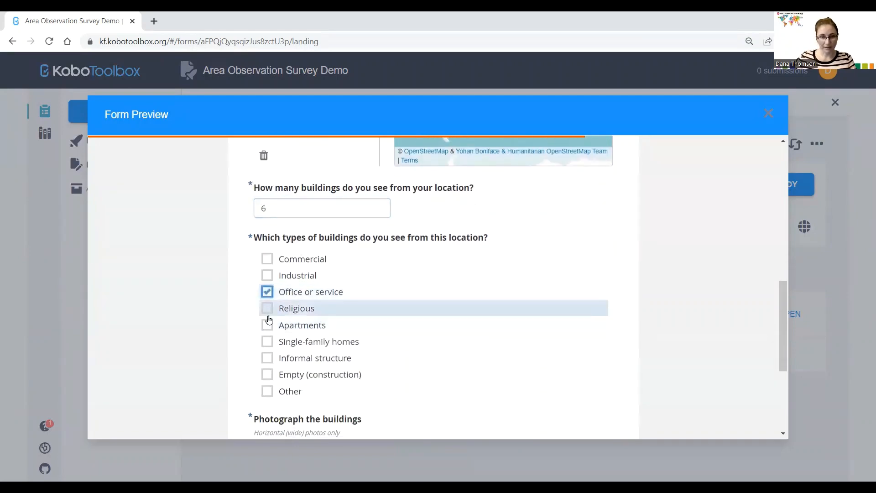
pyautogui.click(267, 308)
pyautogui.click(267, 341)
pyautogui.click(267, 358)
# - Test the Photograph the buildings question by opening its file upload and cancelling without choosing a file
pyautogui.scroll(-2, 279, 372)
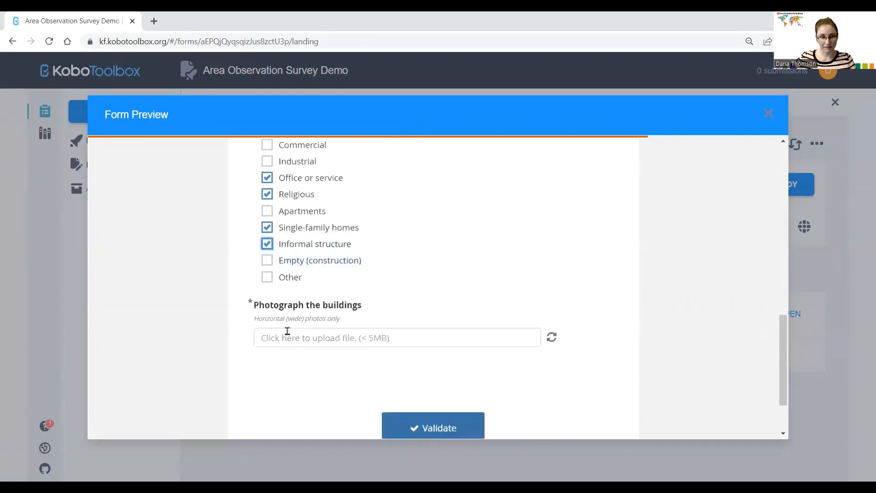
pyautogui.click(431, 338)
pyautogui.click(827, 464)
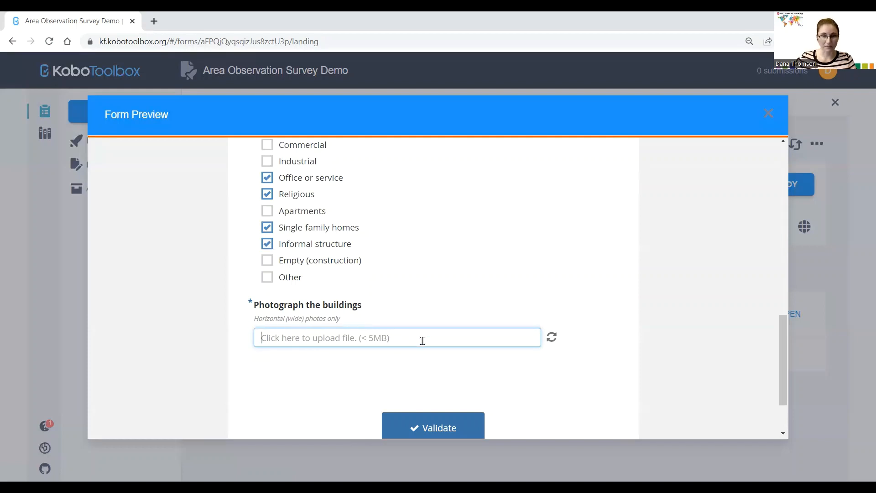
# - Validate the previewed form, dismiss the alert and review the form for required fields marked in red
pyautogui.scroll(-2, 422, 340)
pyautogui.click(425, 356)
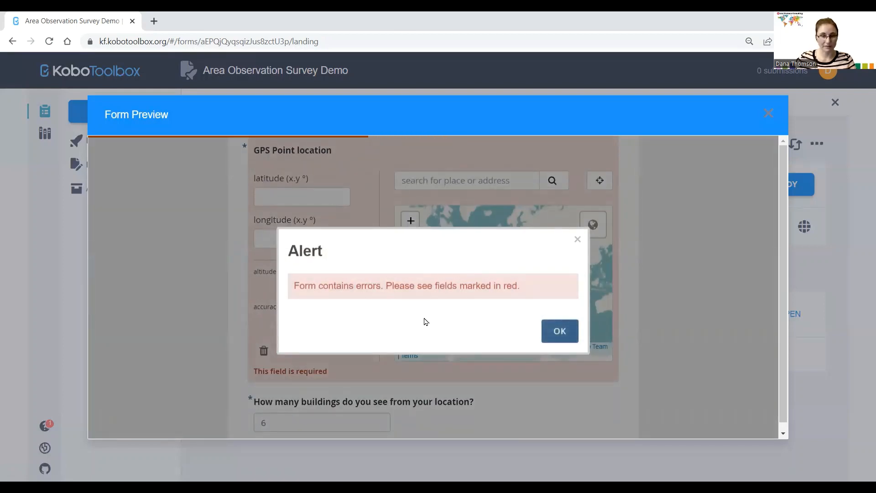
pyautogui.click(558, 332)
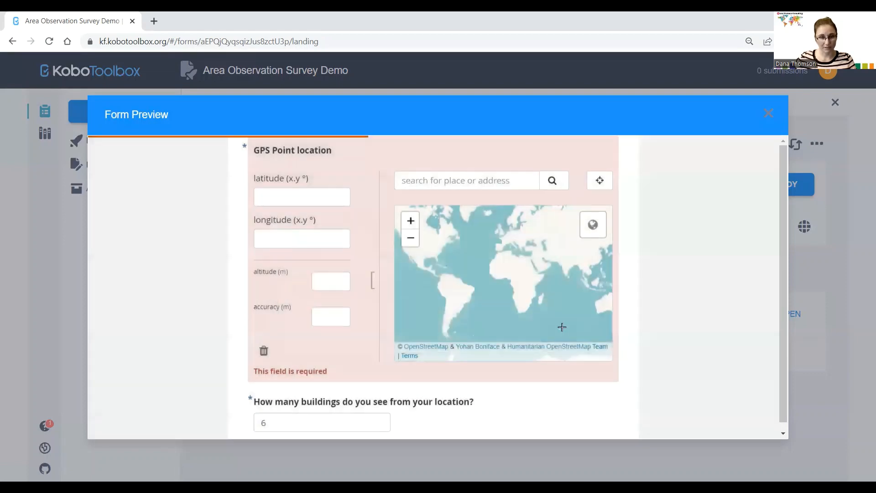
pyautogui.scroll(3, 477, 260)
pyautogui.scroll(5, 682, 231)
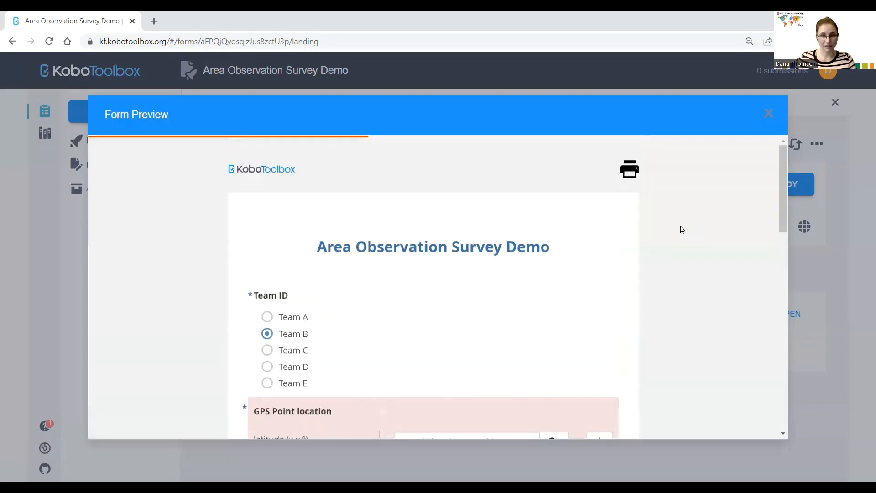
pyautogui.scroll(-3, 681, 229)
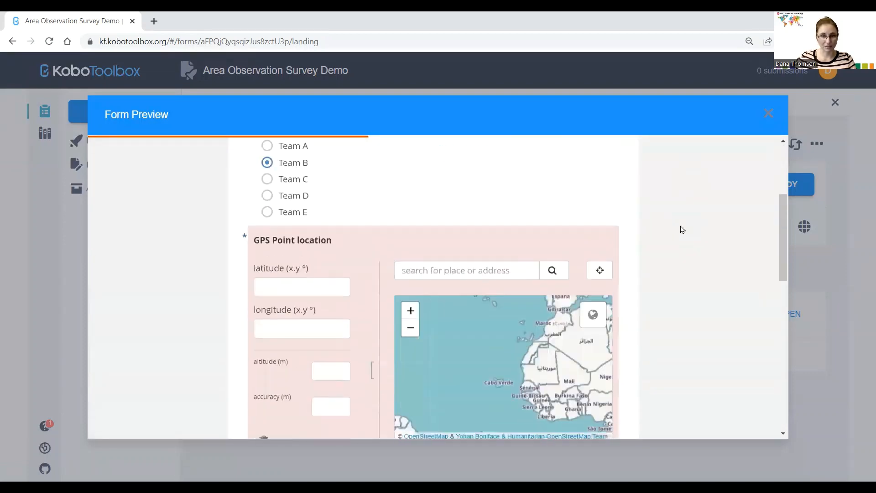
# - Close the form preview and redeploy the form
pyautogui.click(768, 116)
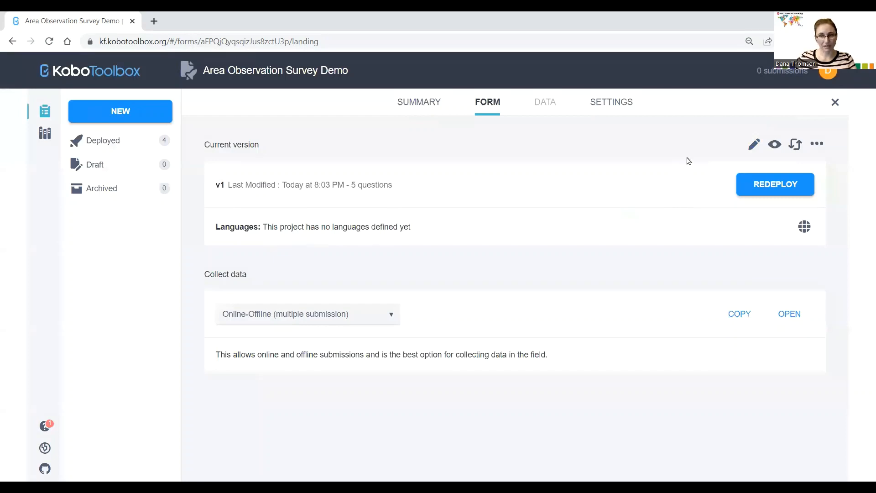
pyautogui.click(756, 184)
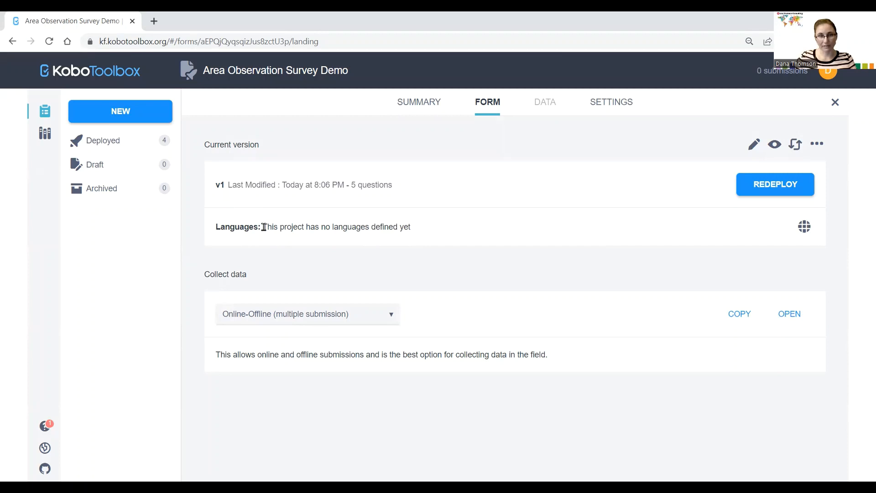
# - Open the form's language management and enter English as the default language name
pyautogui.click(804, 227)
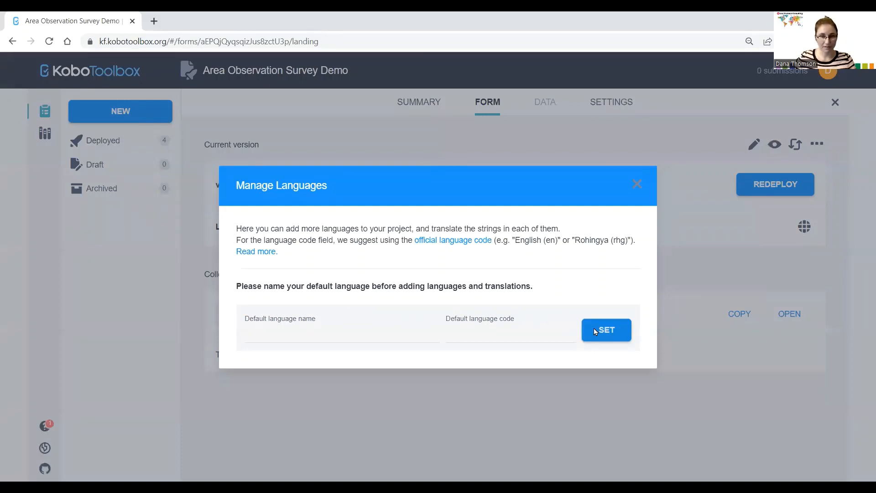
pyautogui.click(304, 335)
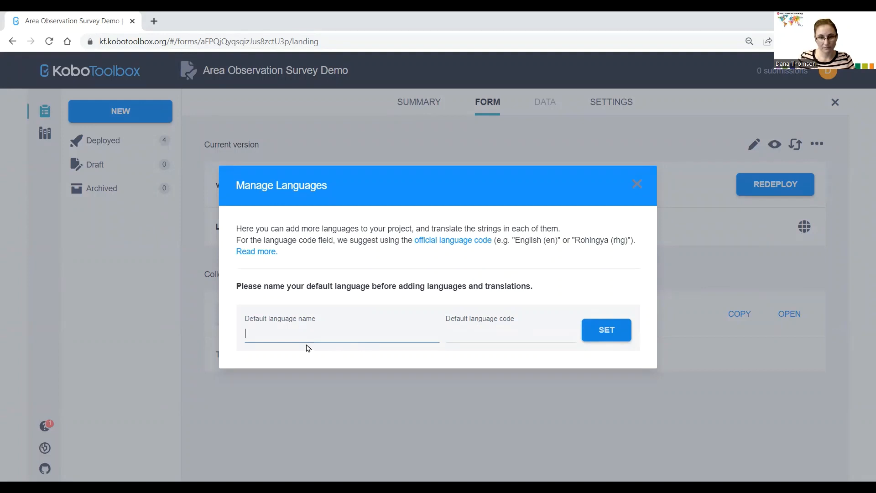
pyautogui.click(477, 333)
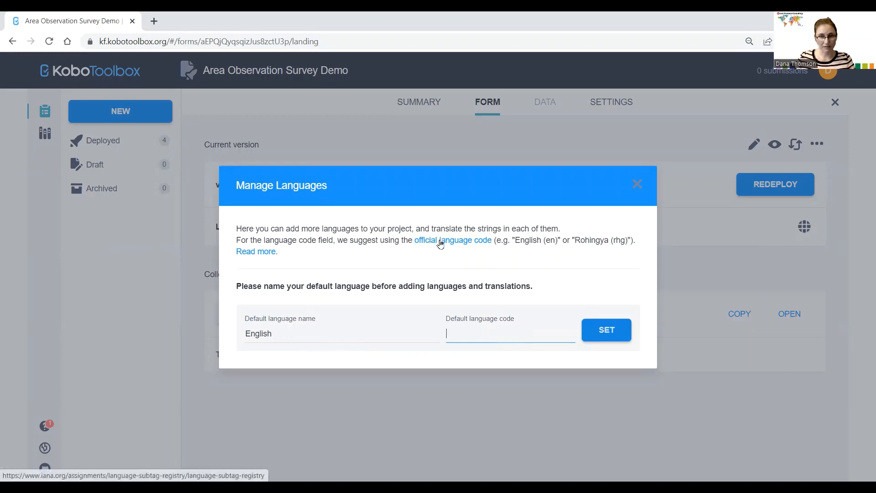
# - Open the official language code registry in a new tab, search for "english" and copy the subtag en
pyautogui.rightClick(439, 245)
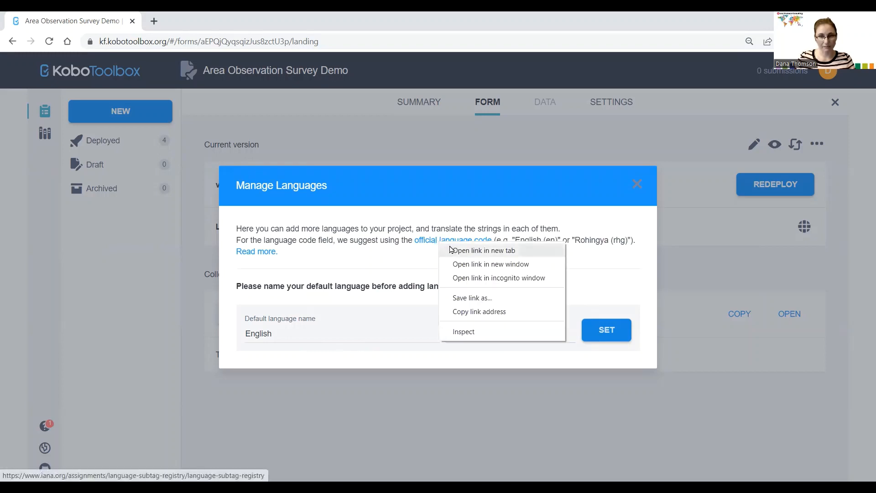
pyautogui.click(483, 250)
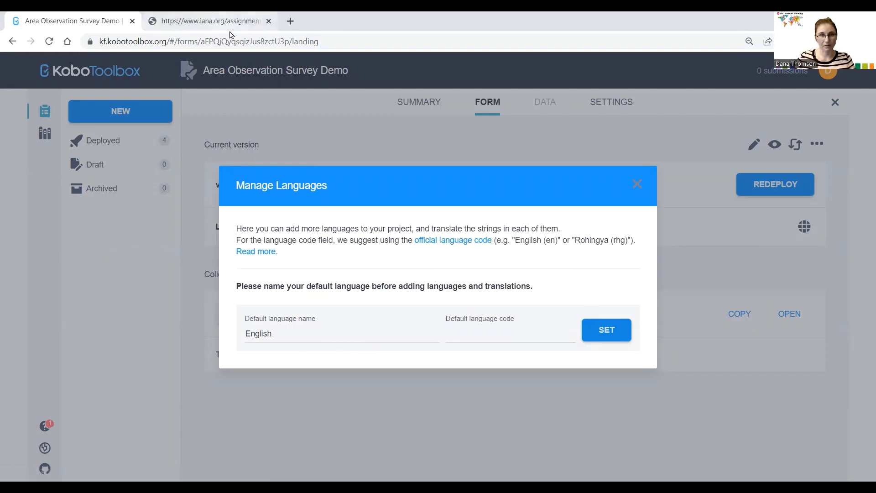
pyautogui.click(210, 21)
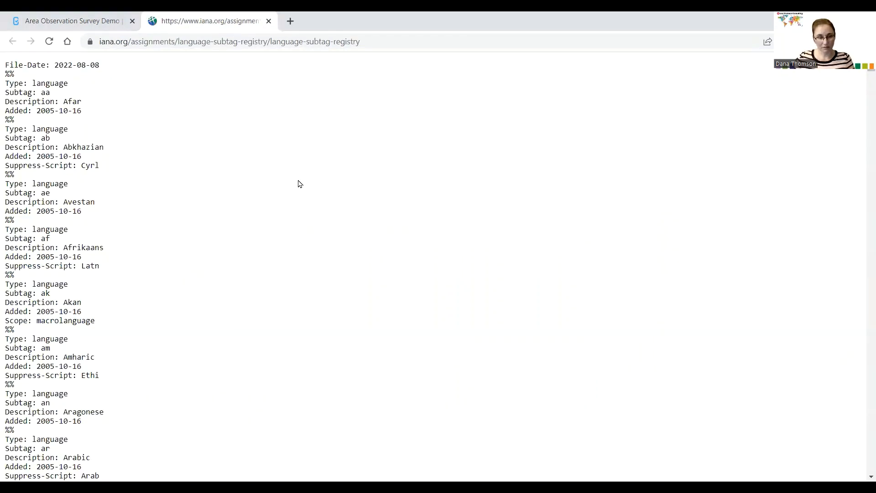
pyautogui.hotkey('ctrl', 'f')
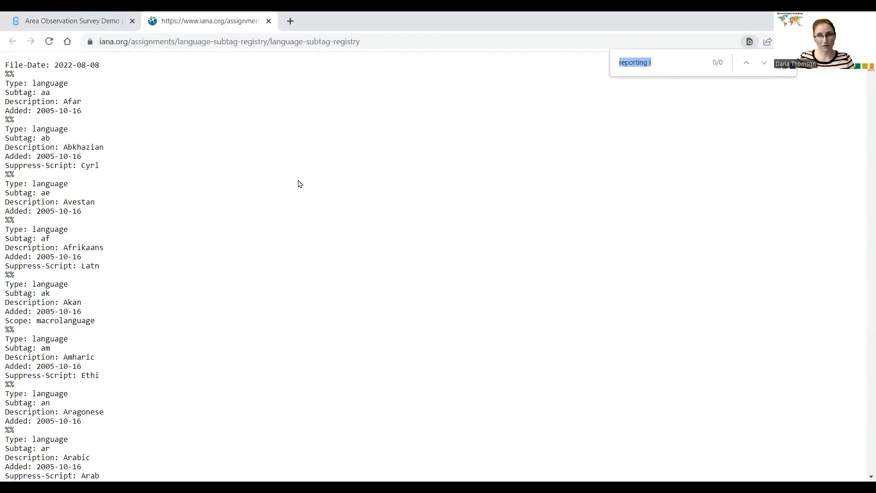
pyautogui.write('english')
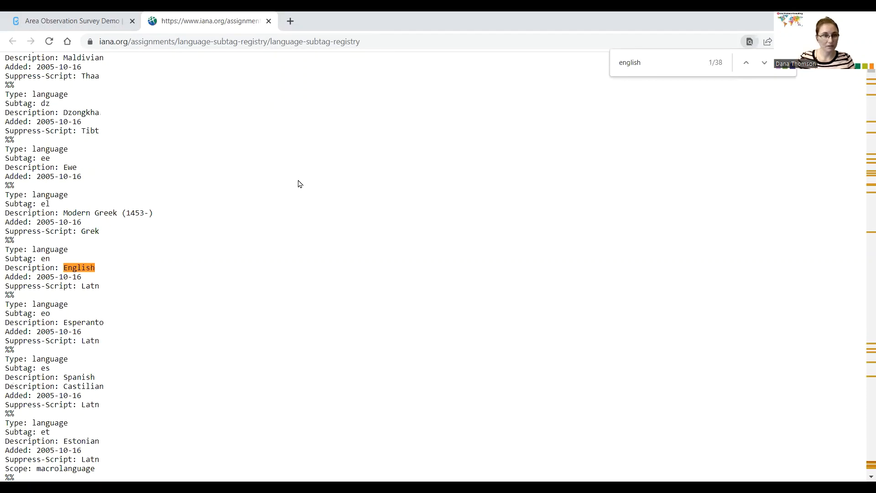
pyautogui.doubleClick(45, 258)
pyautogui.hotkey('ctrl', 'c')
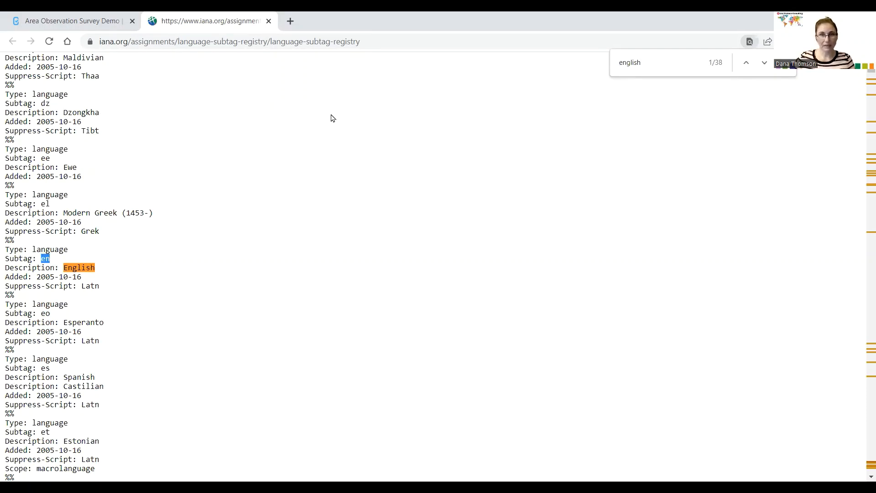
# - Return to the KoboToolbox form, paste en as the default language code and set the default language
pyautogui.click(84, 22)
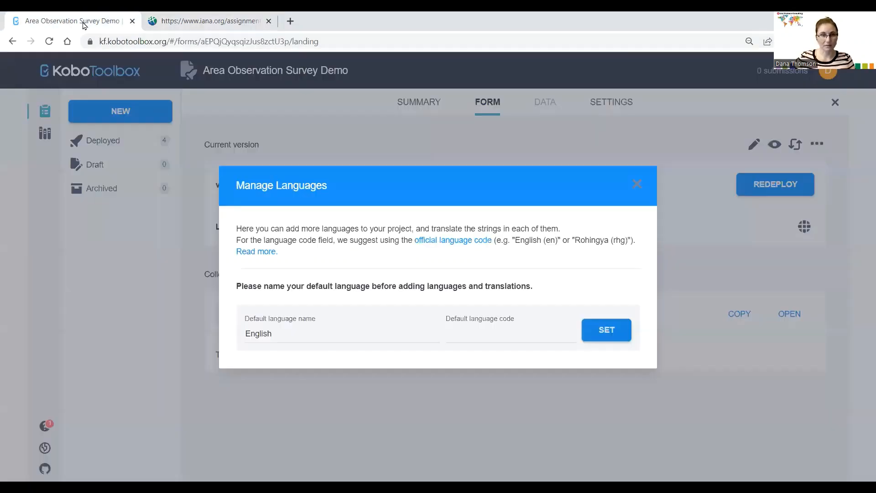
pyautogui.click(452, 338)
pyautogui.hotkey('ctrl', 'v')
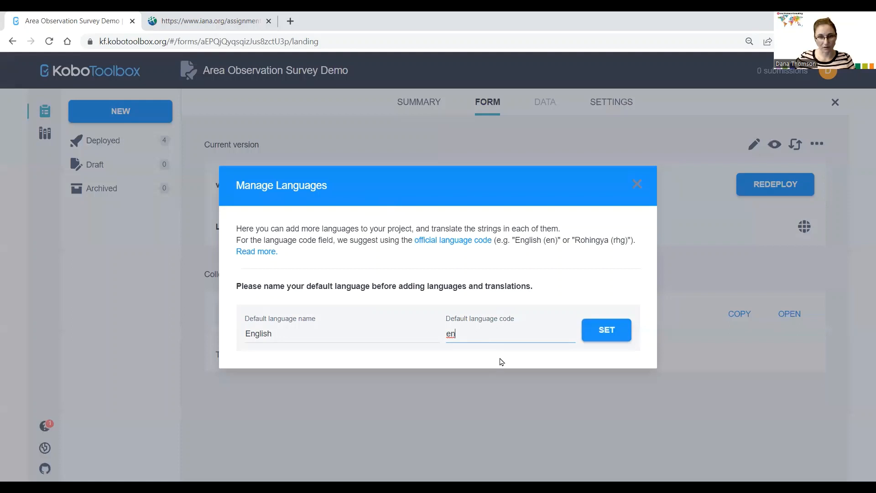
pyautogui.click(608, 336)
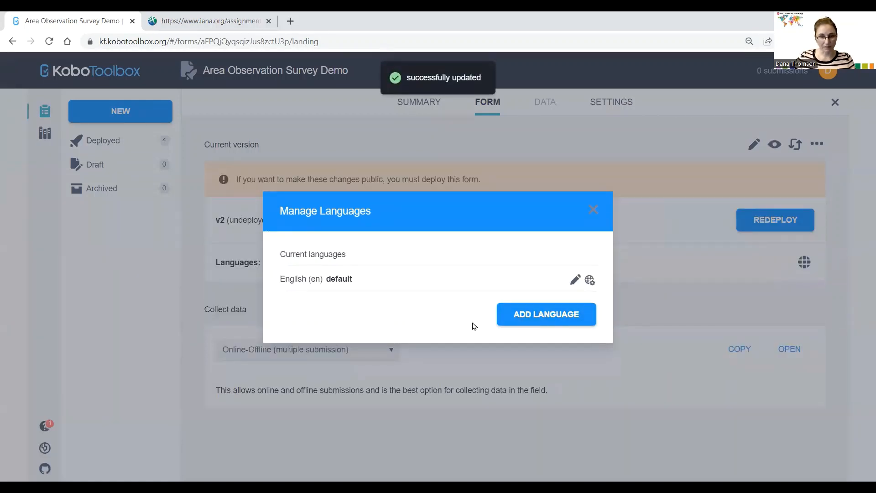
# - Start adding a new form language with the name Yoruba
pyautogui.click(516, 320)
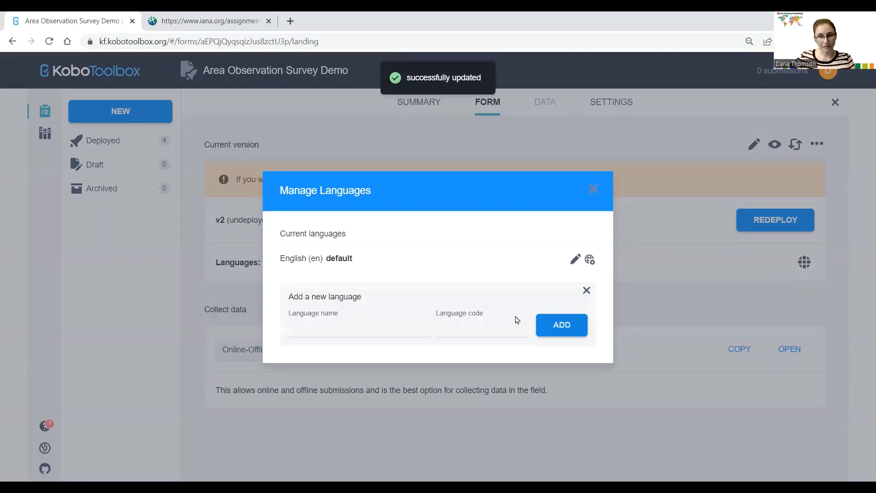
pyautogui.click(307, 331)
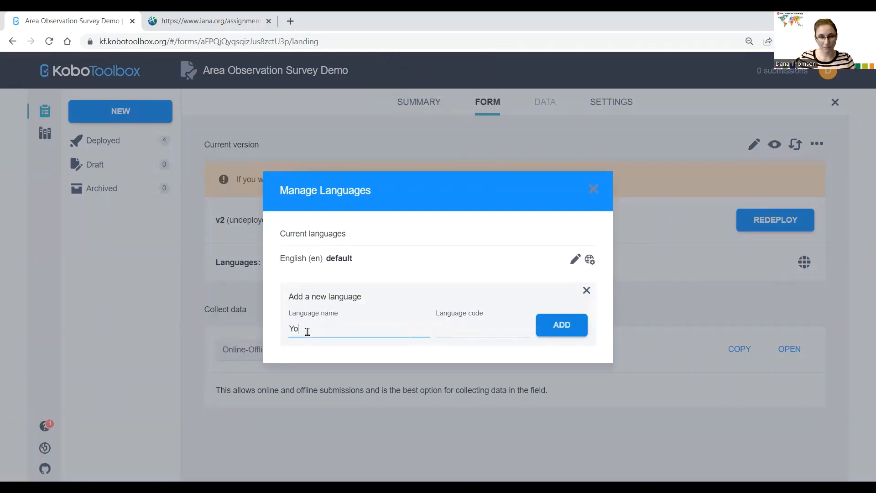
pyautogui.write('Yoruba')
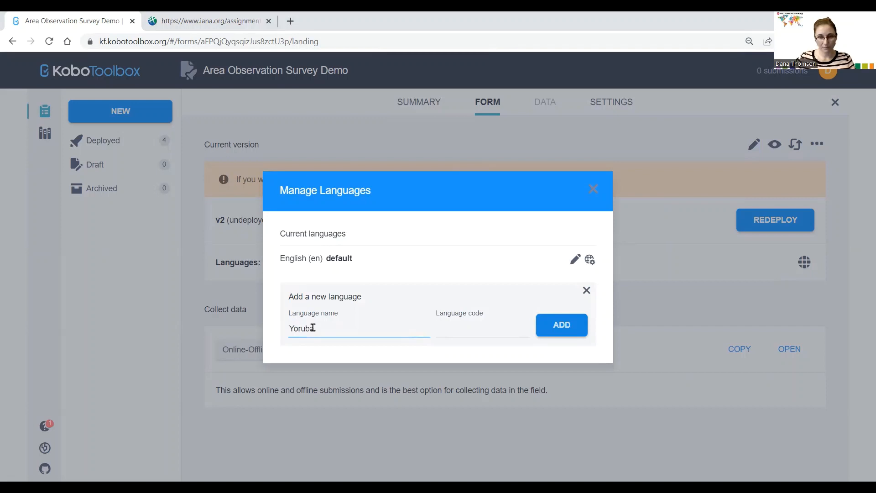
pyautogui.click(455, 332)
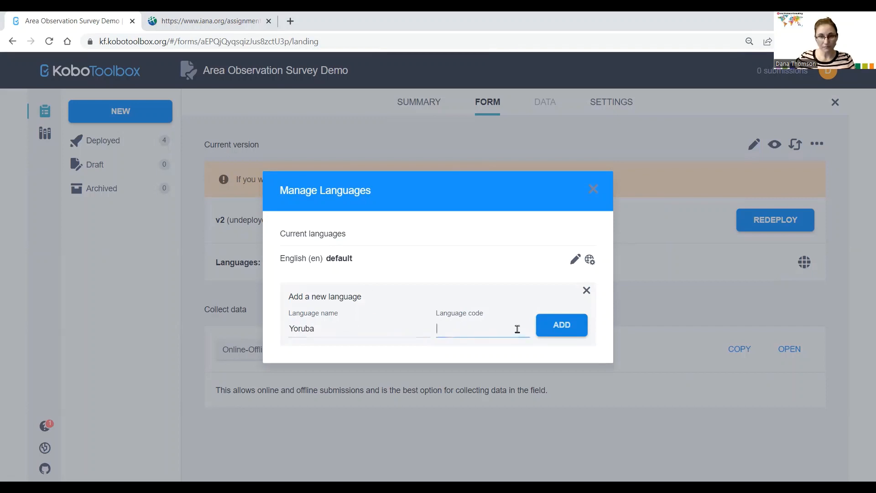
# - Switch to the IANA language subtag registry, search for "yoruba" and copy the subtag yo
pyautogui.click(220, 21)
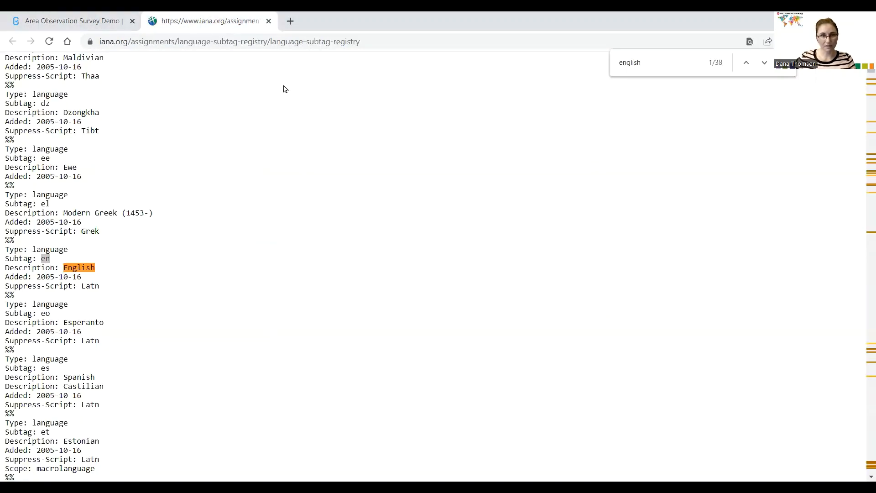
pyautogui.hotkey('ctrl', 'f')
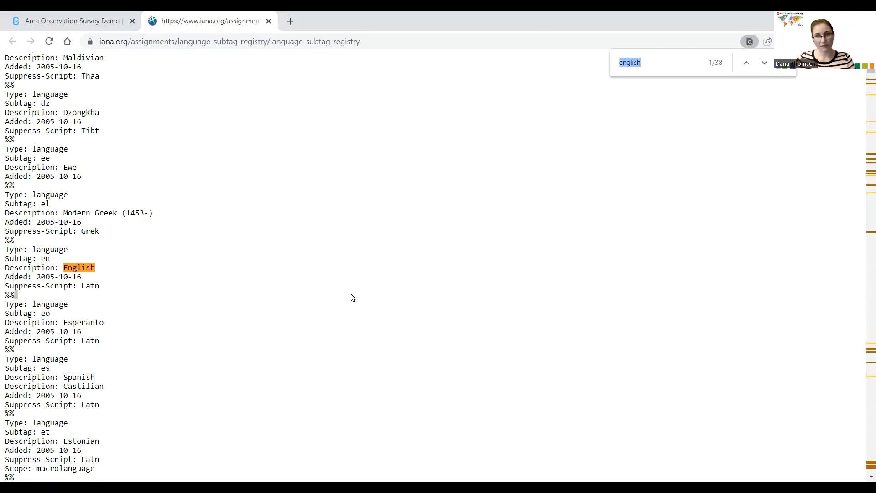
pyautogui.write('yoruba')
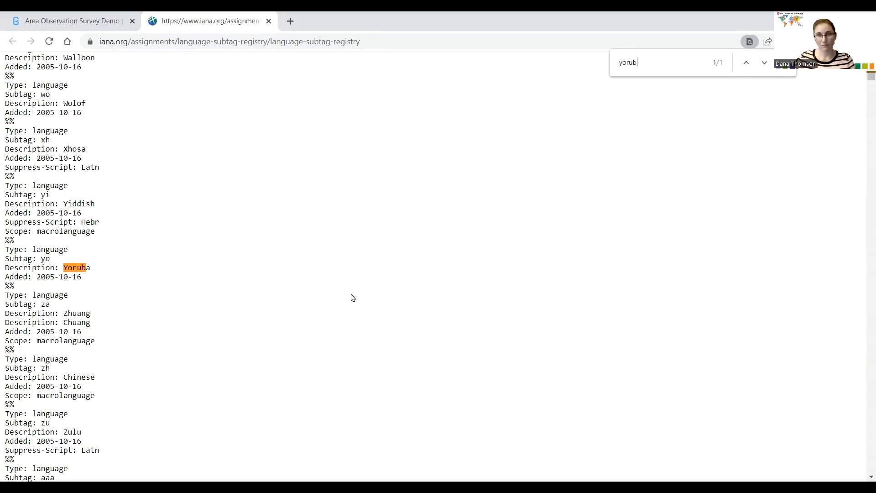
pyautogui.doubleClick(45, 259)
pyautogui.hotkey('ctrl', 'c')
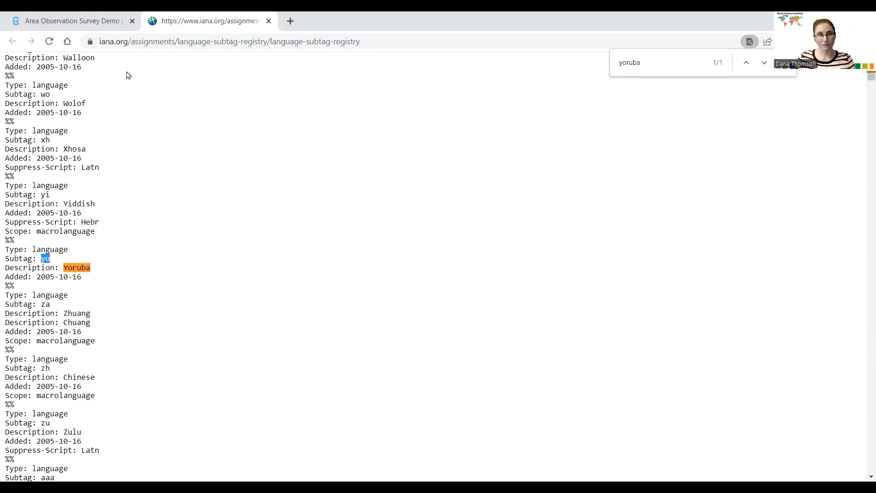
# - Return to the KoboToolbox form, paste yo as the Yoruba language code and add the language
pyautogui.click(103, 23)
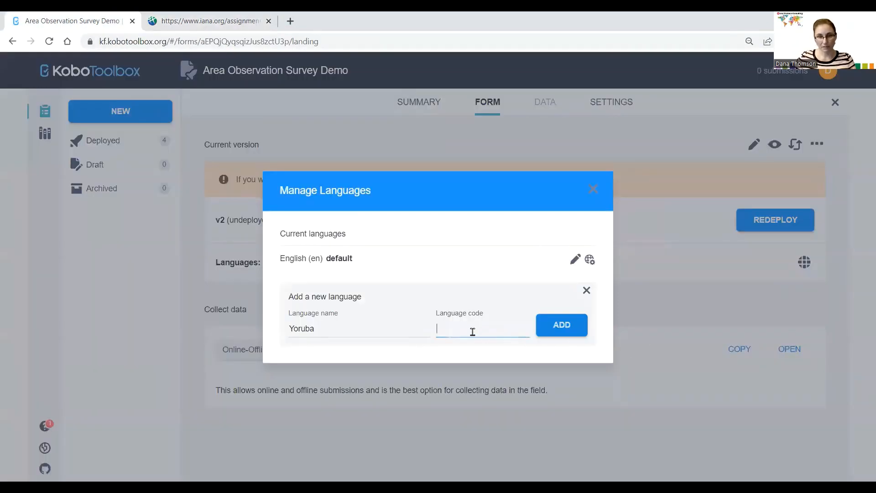
pyautogui.hotkey('ctrl', 'v')
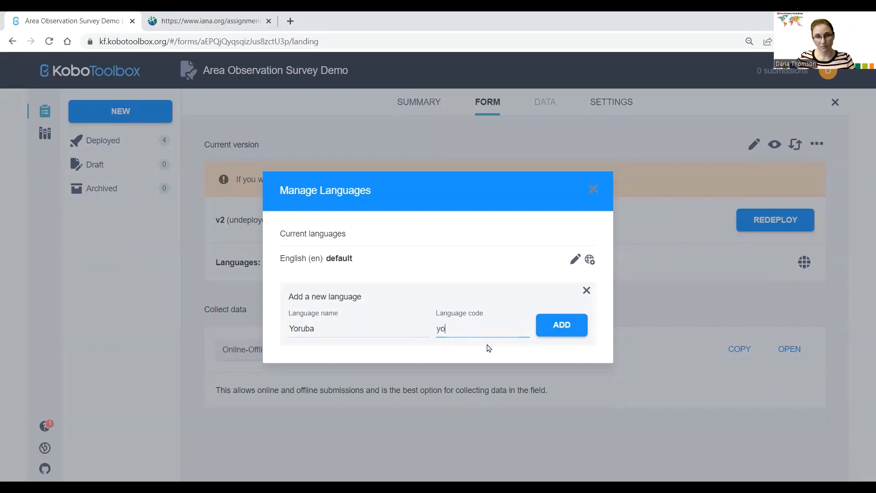
pyautogui.click(560, 331)
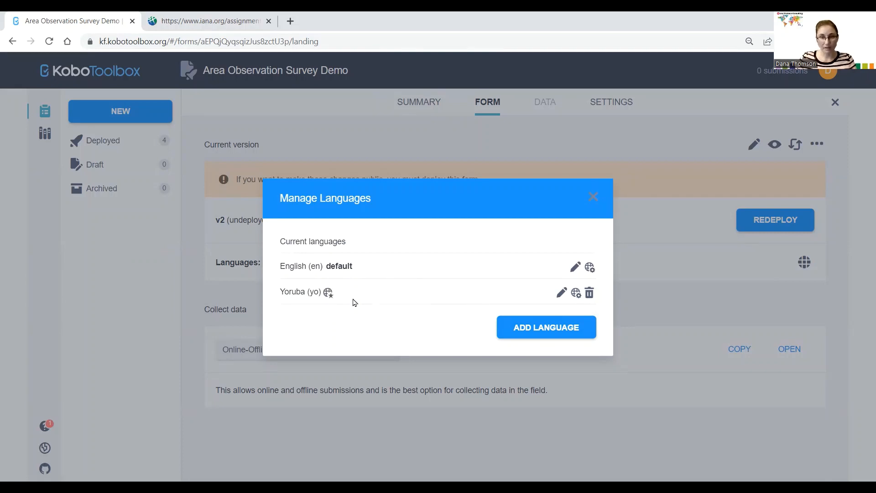
# - Open the translations table for Yoruba and fill in placeholder translations such as asdfasdf for all questions and answer choices
pyautogui.click(576, 295)
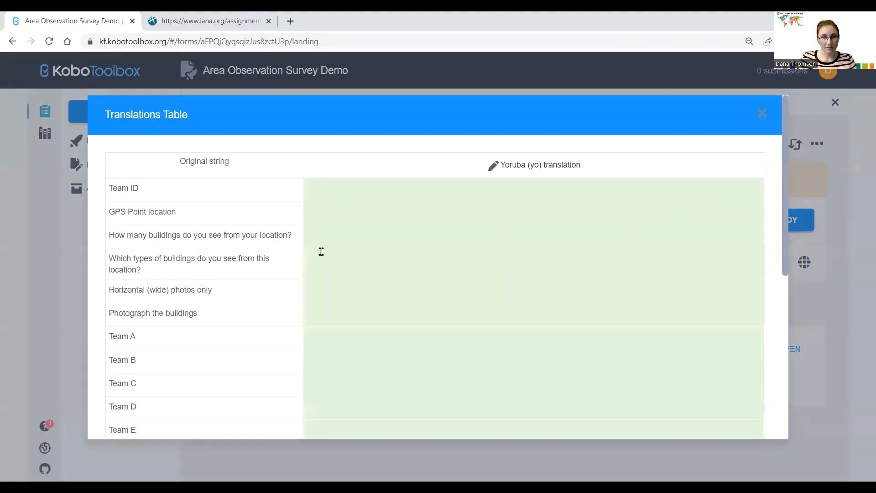
pyautogui.scroll(-5, 360, 230)
pyautogui.scroll(-2, 400, 310)
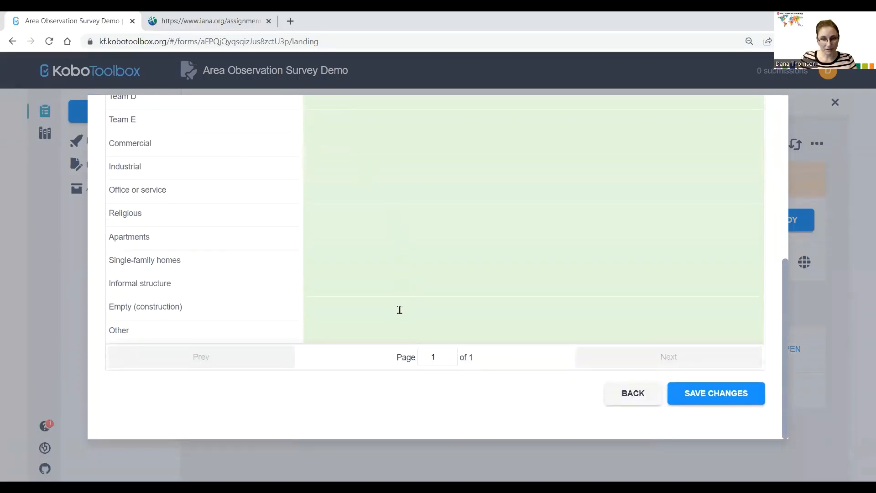
pyautogui.scroll(7, 400, 309)
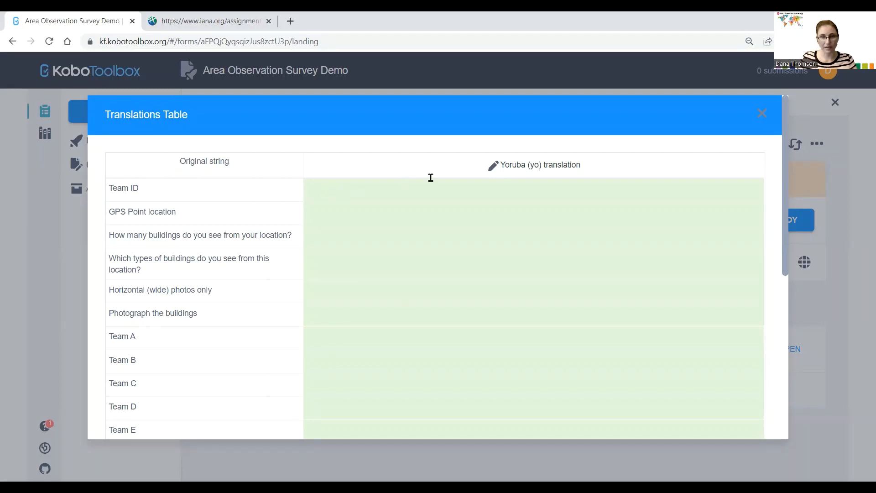
pyautogui.click(429, 194)
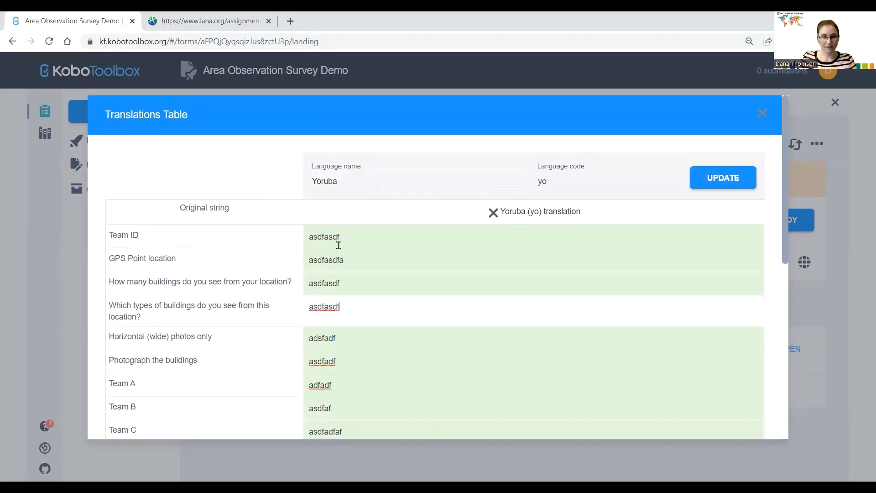
pyautogui.scroll(-4, 337, 244)
pyautogui.scroll(4, 356, 255)
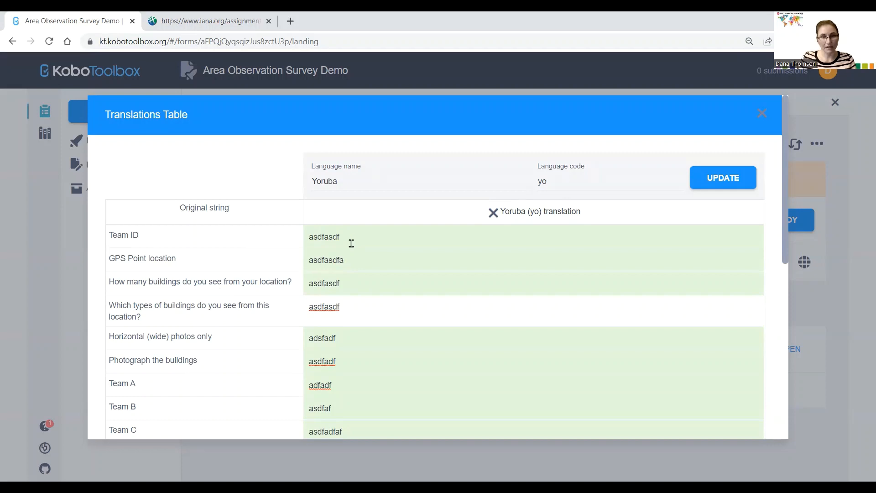
# - Save the Yoruba translations and close the translations table
pyautogui.scroll(-8, 494, 254)
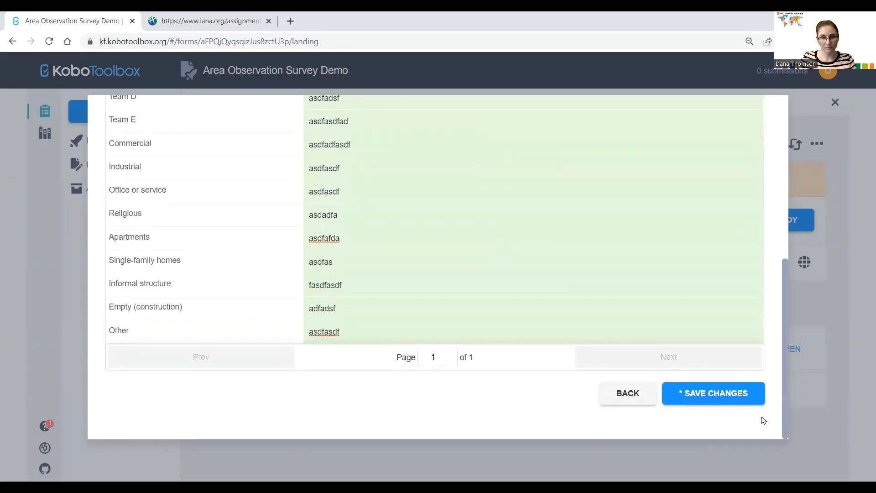
pyautogui.click(718, 398)
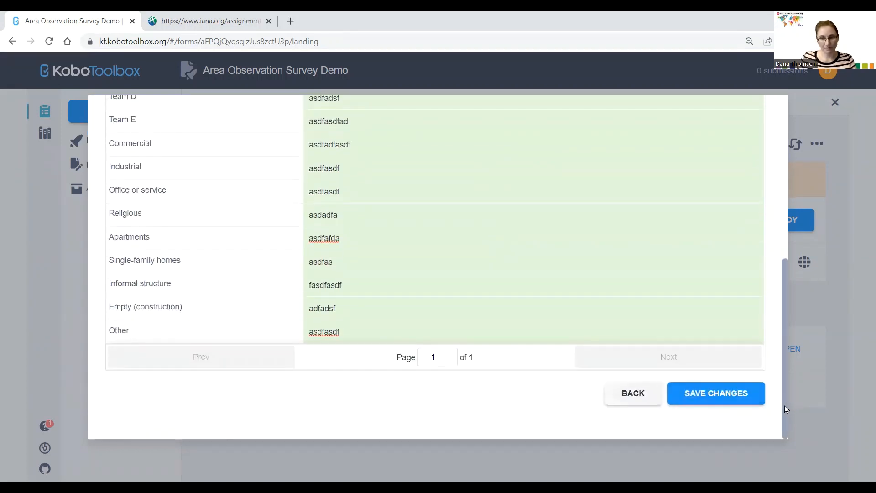
pyautogui.scroll(10, 654, 263)
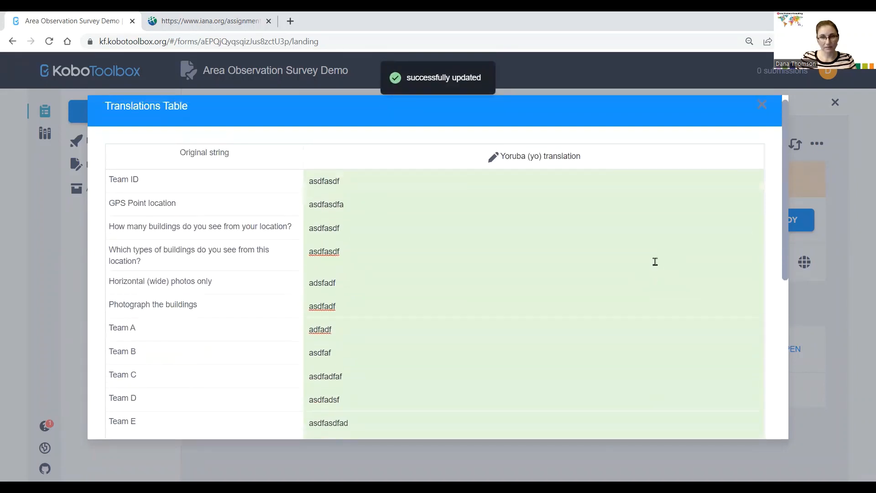
pyautogui.click(769, 118)
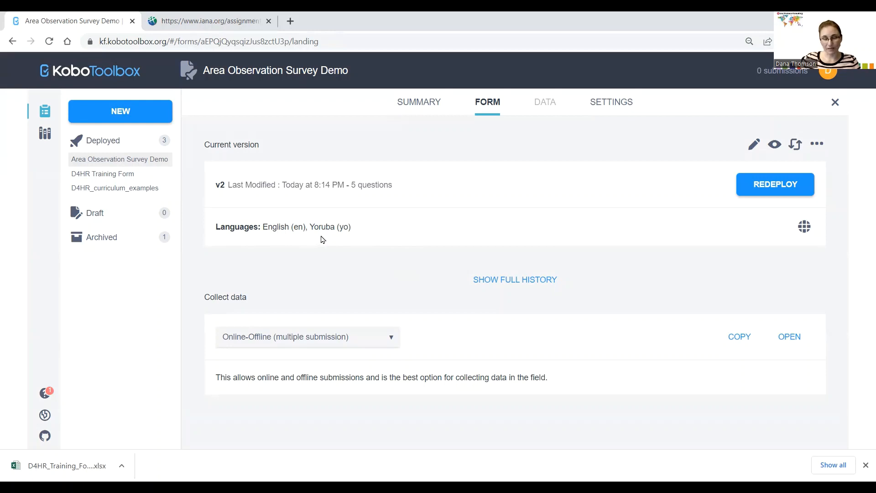
# - Preview the form, switch its language from English to Yoruba and check the translated questions and choices
pyautogui.click(775, 145)
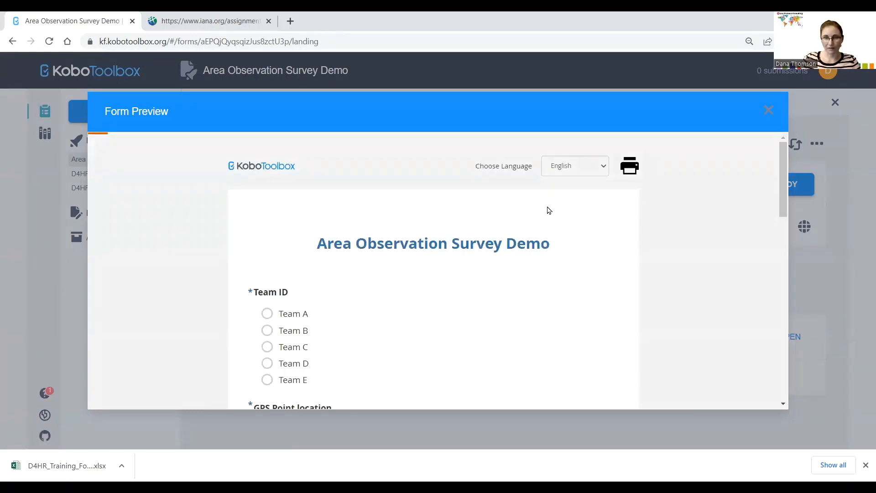
pyautogui.scroll(-3, 530, 227)
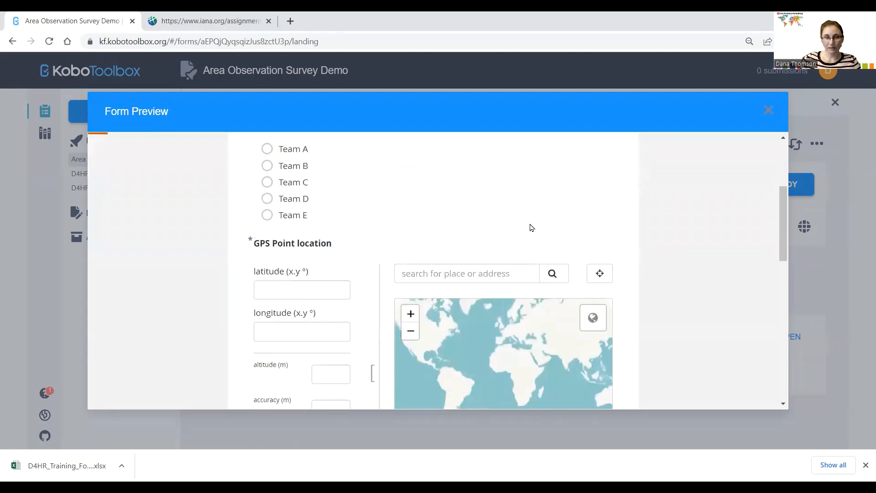
pyautogui.scroll(3, 530, 227)
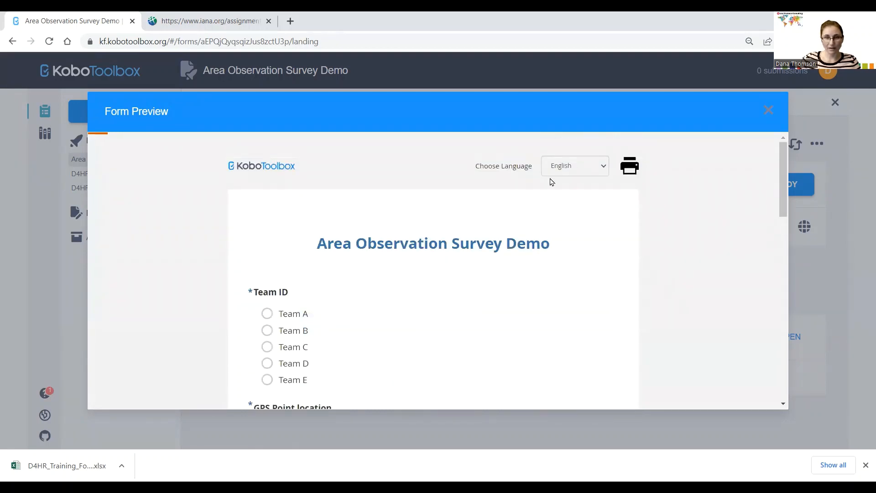
pyautogui.click(577, 170)
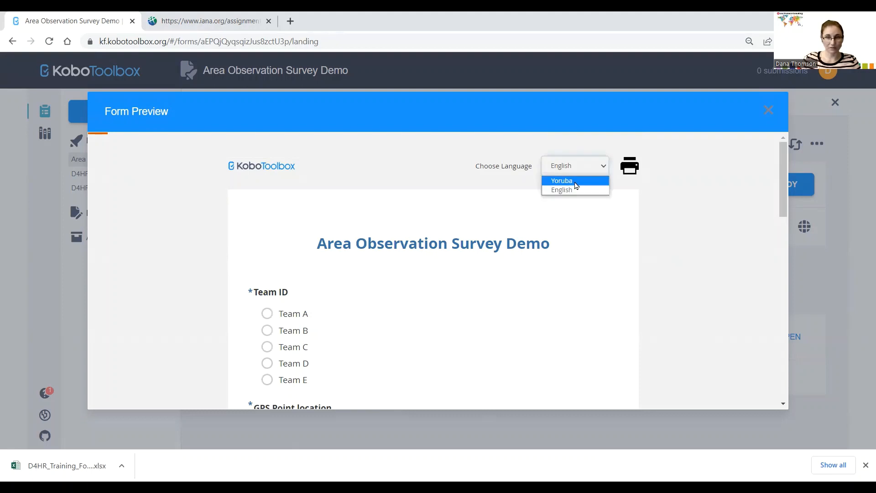
pyautogui.click(566, 180)
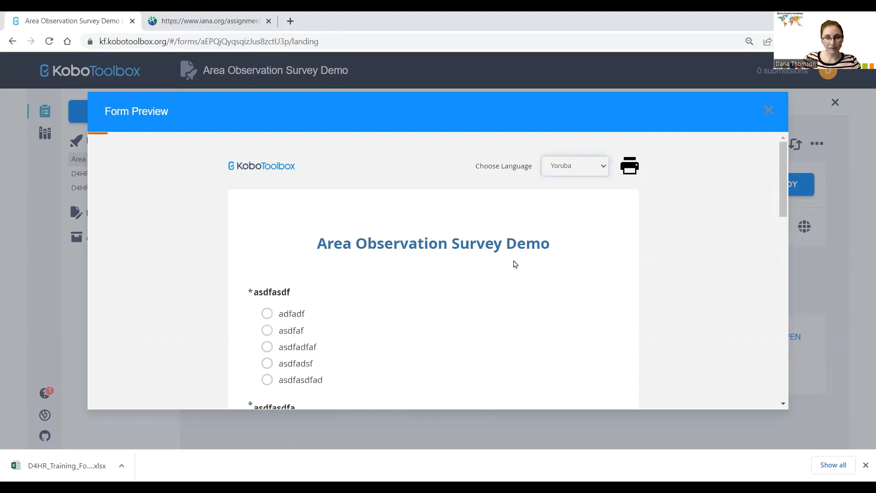
pyautogui.scroll(-10, 514, 265)
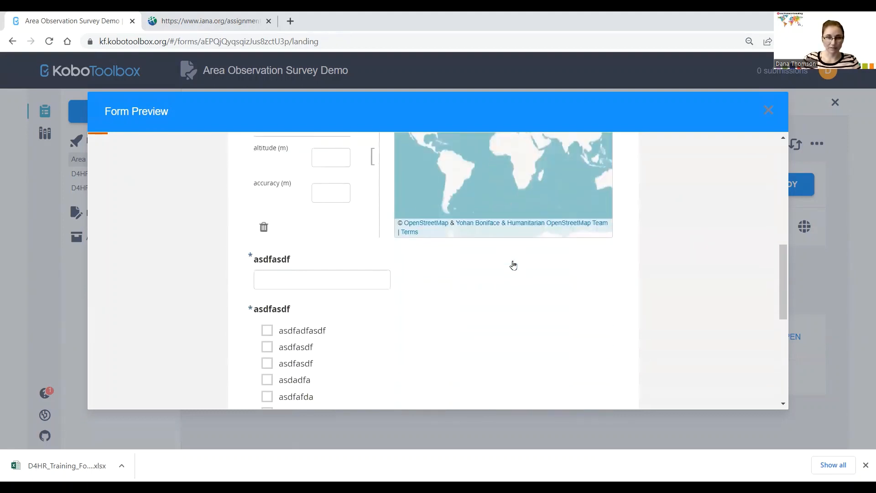
pyautogui.scroll(-3, 514, 265)
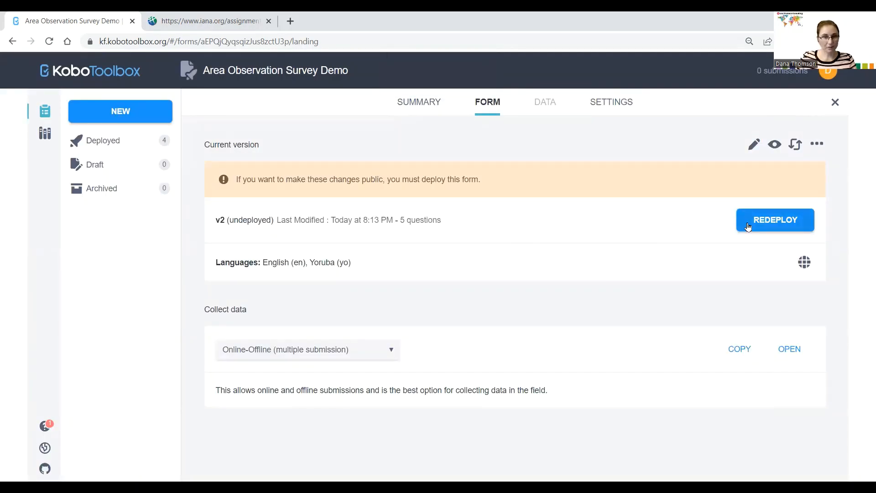
# - Redeploy the form over the existing deployment and show its full version history
pyautogui.click(762, 224)
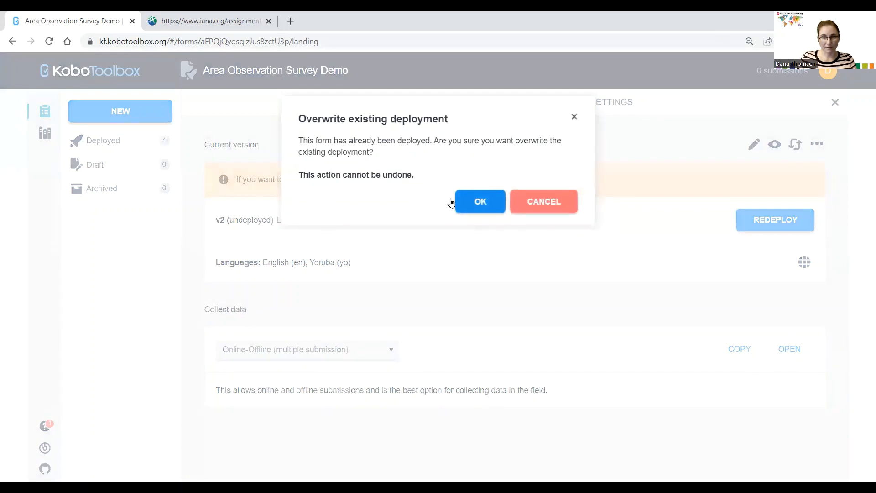
pyautogui.click(470, 204)
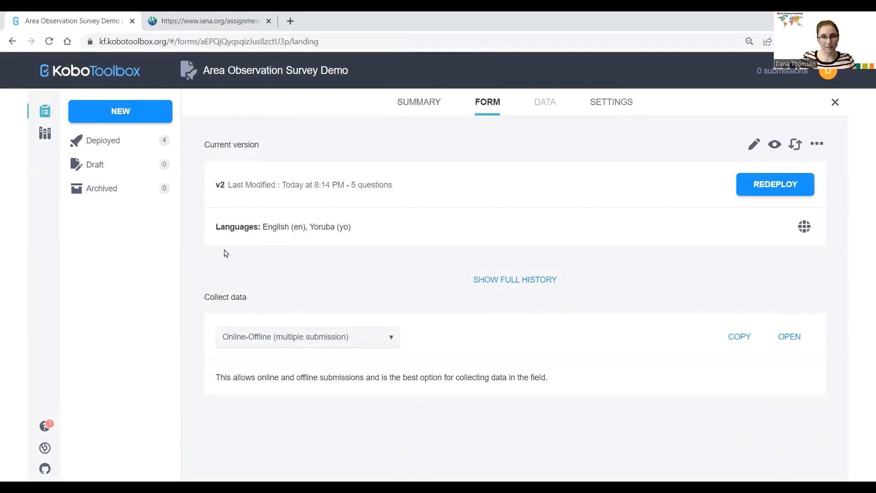
pyautogui.click(497, 282)
pyautogui.scroll(-1, 457, 297)
pyautogui.scroll(-1, 457, 296)
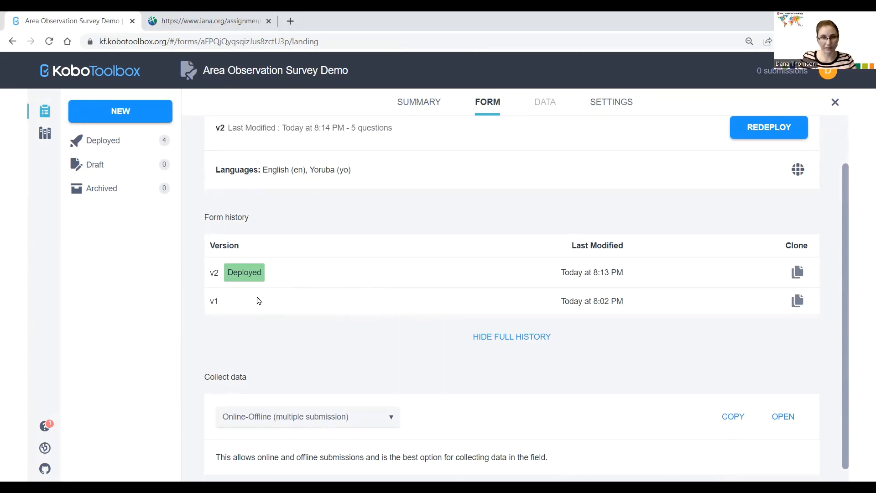
pyautogui.scroll(1, 259, 301)
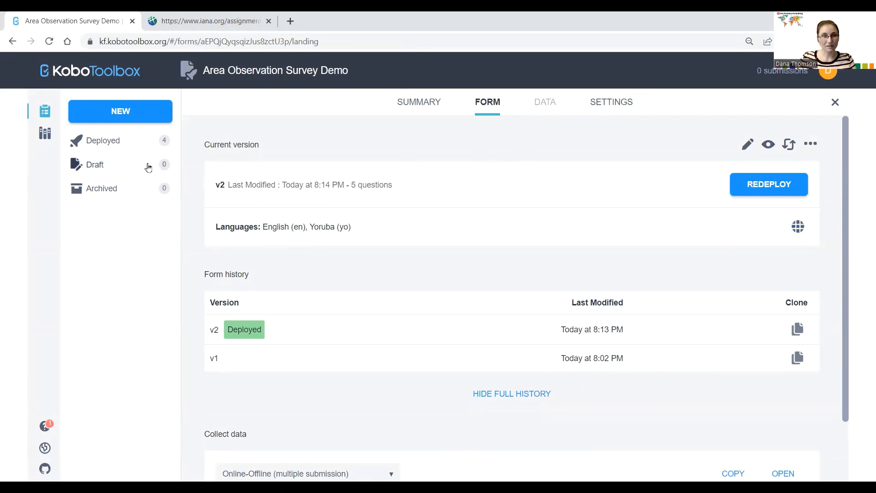
# - Open the submissions table of the deployed D4HR Training Form - setup project and look through all its columns
pyautogui.click(125, 146)
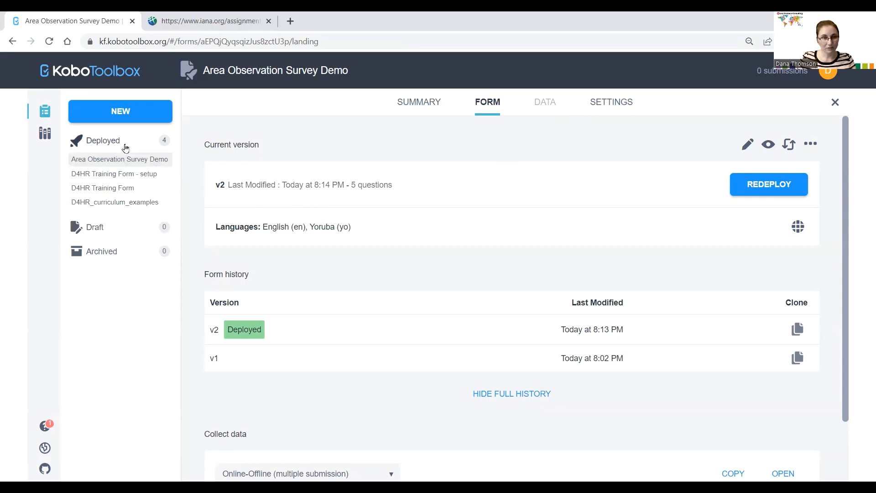
pyautogui.click(134, 177)
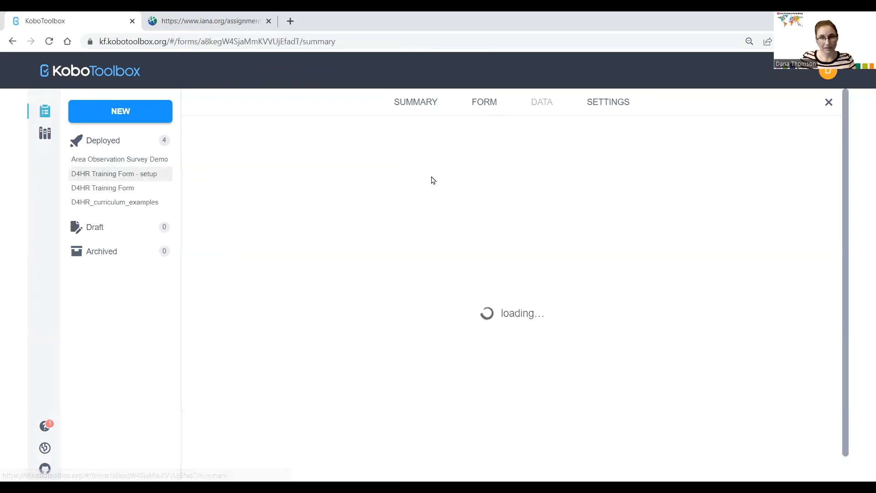
pyautogui.click(543, 102)
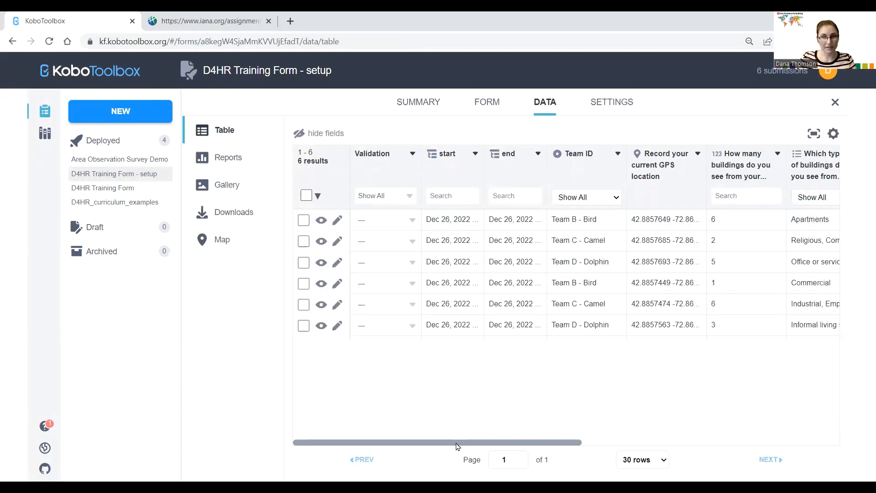
pyautogui.moveTo(458, 446); pyautogui.dragTo(674, 441)
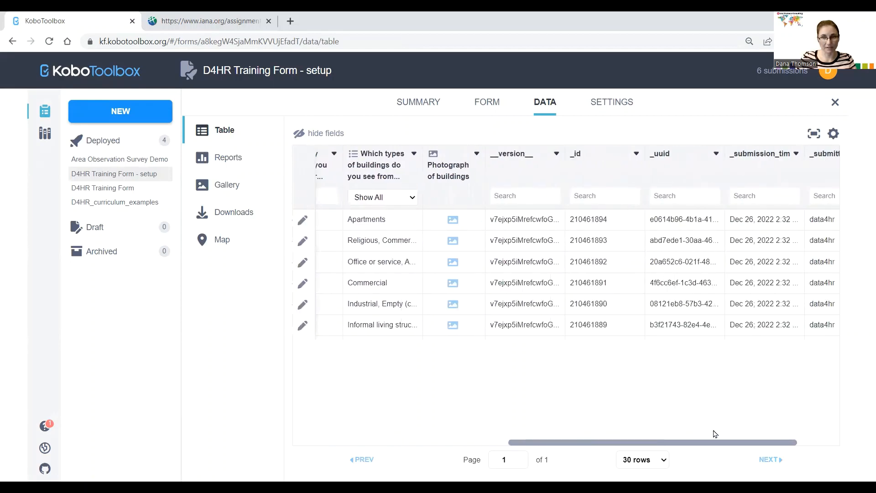
pyautogui.moveTo(759, 436); pyautogui.dragTo(712, 442)
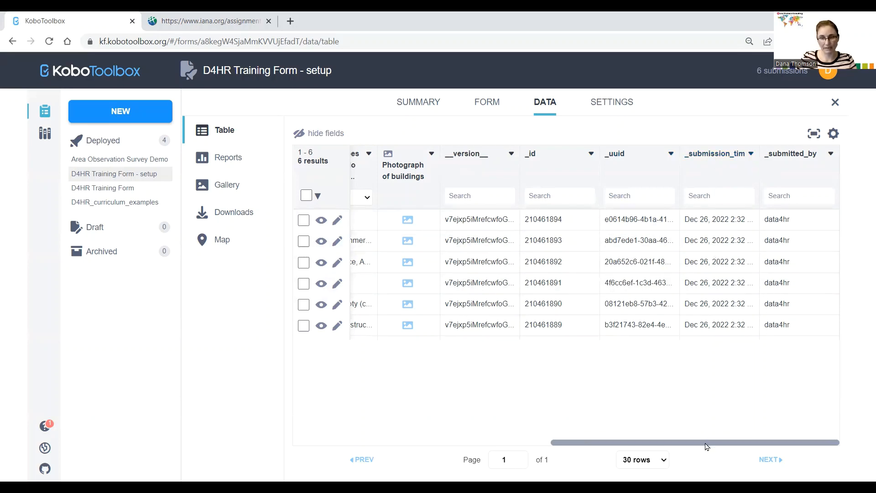
pyautogui.moveTo(706, 446); pyautogui.dragTo(387, 449)
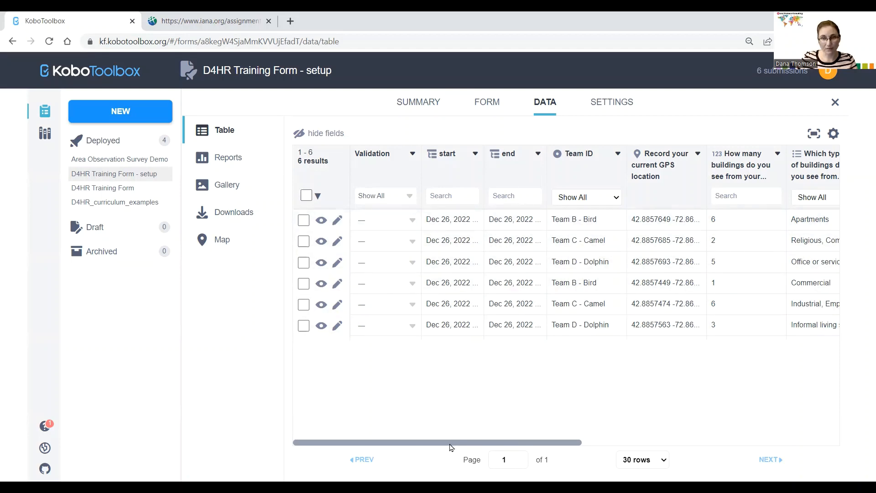
# - View the building photograph attached to the second submission, then close it
pyautogui.moveTo(450, 448); pyautogui.dragTo(626, 442)
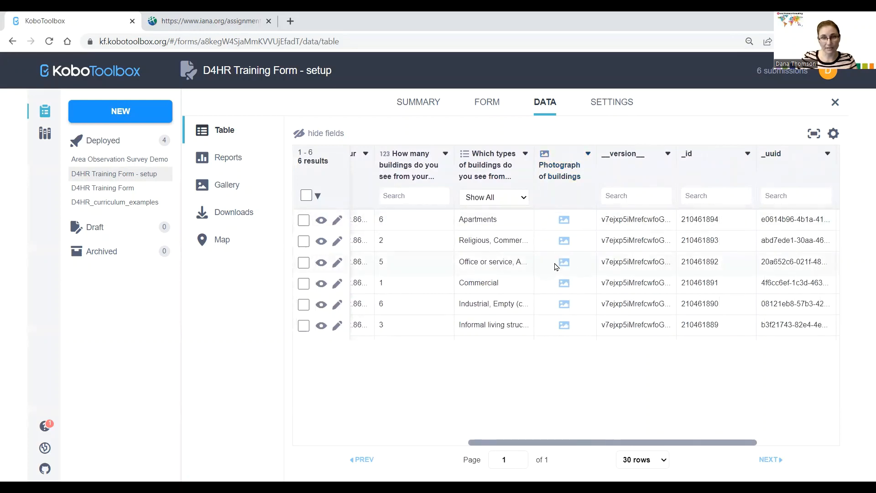
pyautogui.click(564, 241)
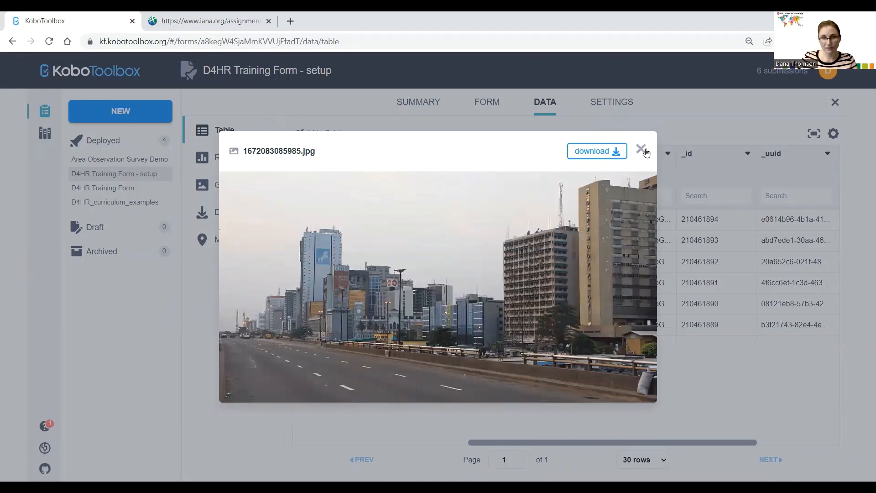
pyautogui.click(641, 150)
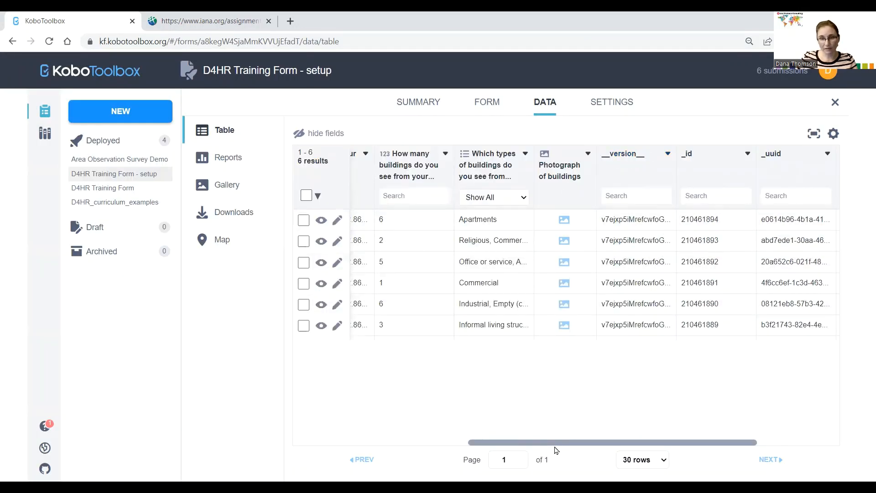
# - Set the validation status of the first three submissions to Approved
pyautogui.moveTo(492, 445); pyautogui.dragTo(327, 441)
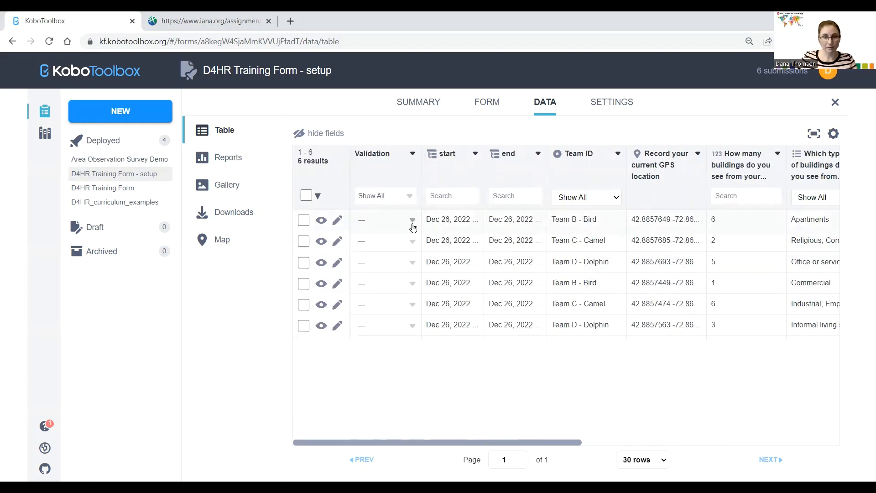
pyautogui.click(412, 221)
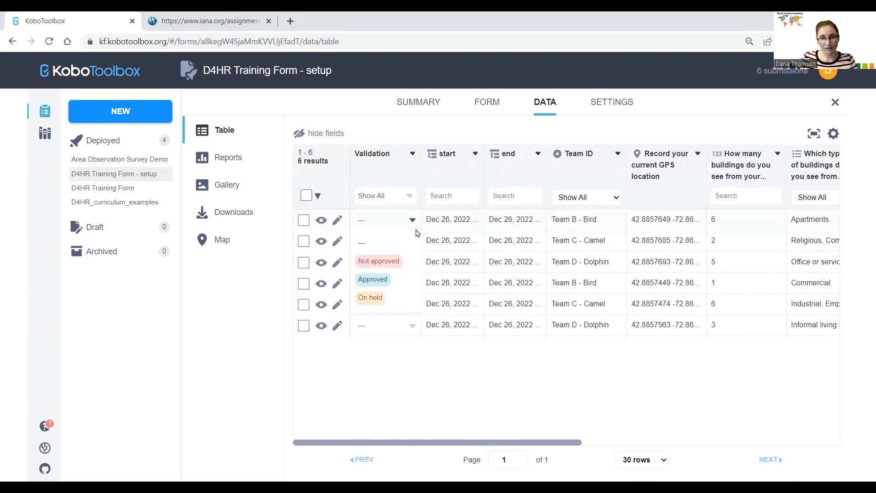
pyautogui.click(381, 284)
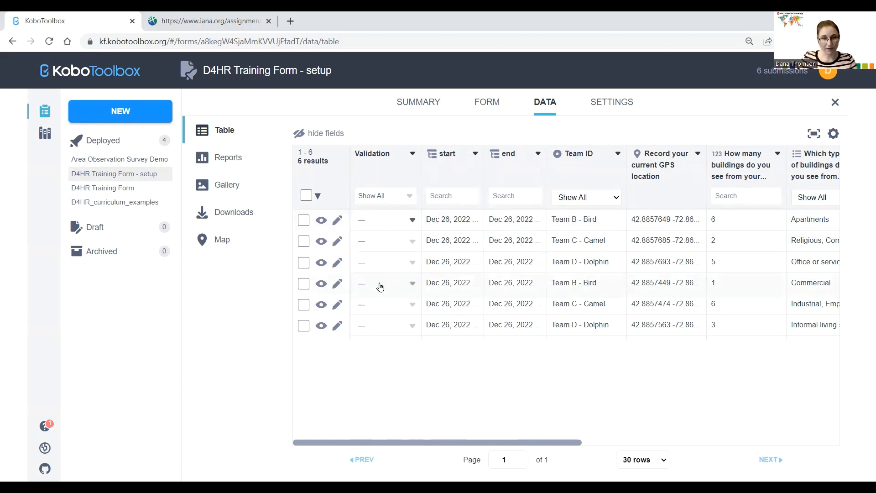
pyautogui.click(413, 241)
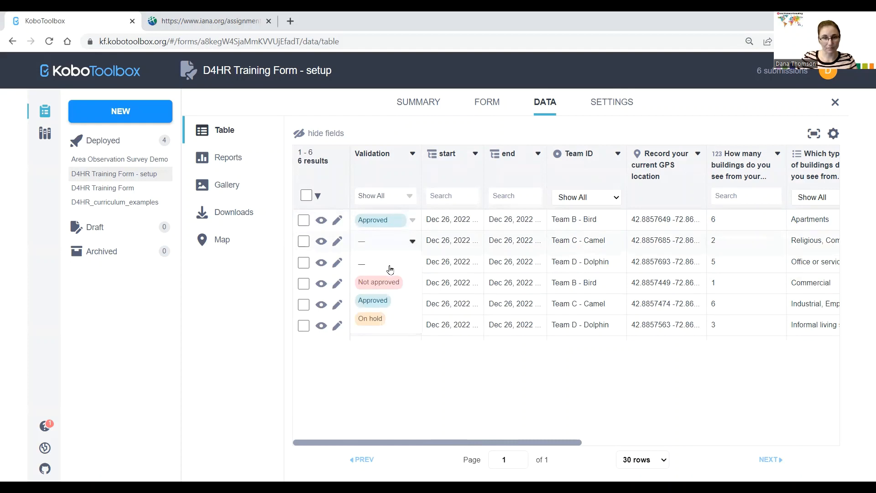
pyautogui.click(381, 301)
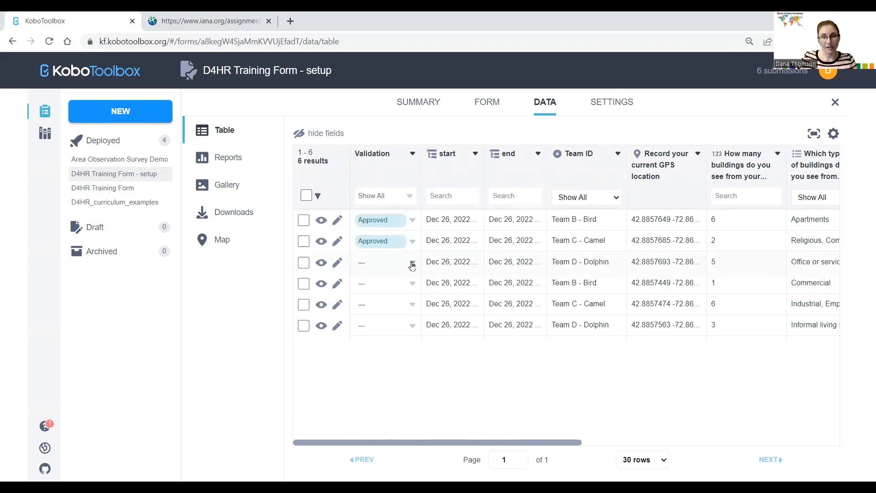
pyautogui.click(411, 263)
pyautogui.click(386, 320)
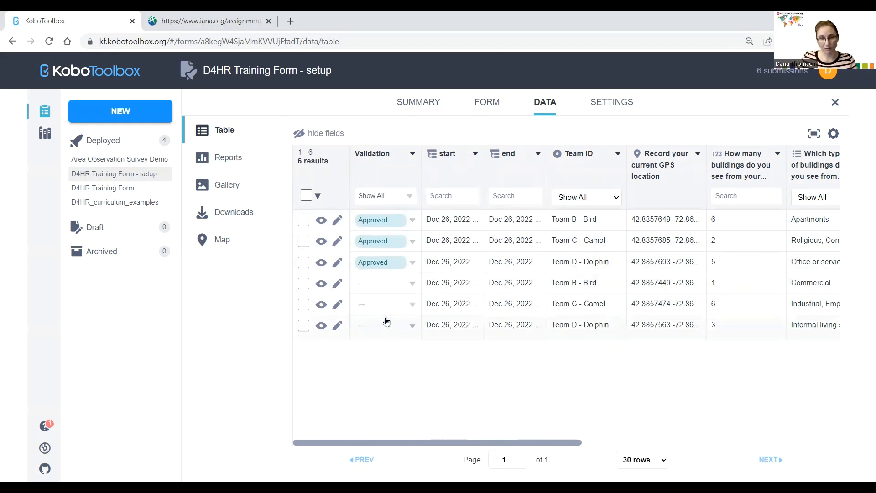
# - Set the validation status of the fourth submission to On hold and the fifth to Not approved
pyautogui.click(412, 284)
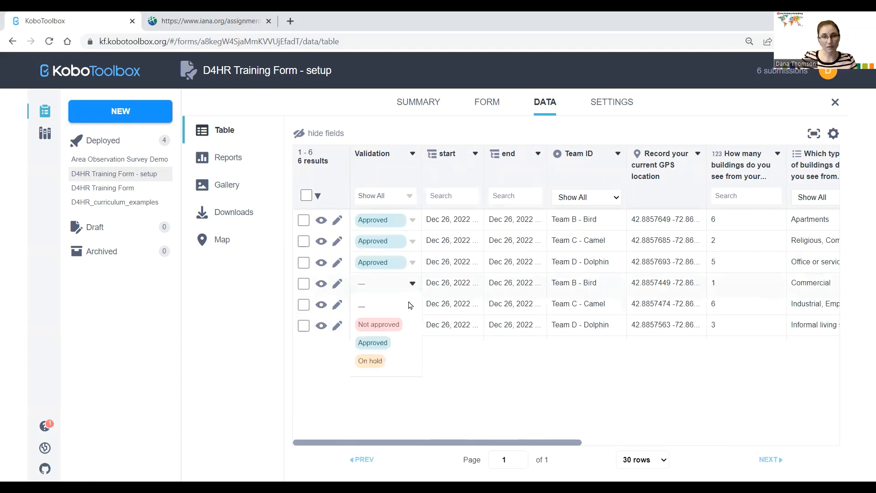
pyautogui.click(379, 369)
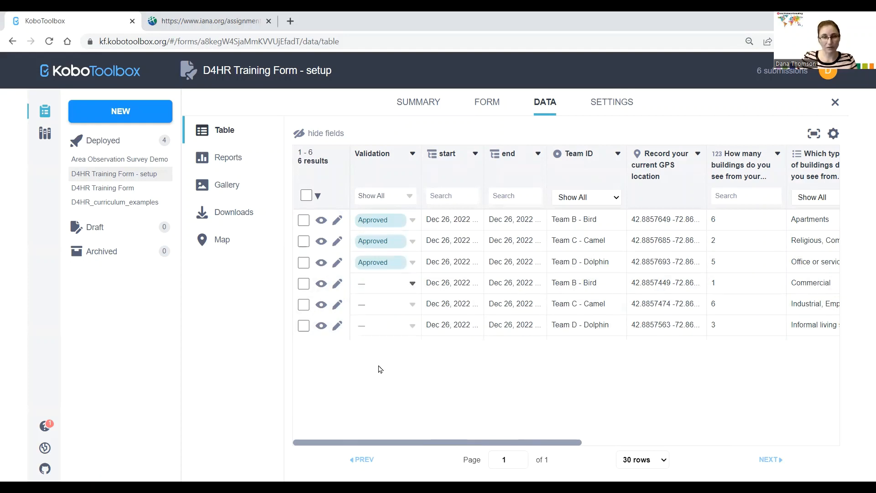
pyautogui.click(412, 304)
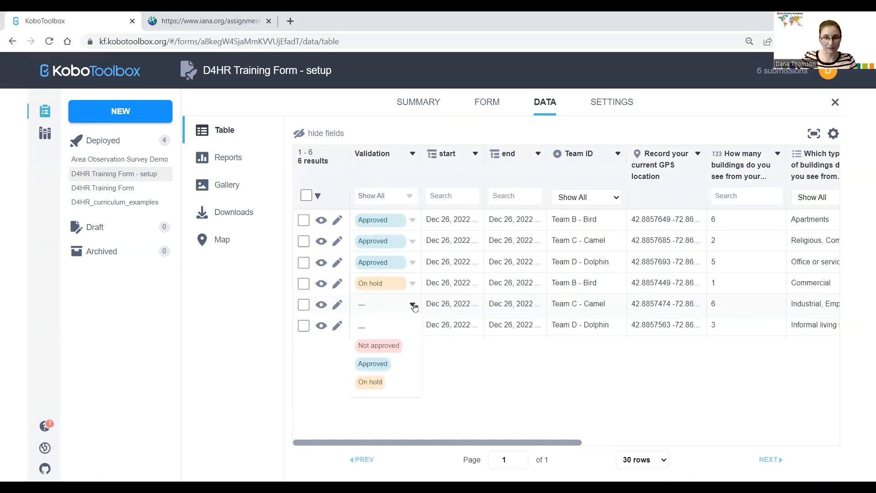
pyautogui.click(384, 352)
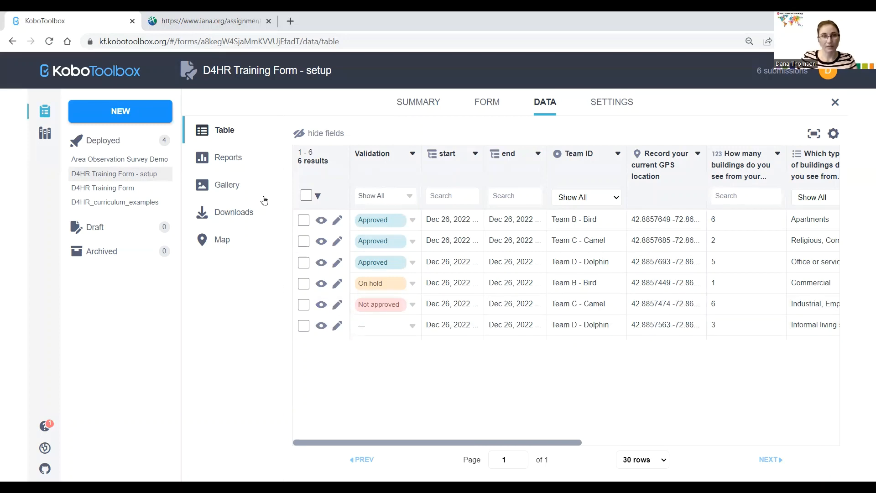
# - Open the automated data reports and examine the charts and summary tables for every question, through to the building photographs
pyautogui.click(237, 164)
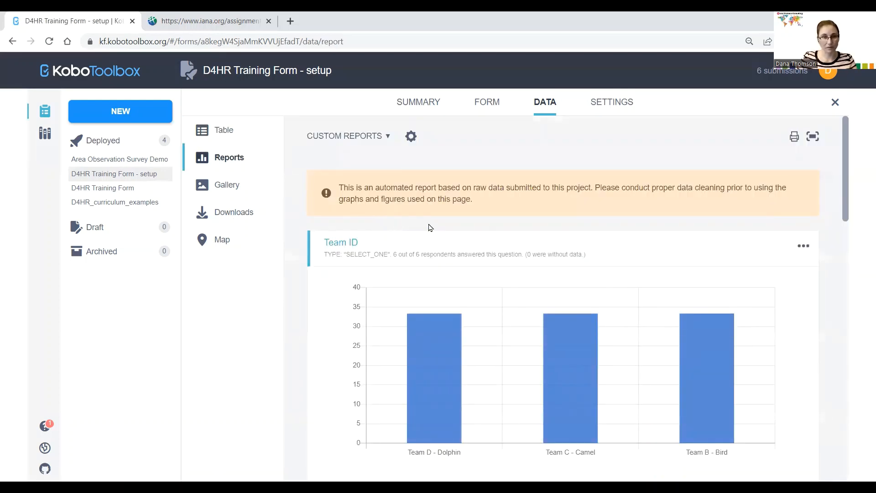
pyautogui.scroll(-1, 425, 242)
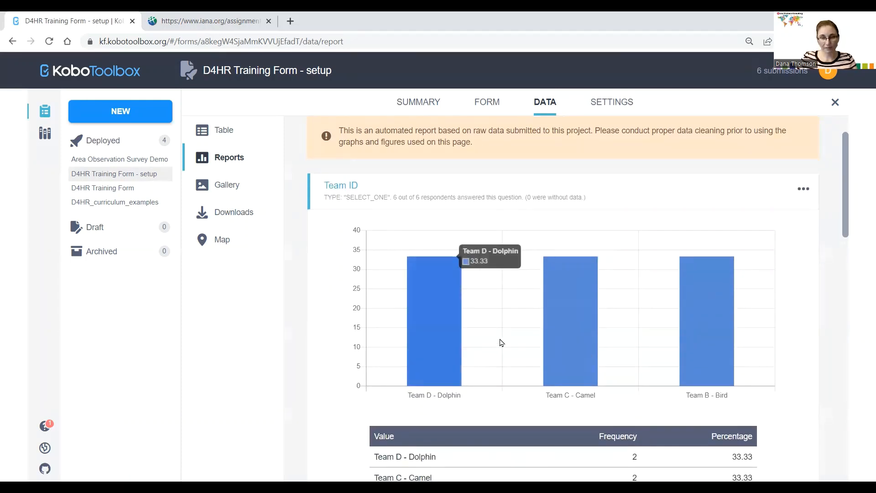
pyautogui.scroll(-1, 725, 338)
pyautogui.scroll(-1, 728, 340)
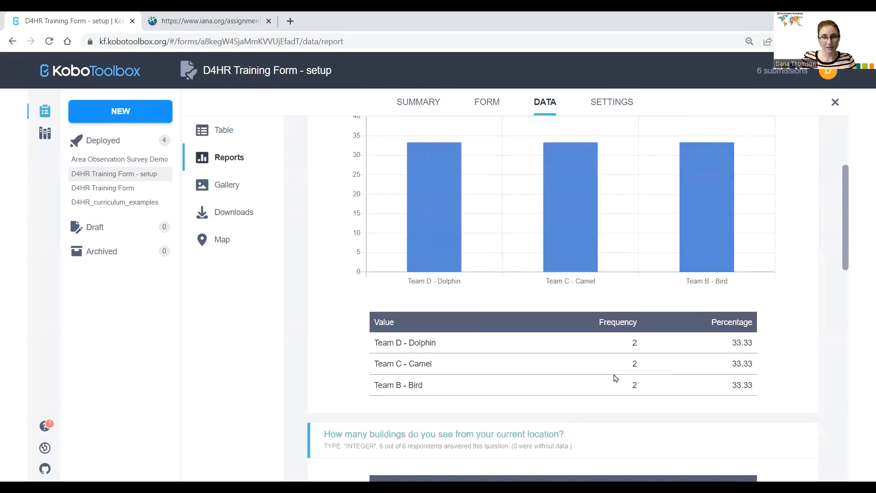
pyautogui.scroll(-5, 613, 378)
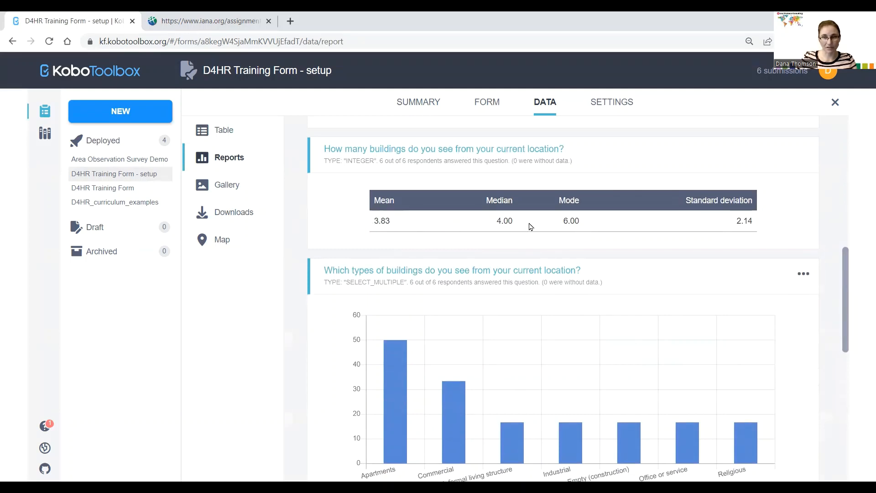
pyautogui.scroll(-2, 667, 237)
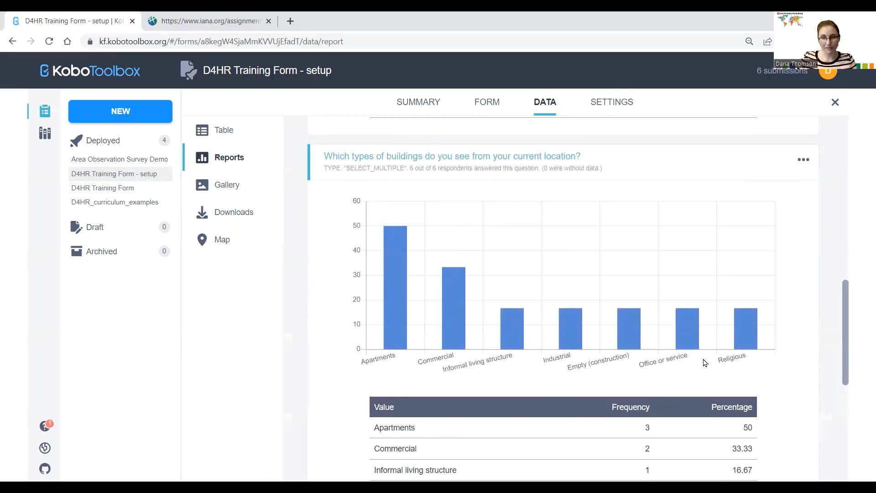
pyautogui.moveTo(752, 342)
pyautogui.scroll(-4, 660, 330)
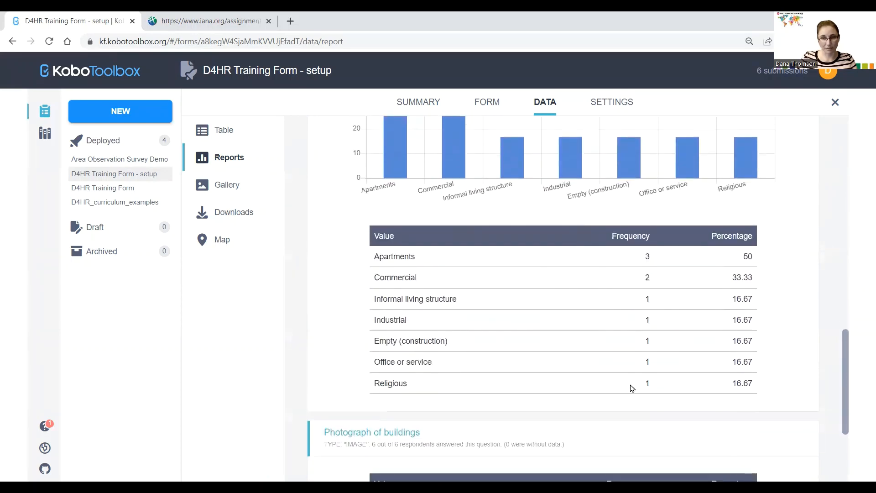
pyautogui.scroll(-3, 645, 359)
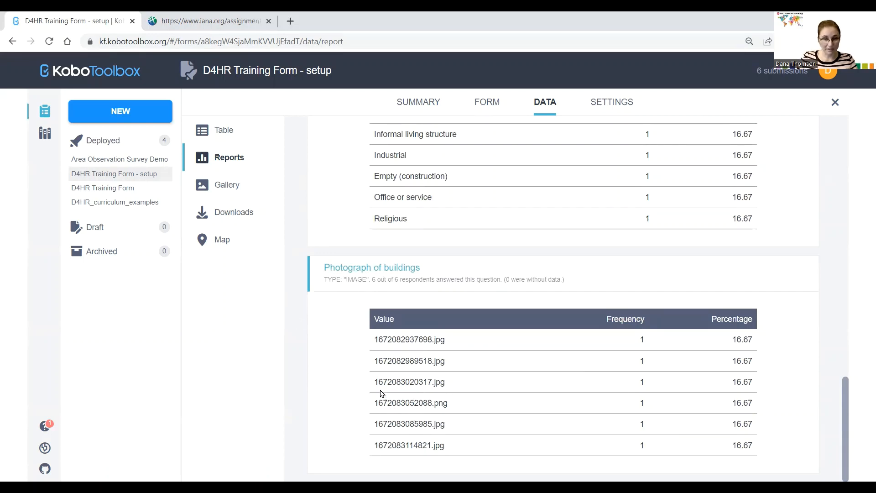
# - View the gallery of submitted images, then return to the submissions table
pyautogui.click(230, 190)
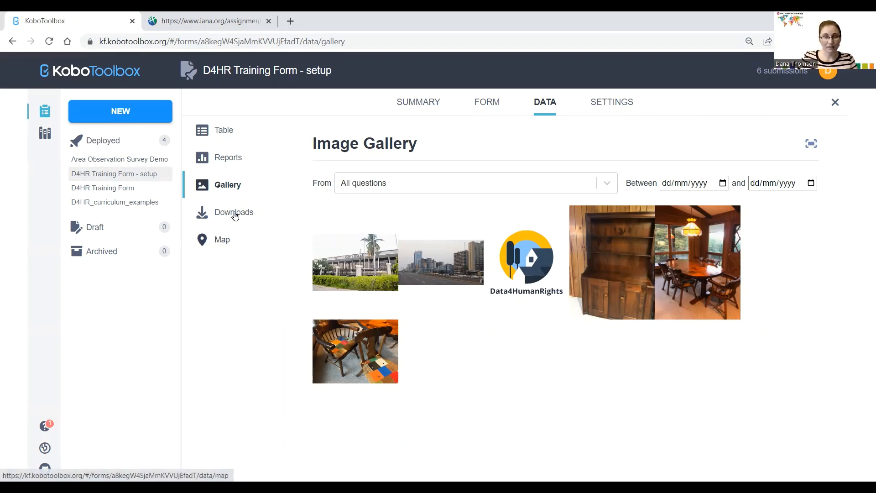
pyautogui.click(236, 131)
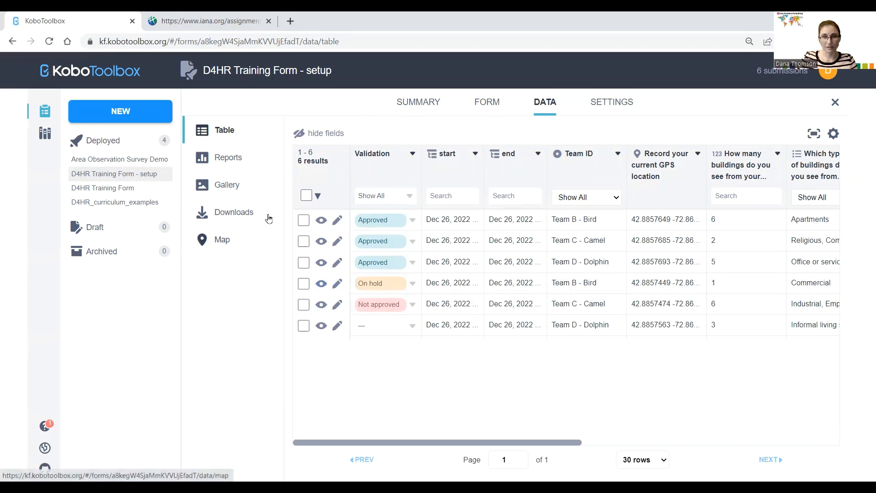
# - Review the available export types, export the submissions as XLS with Labels format, and download the new export file
pyautogui.click(241, 218)
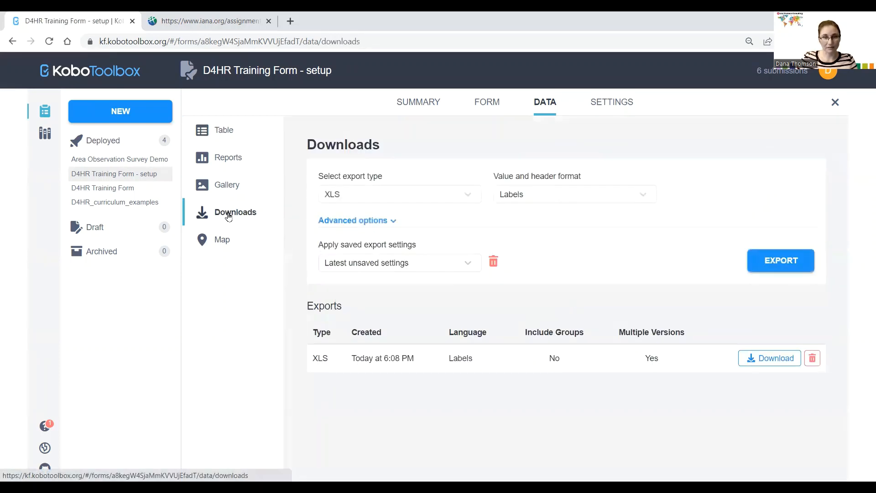
pyautogui.click(374, 203)
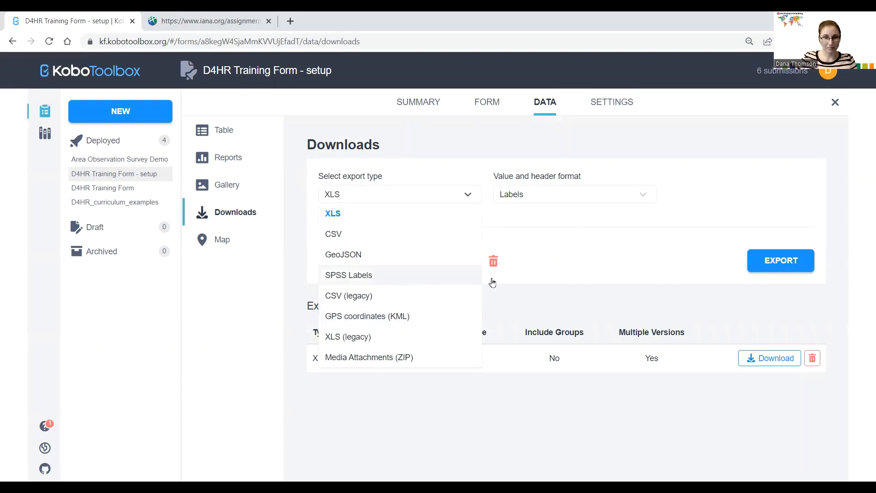
pyautogui.click(573, 265)
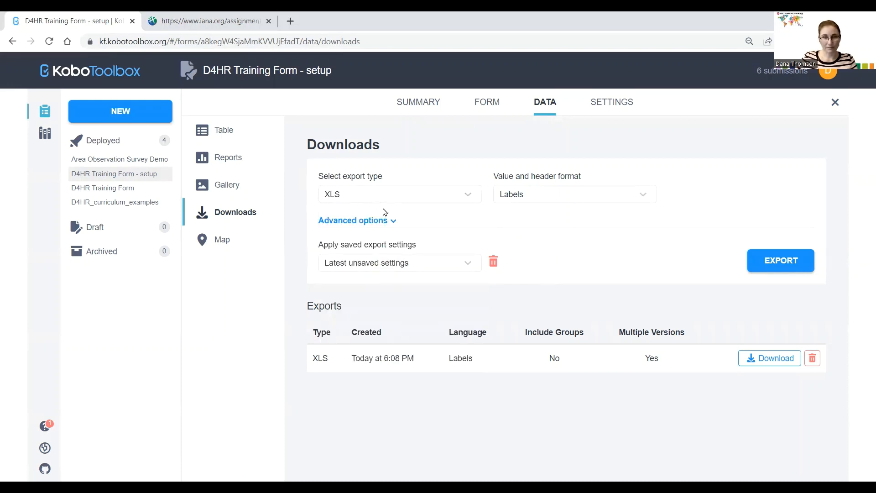
pyautogui.click(784, 267)
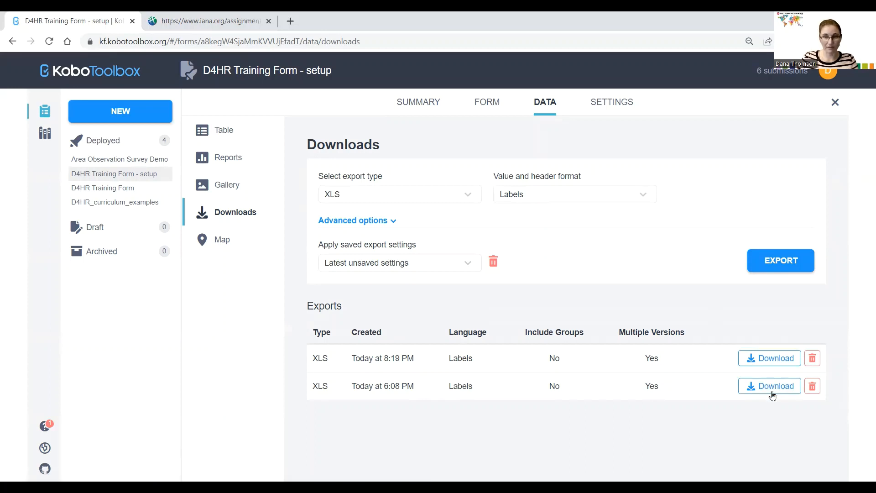
pyautogui.click(768, 360)
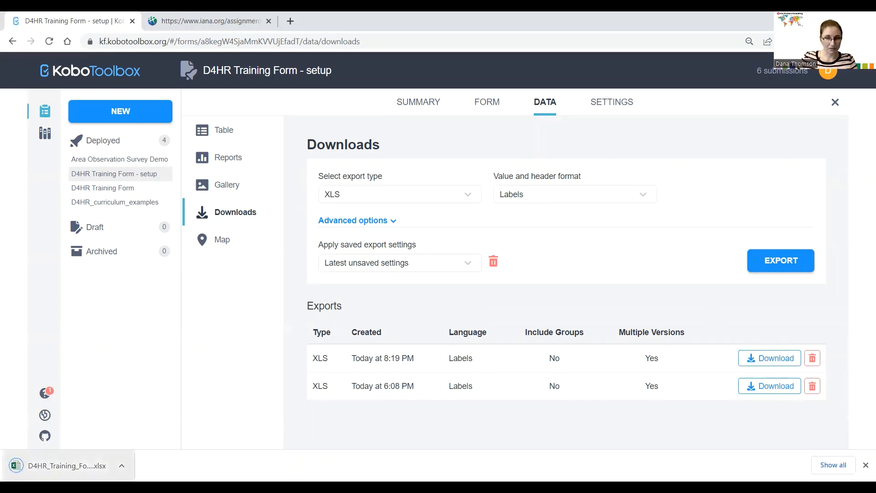
# - View the submission locations on the map, then return to the submissions table
pyautogui.click(225, 242)
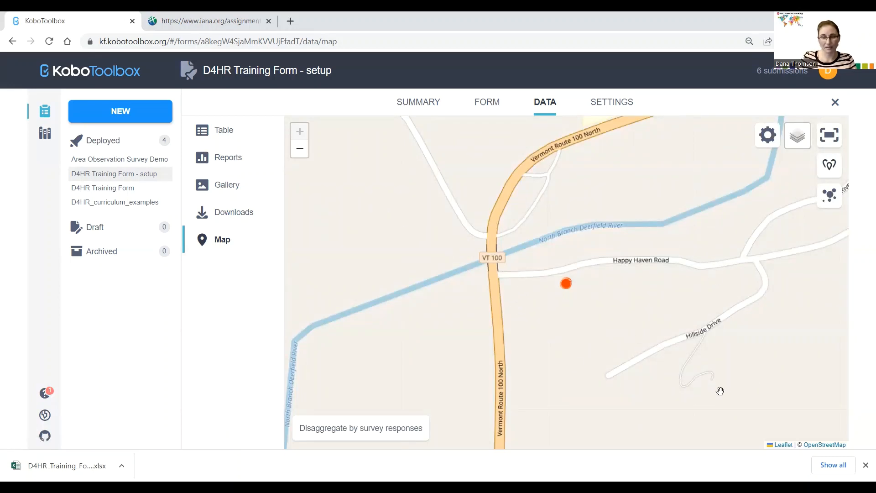
pyautogui.click(220, 133)
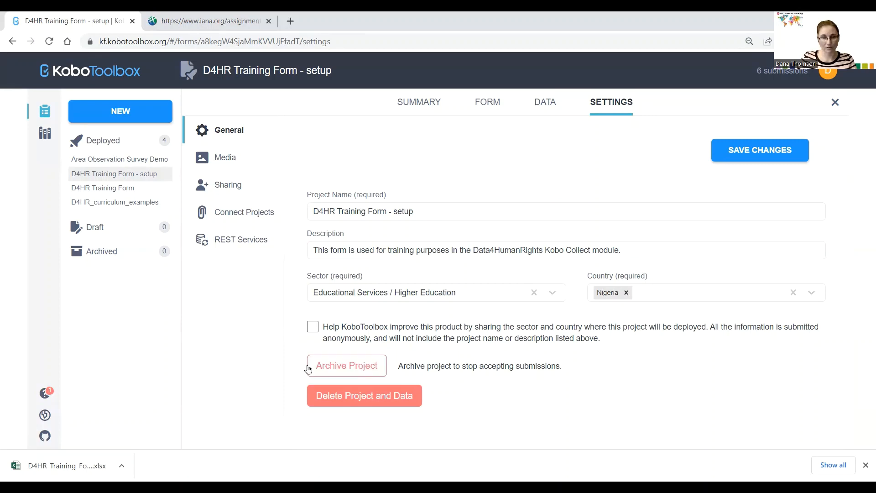
# - Archive the D4HR Training Form - setup project from its general settings and check the archived projects
pyautogui.click(323, 367)
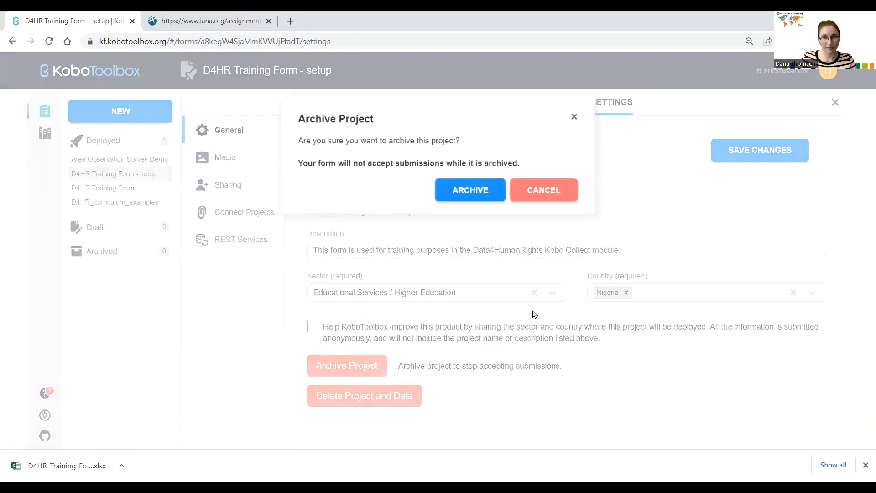
pyautogui.click(486, 193)
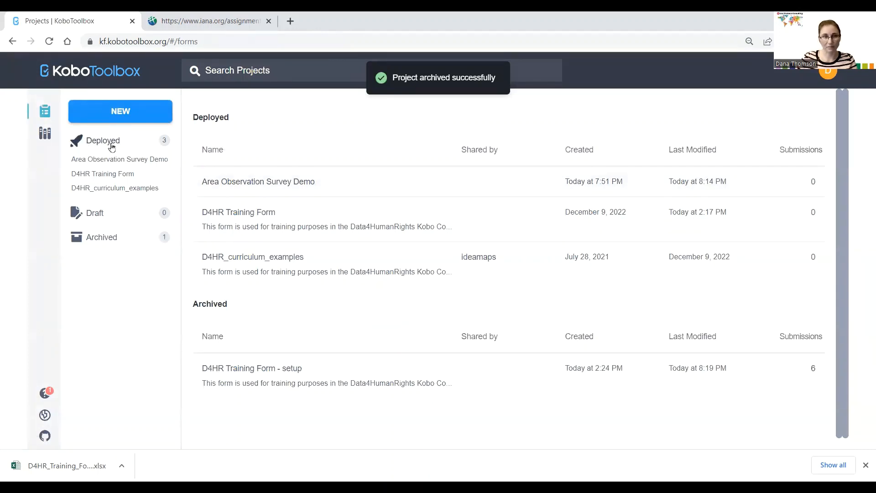
pyautogui.click(88, 240)
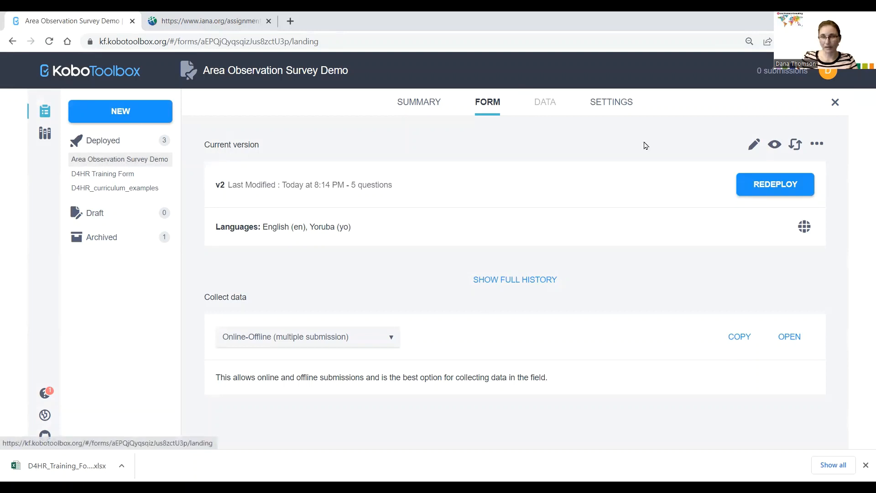
# - Open the sharing permissions of the Area Observation Survey Demo, start adding a user, and look through the permissions that can be granted
pyautogui.click(817, 145)
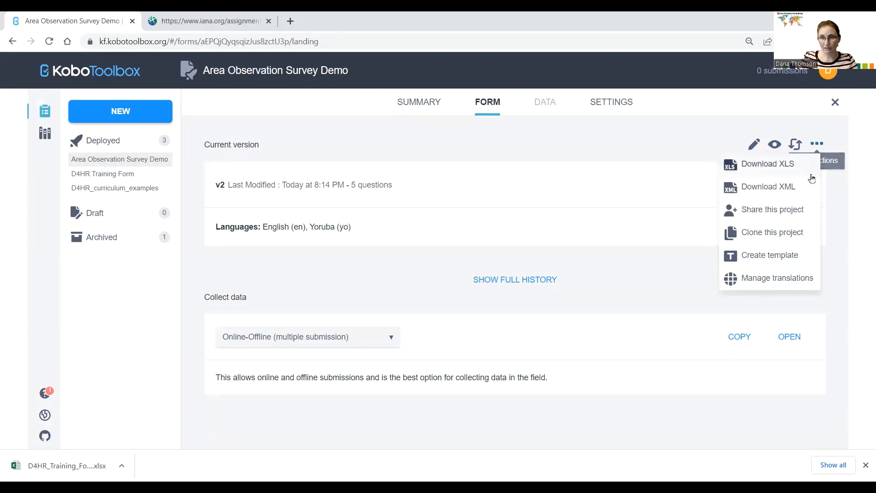
pyautogui.click(779, 212)
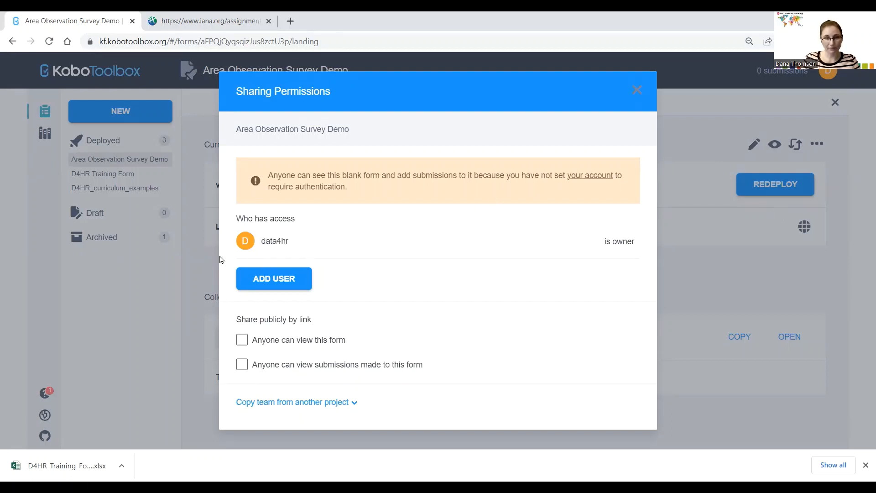
pyautogui.click(285, 280)
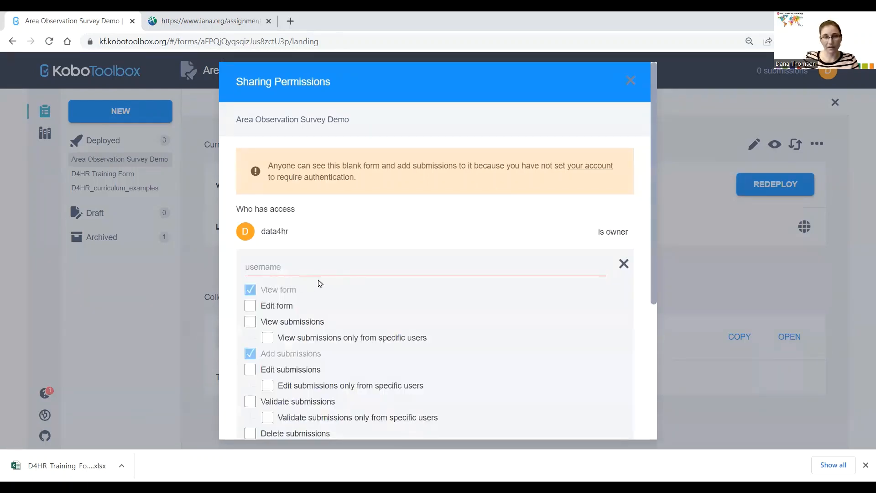
pyautogui.scroll(-3, 319, 281)
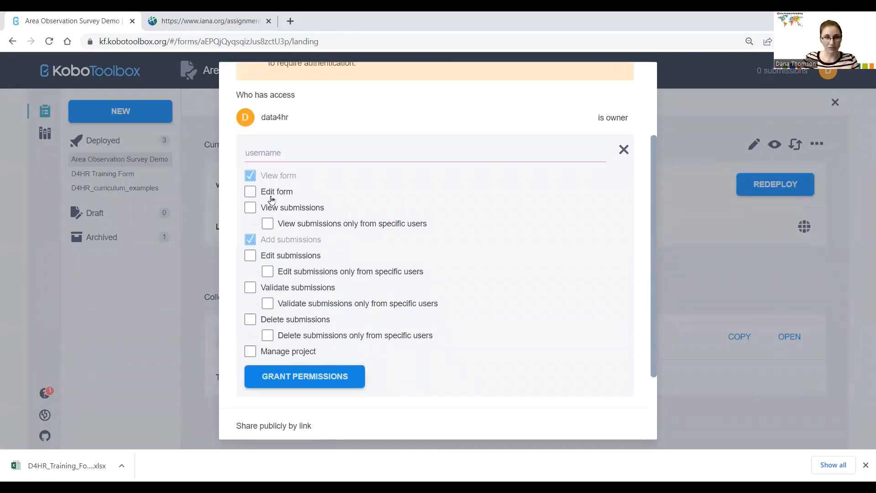